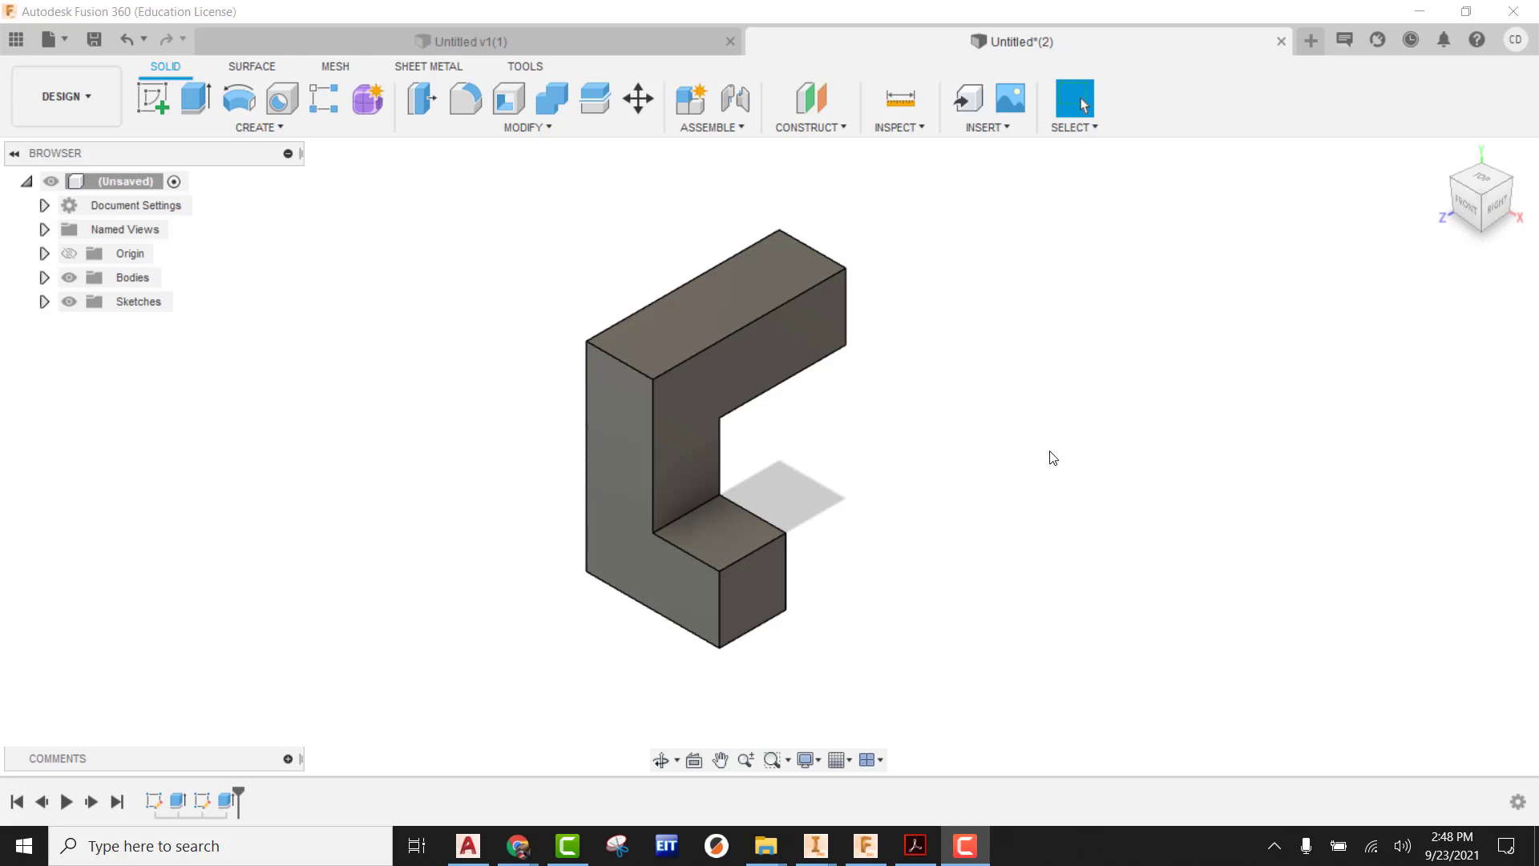
# - Apply the Wood > Pine physical material to the L-shaped body and close the library
pyautogui.rightClick(133, 186)
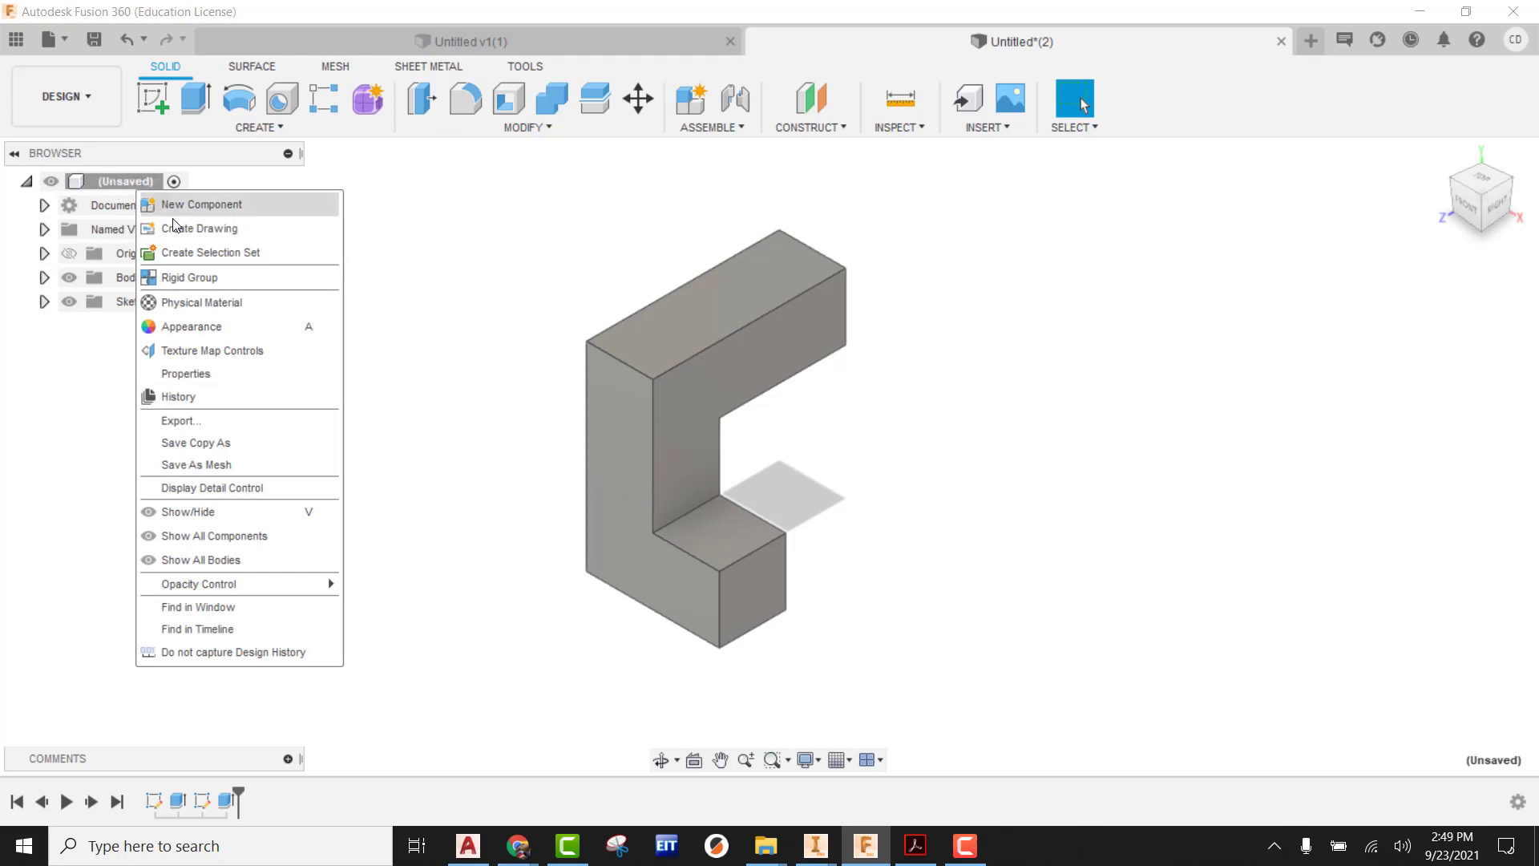
pyautogui.press('Escape')
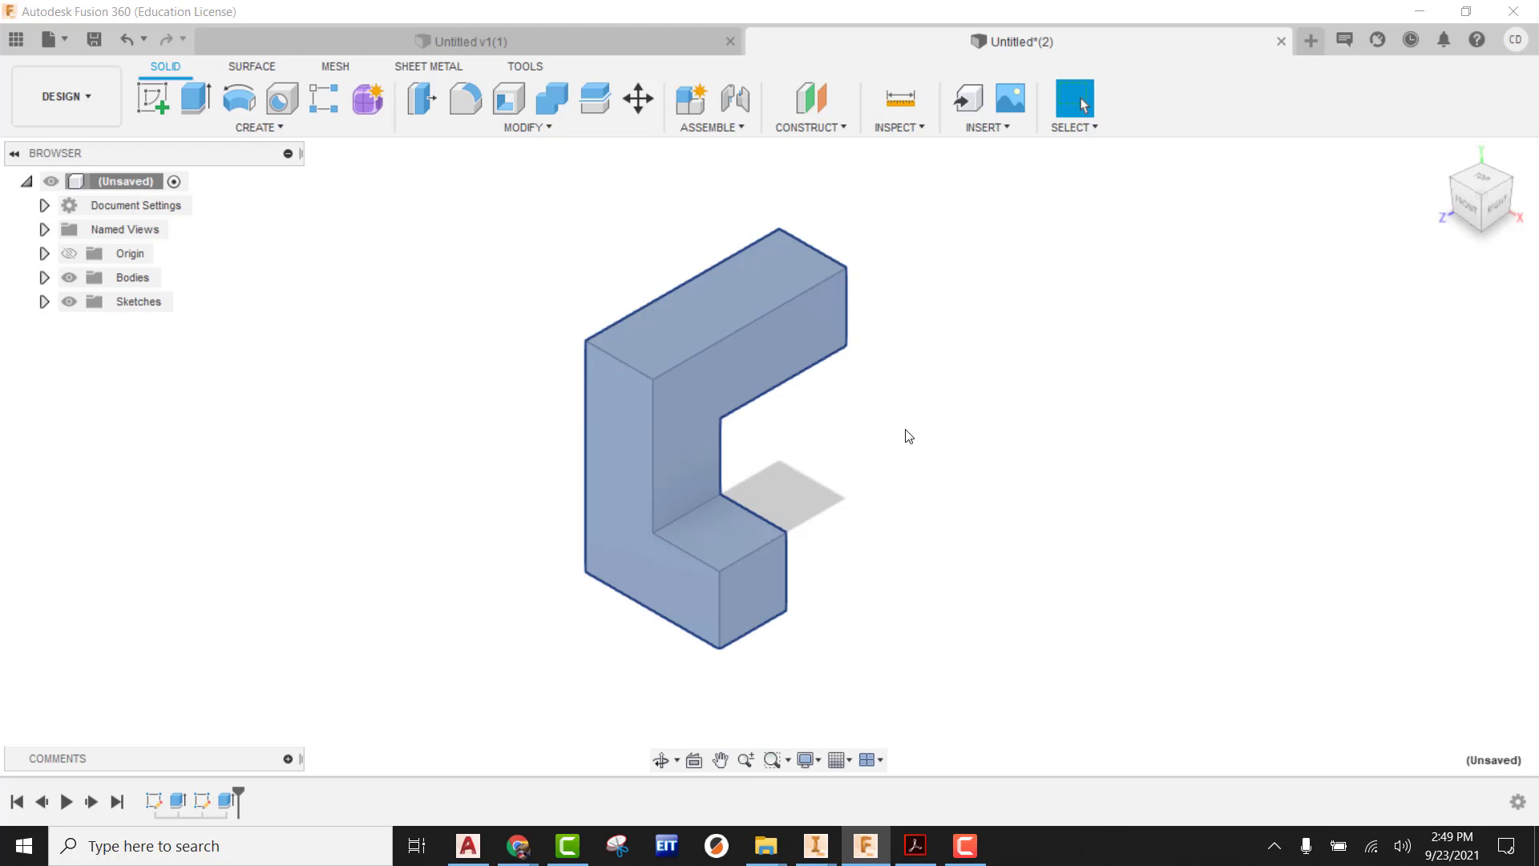
pyautogui.press('a')
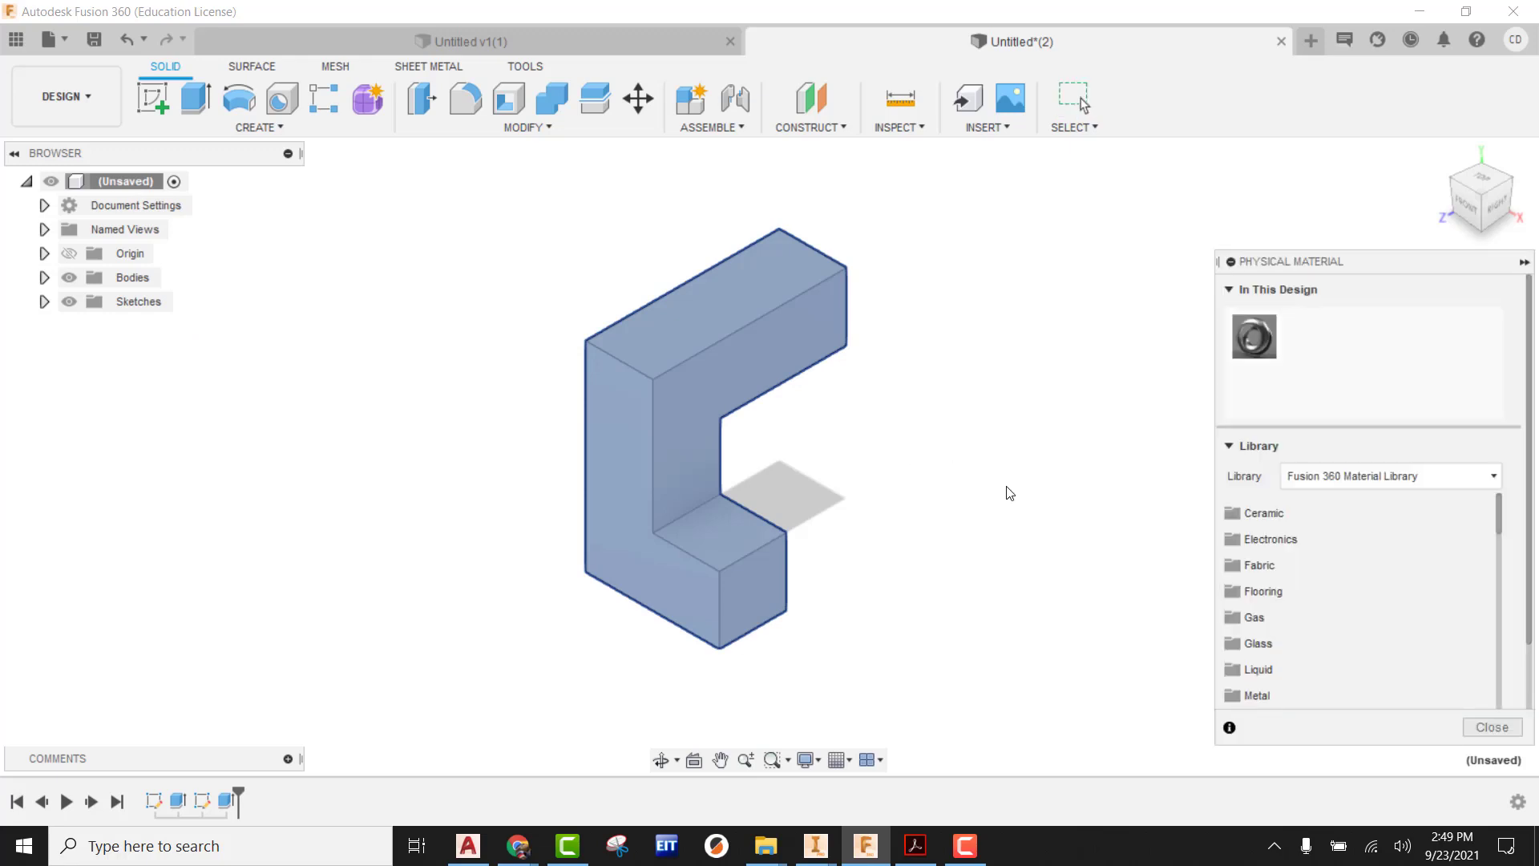
pyautogui.scroll(-5, 1309, 633)
pyautogui.scroll(3, 1306, 629)
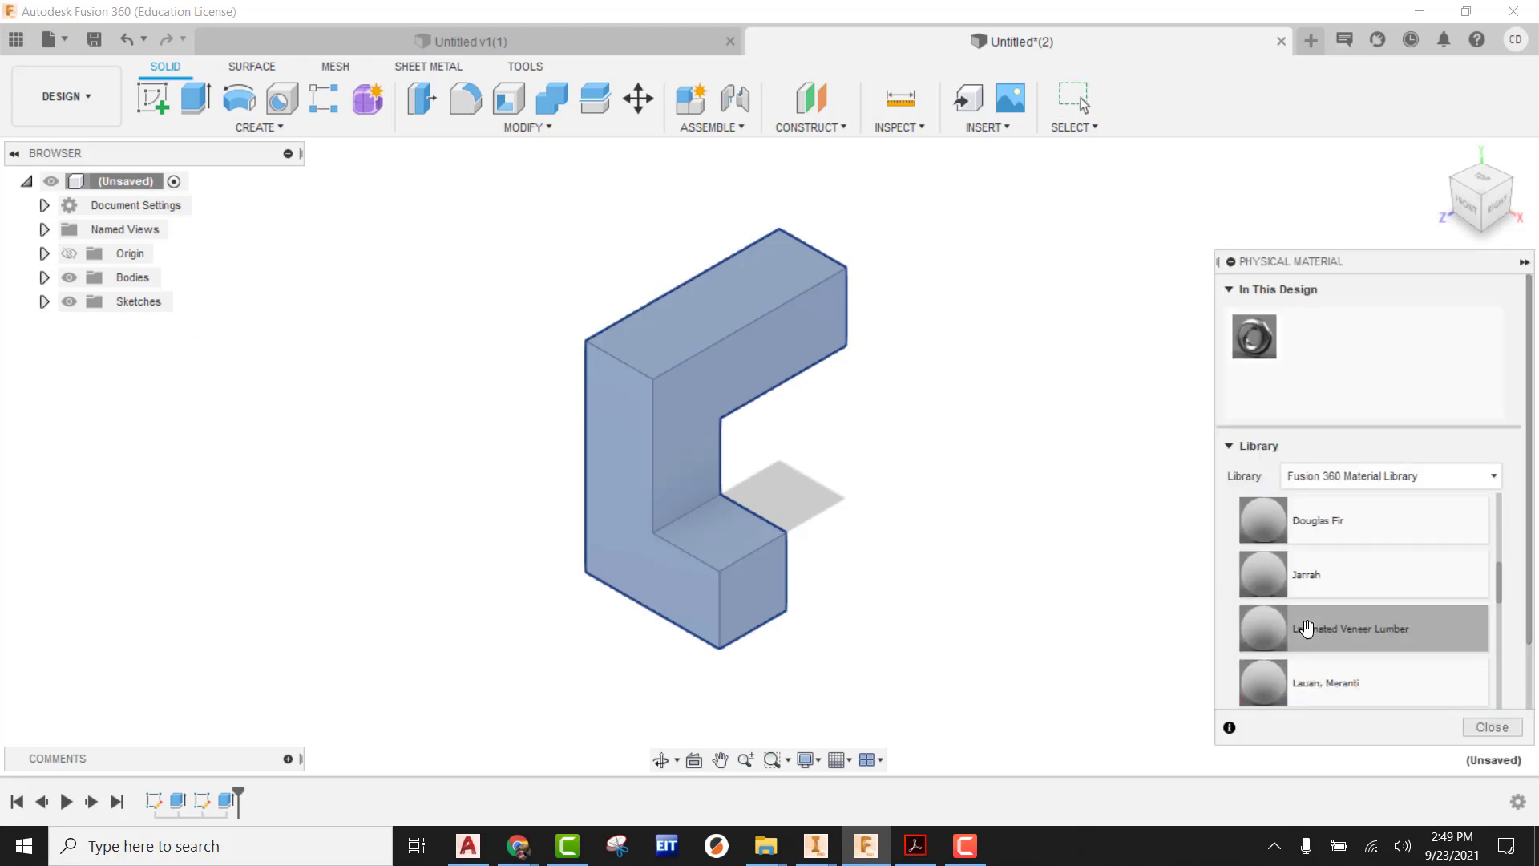
pyautogui.scroll(2, 1307, 629)
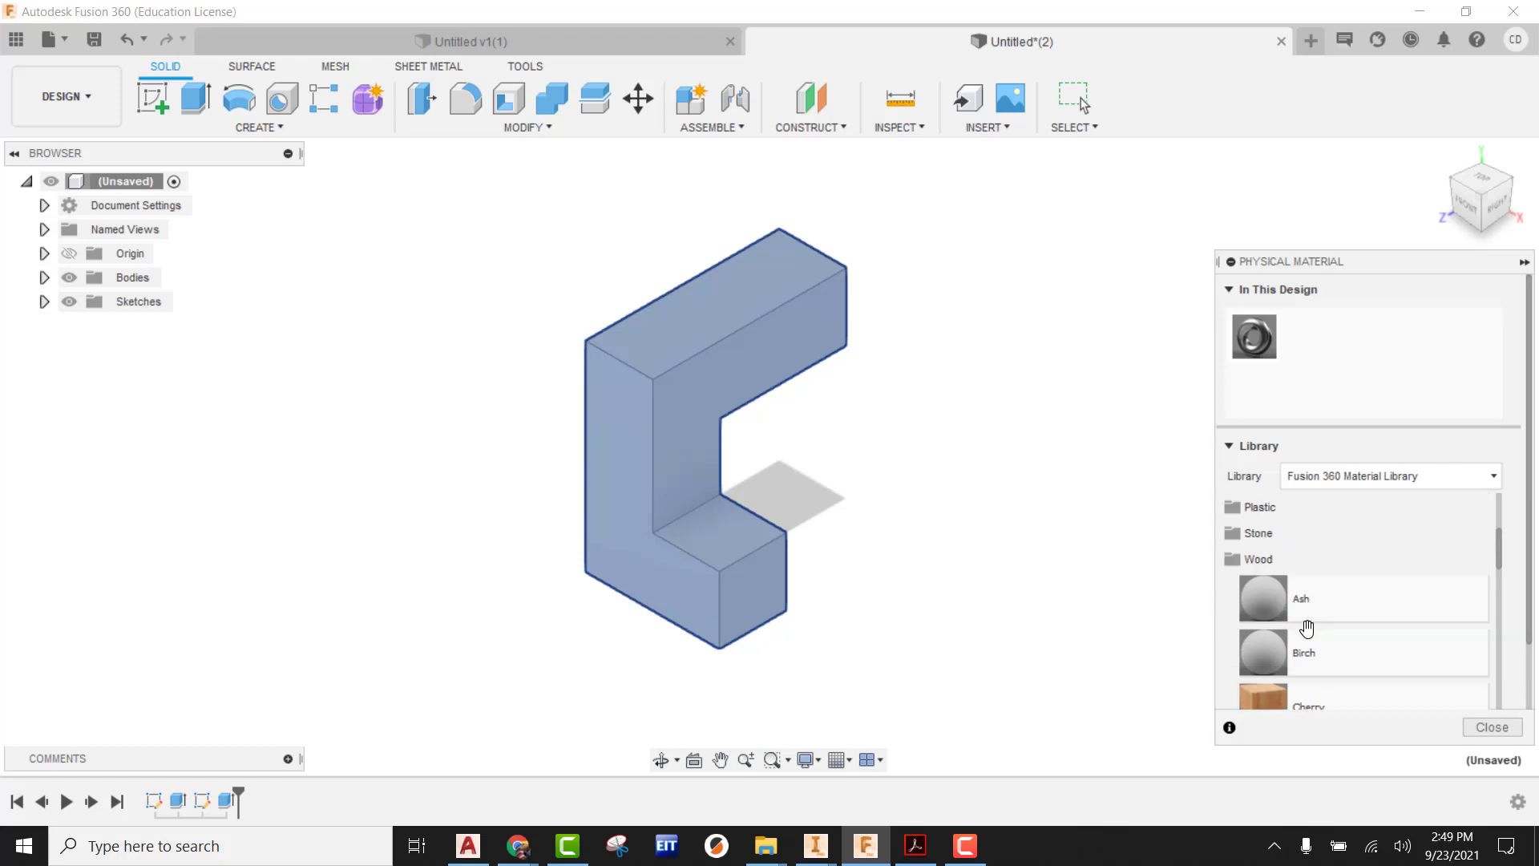
pyautogui.scroll(-6, 1306, 629)
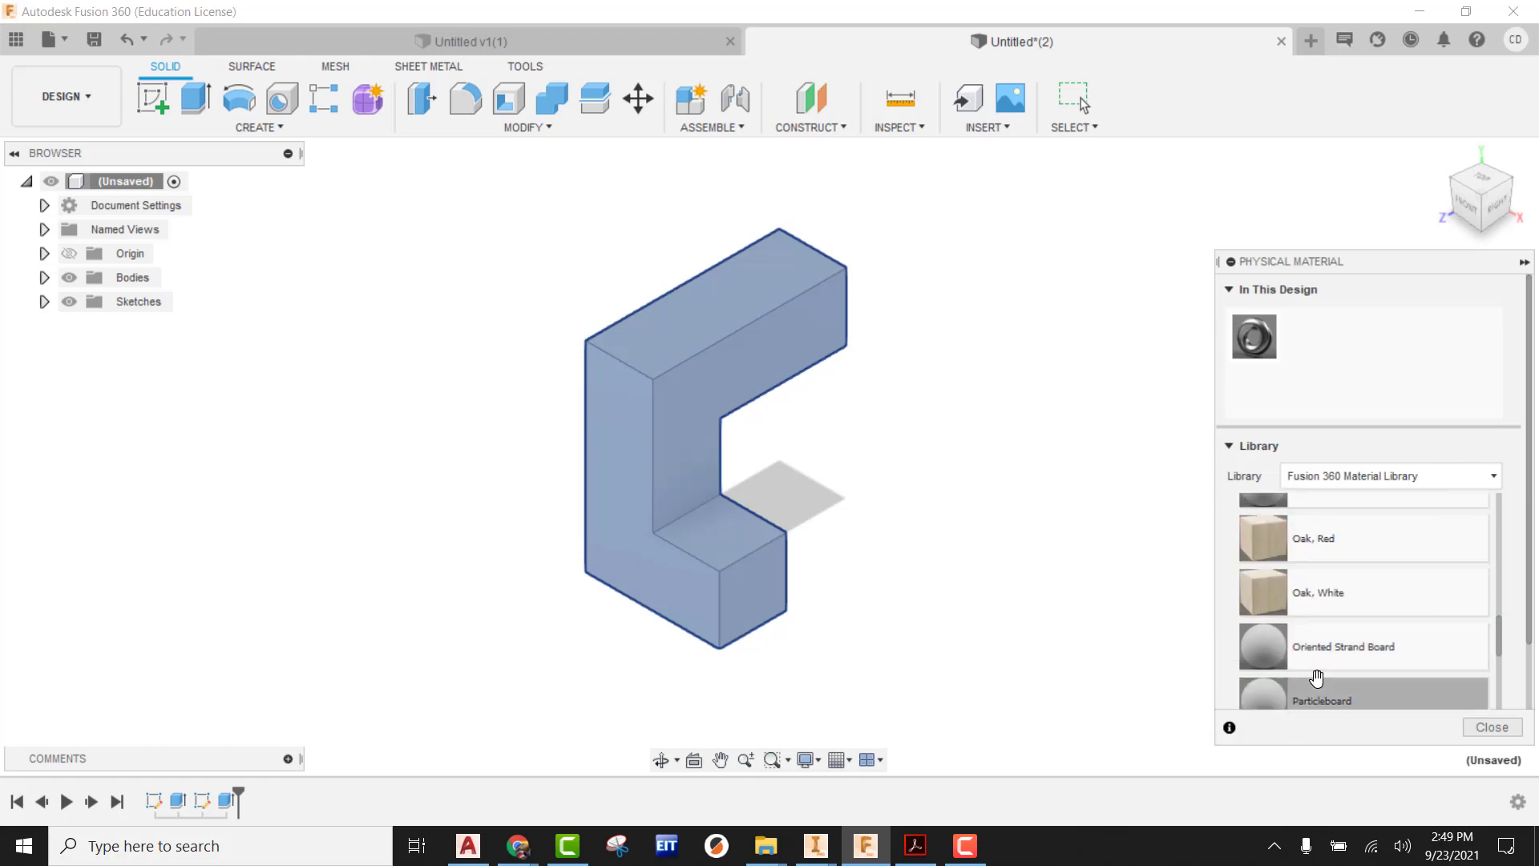
pyautogui.scroll(-2, 1316, 678)
pyautogui.moveTo(1306, 634); pyautogui.dragTo(727, 325)
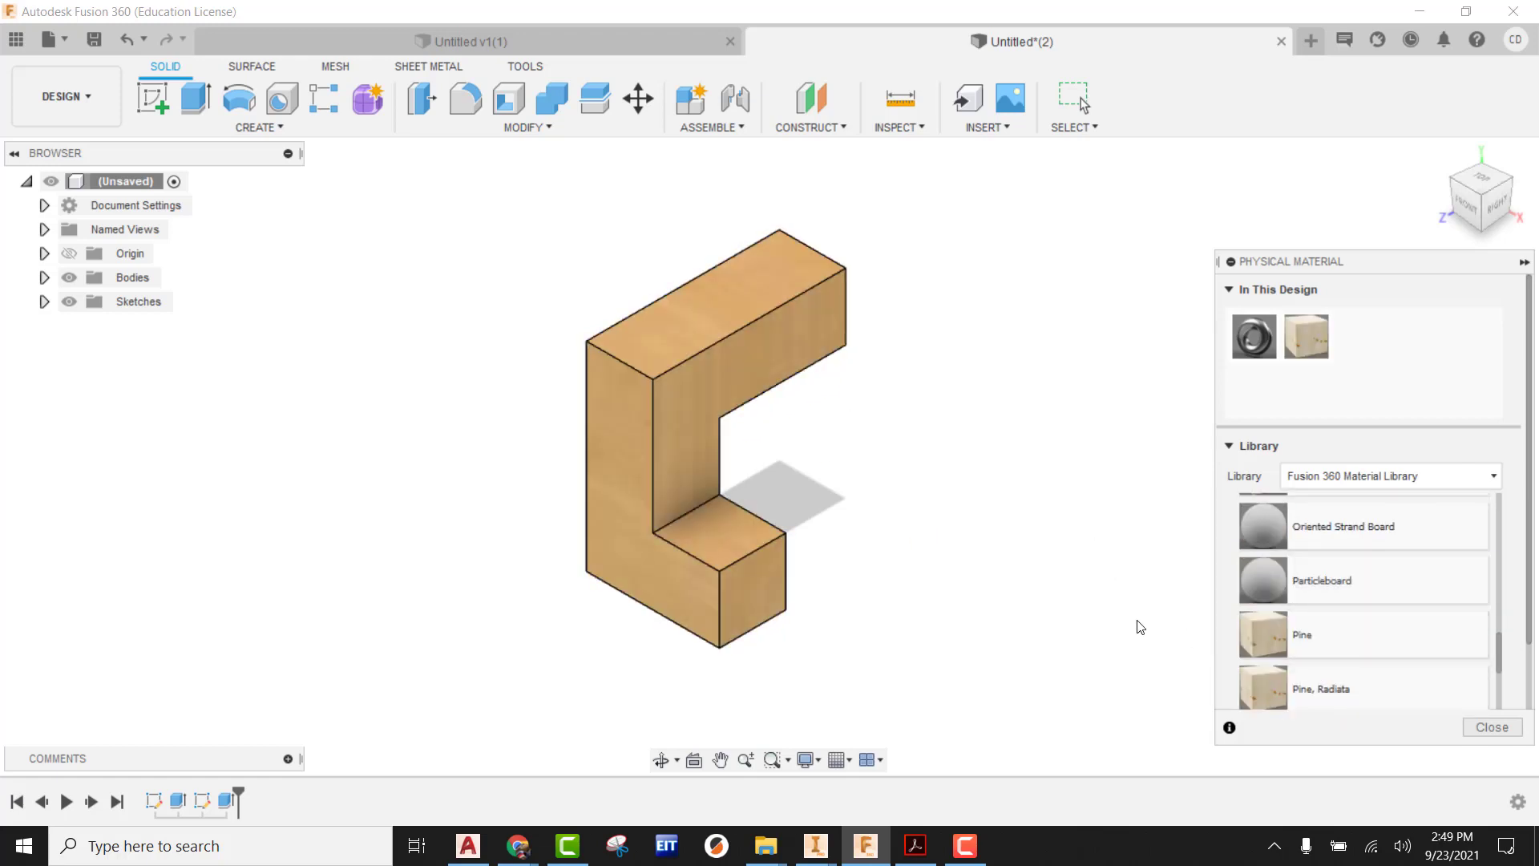
pyautogui.click(1491, 726)
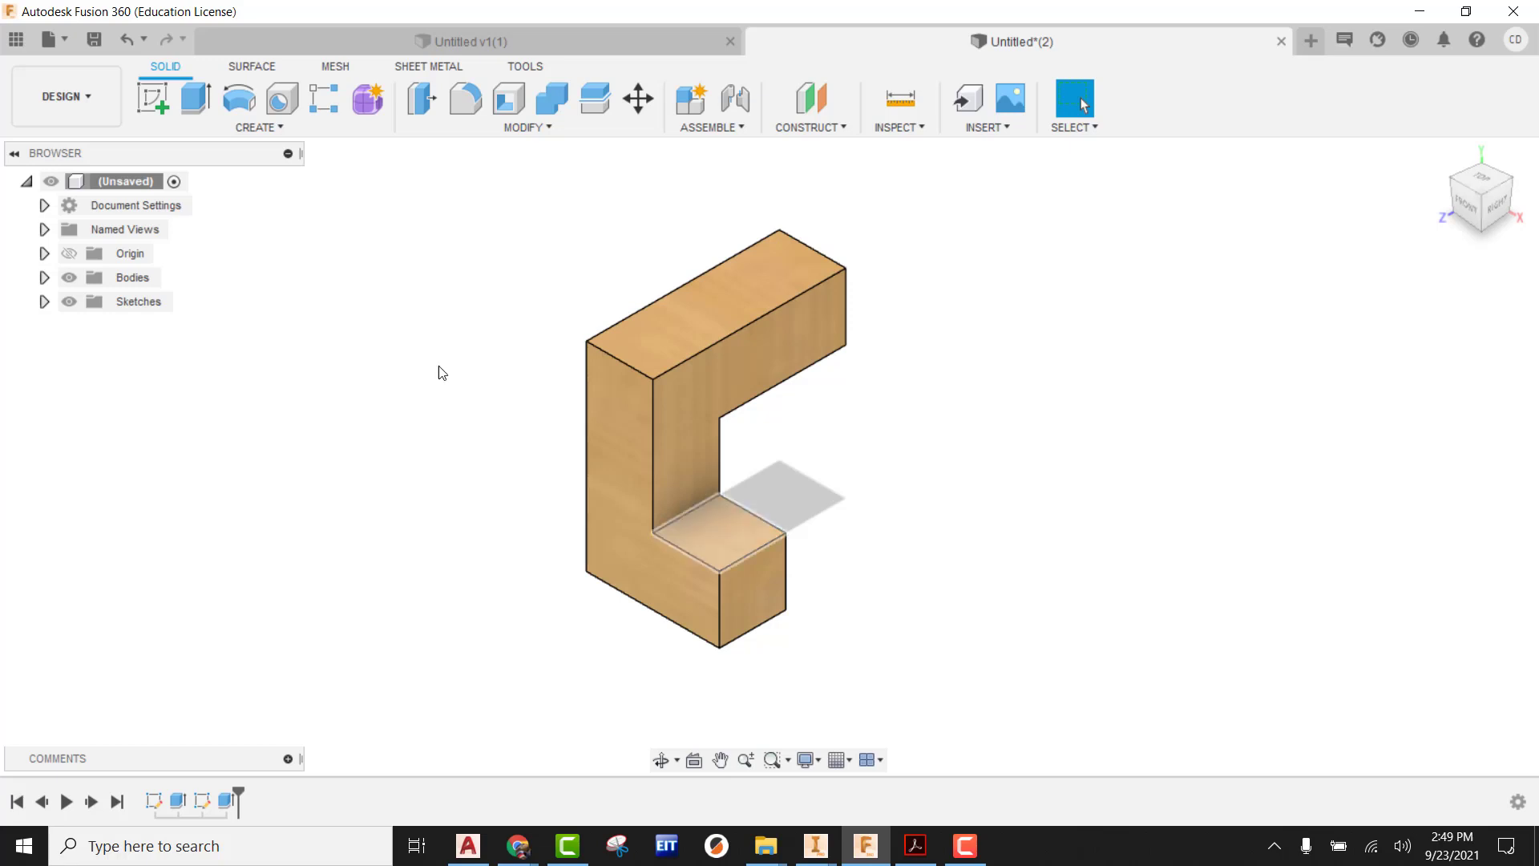
# - Open the Appearance dialog and browse Fusion 360 Appearances to Wood (Solid) > Painted
pyautogui.rightClick(115, 181)
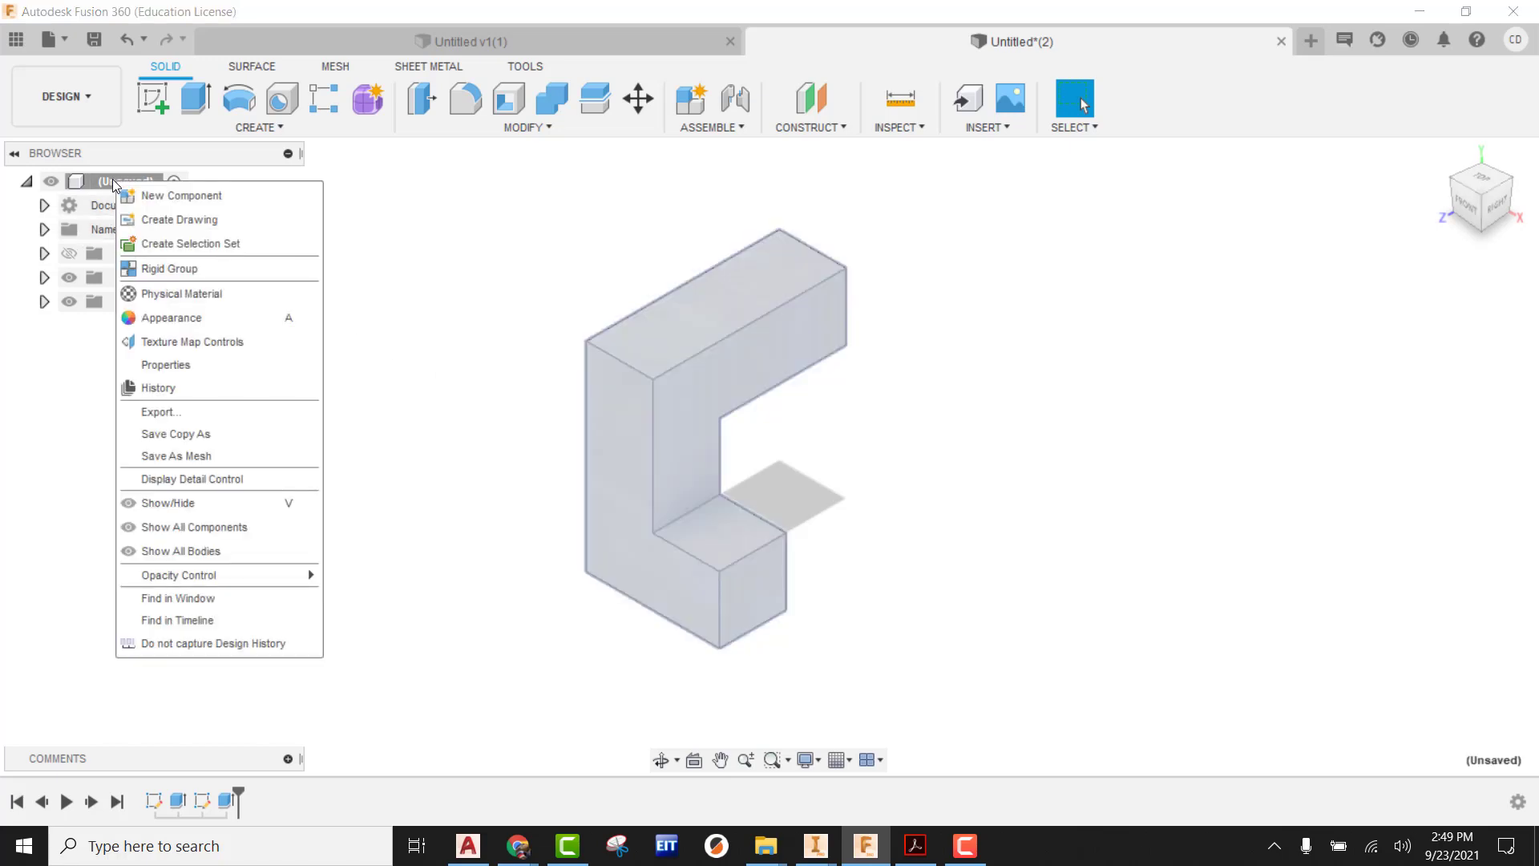
pyautogui.press('Escape')
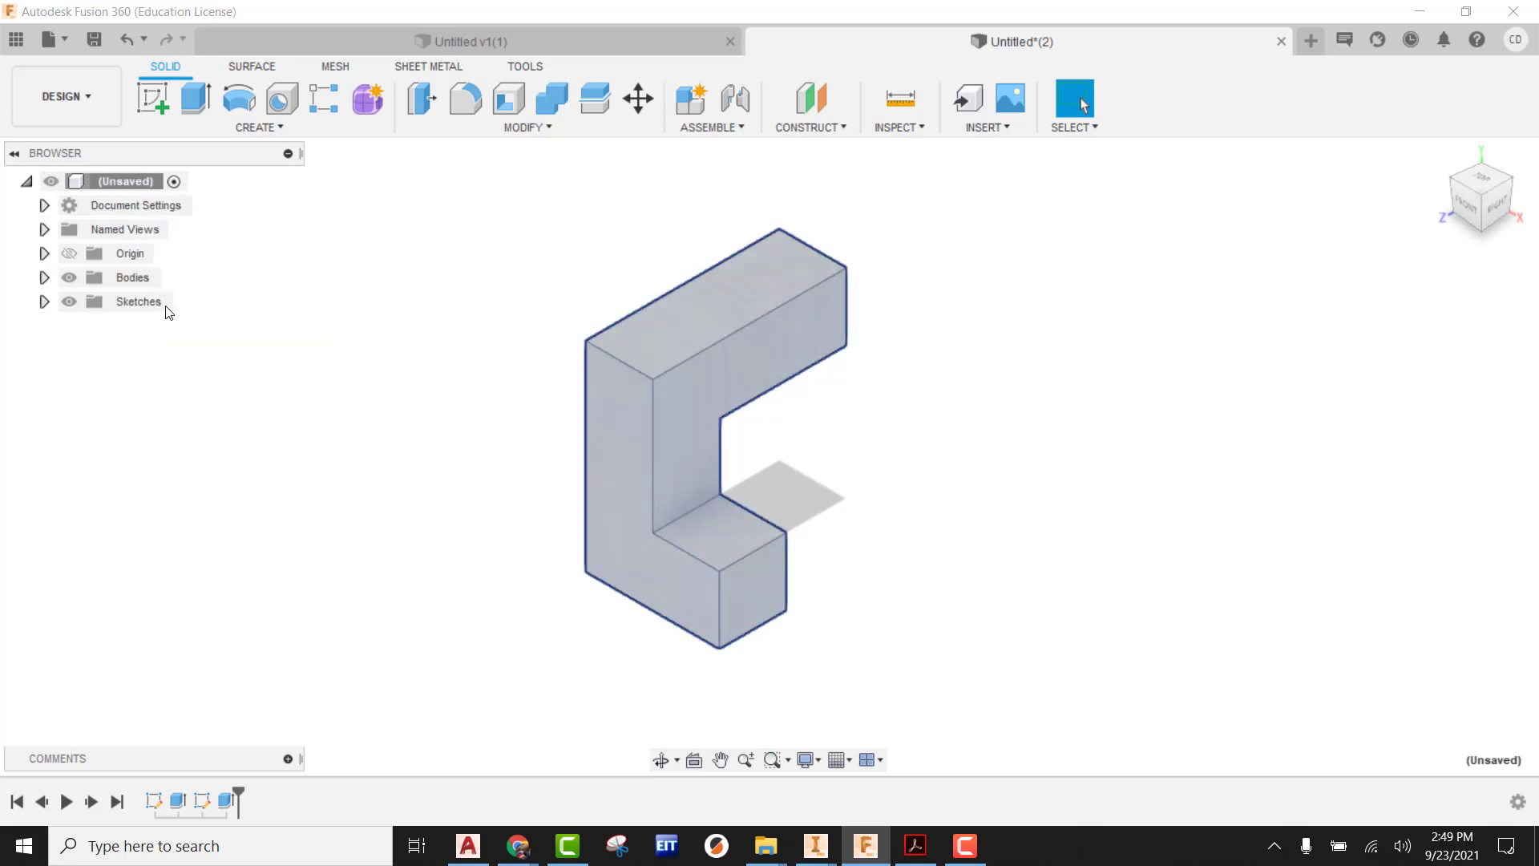
pyautogui.scroll(-3, 1234, 581)
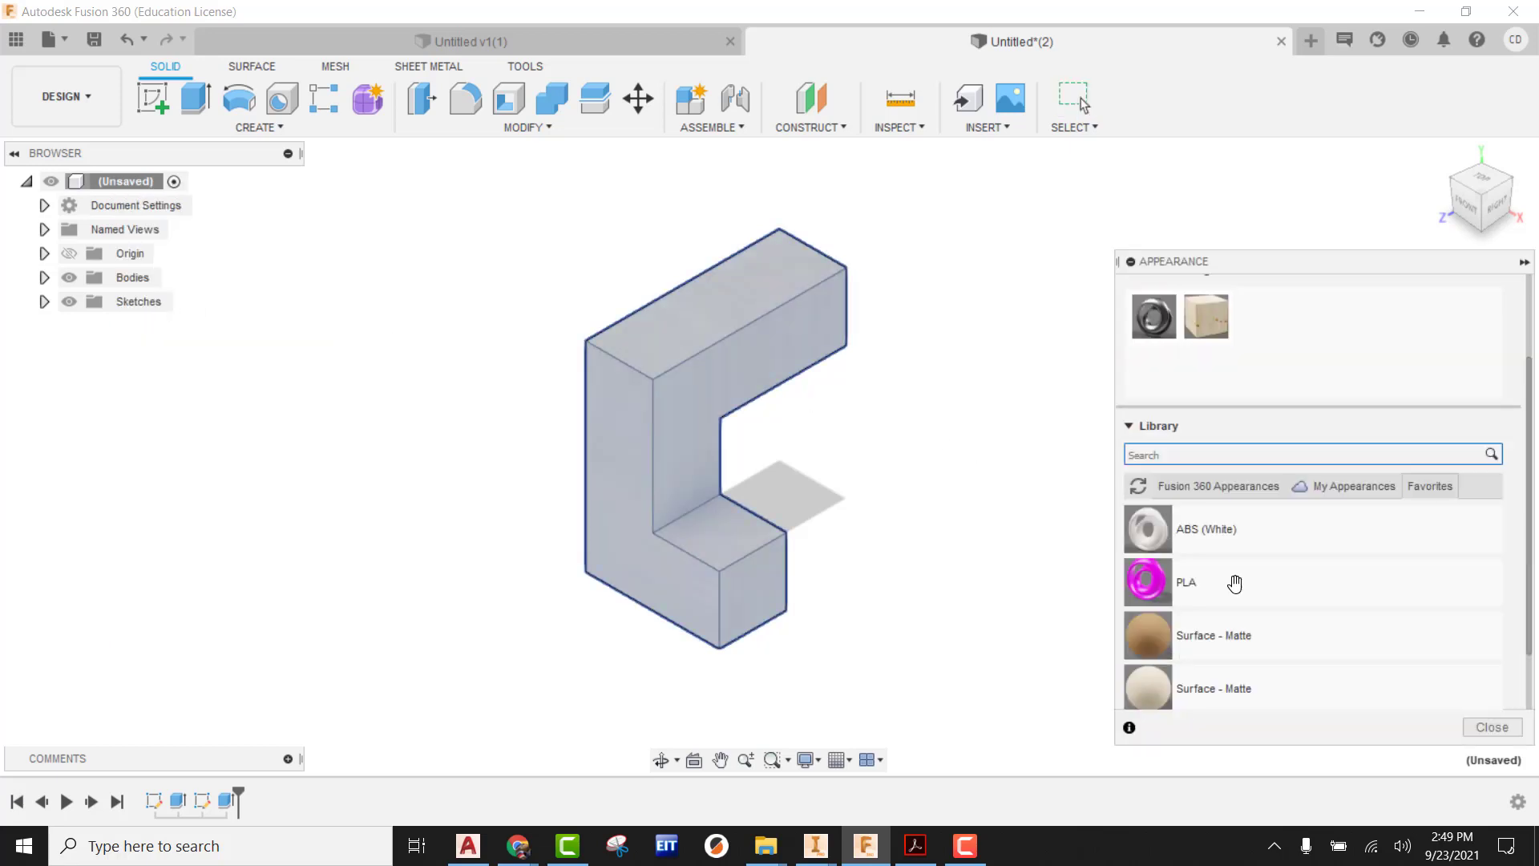
pyautogui.scroll(2, 1234, 573)
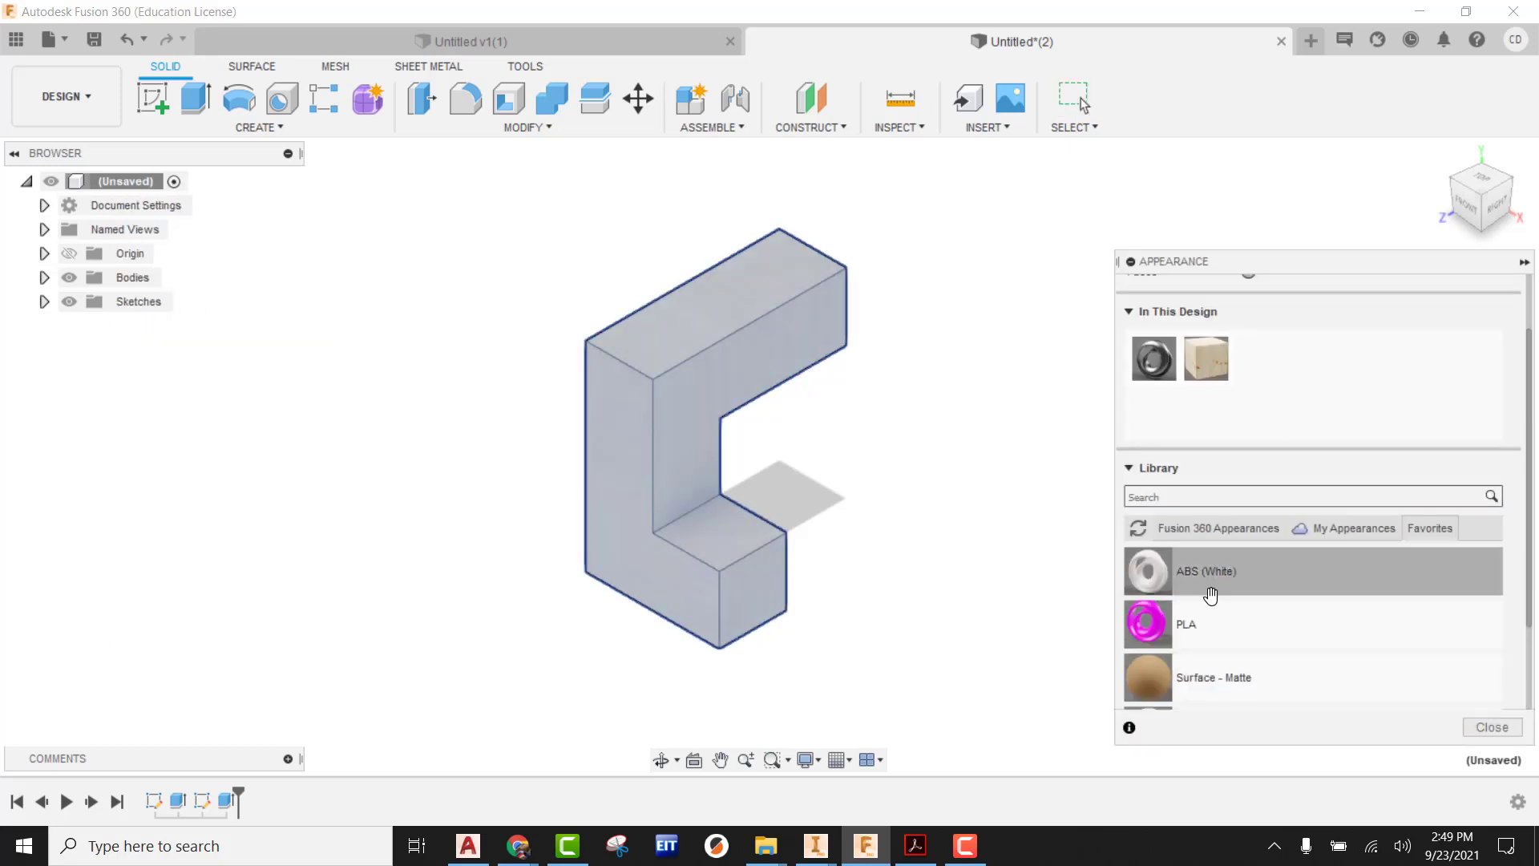
pyautogui.click(1229, 531)
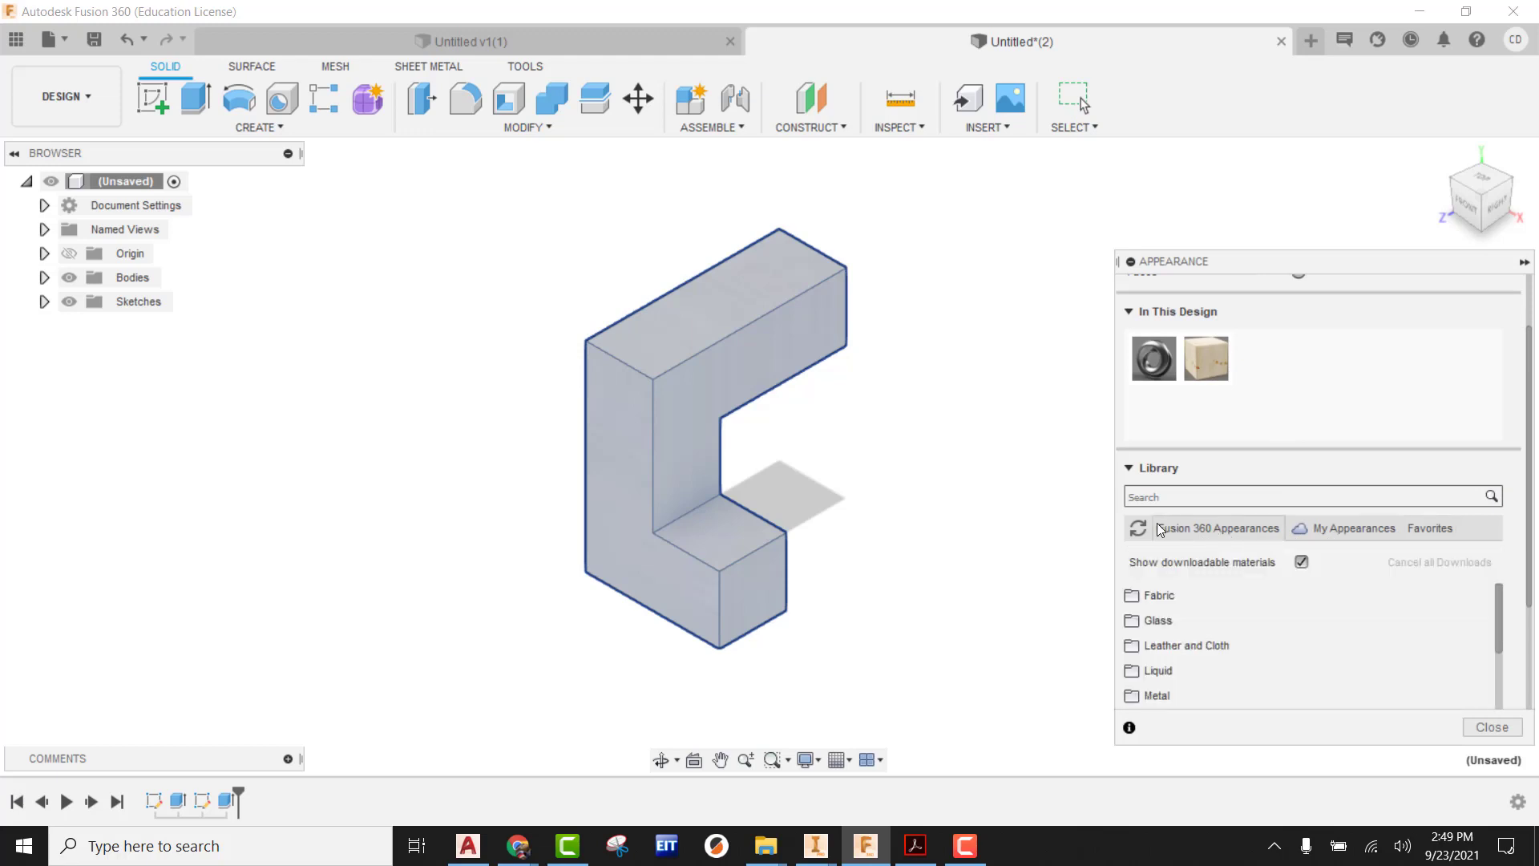
pyautogui.scroll(-10, 1219, 608)
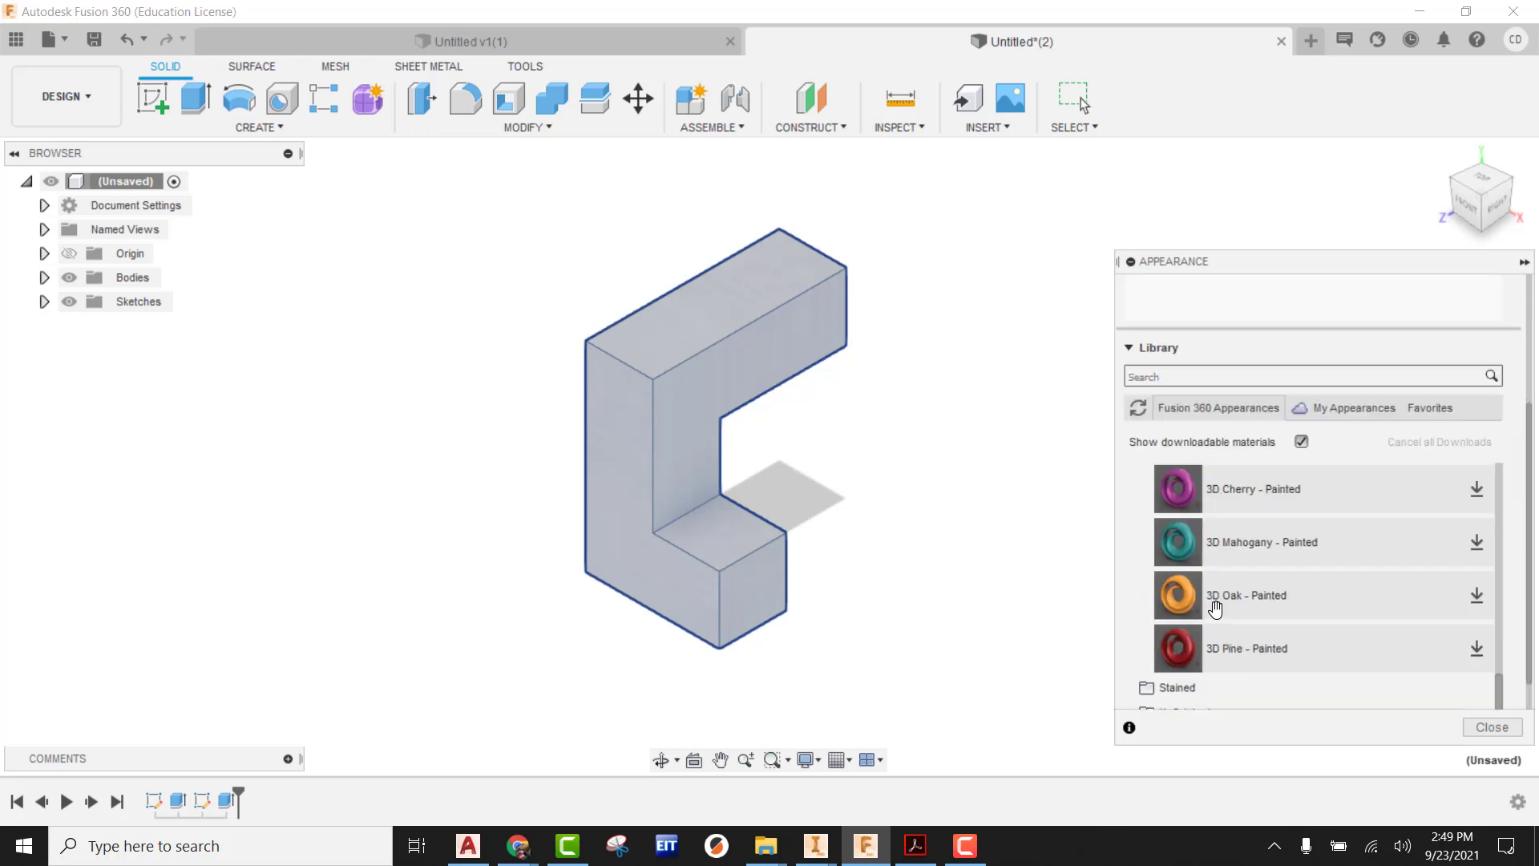
pyautogui.scroll(3, 1200, 588)
pyautogui.scroll(4, 1181, 534)
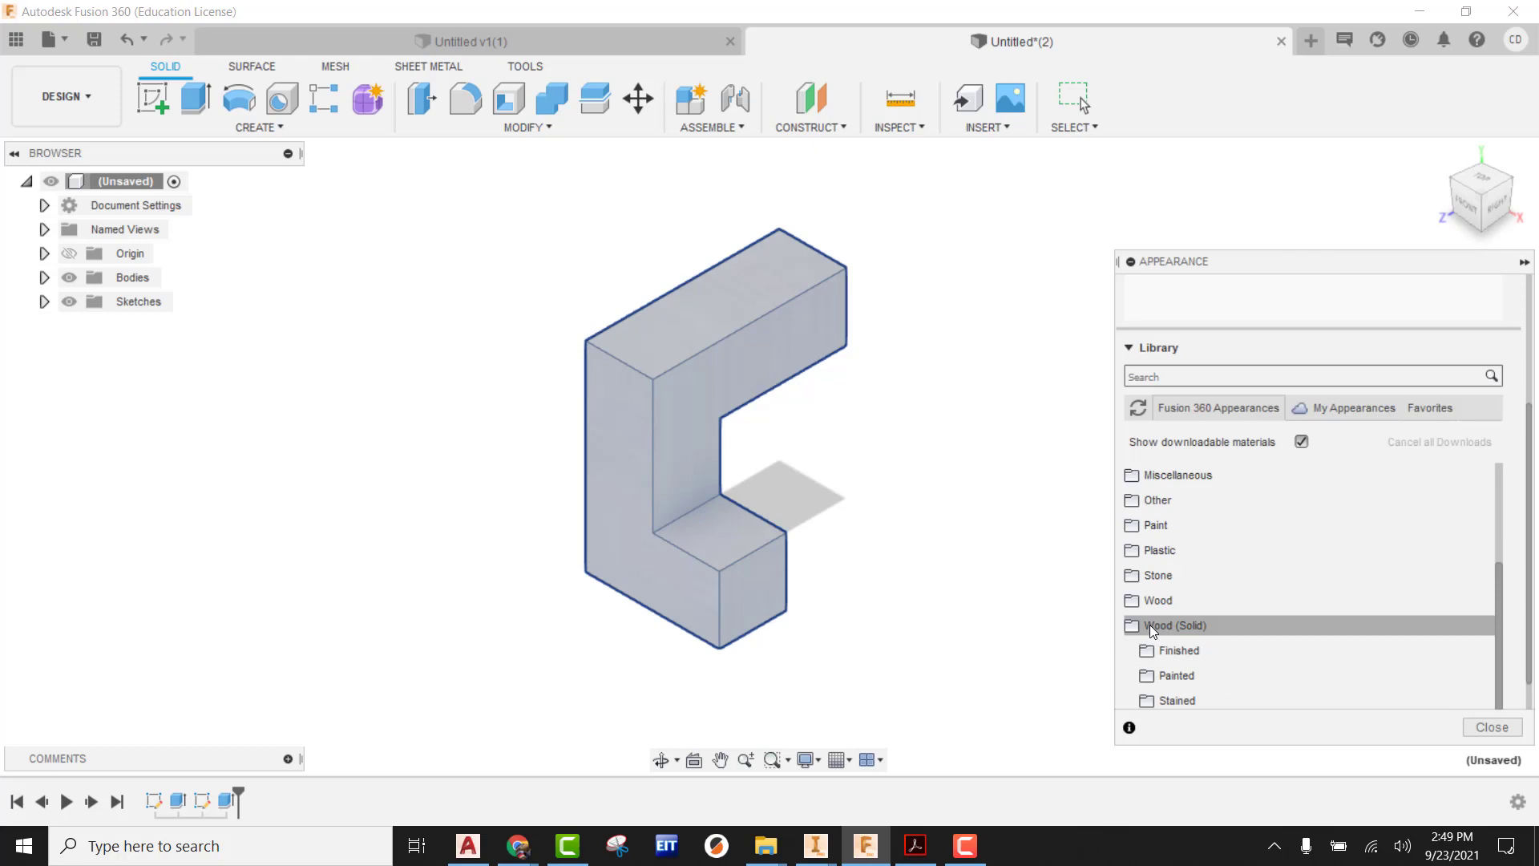
pyautogui.scroll(-1, 1170, 632)
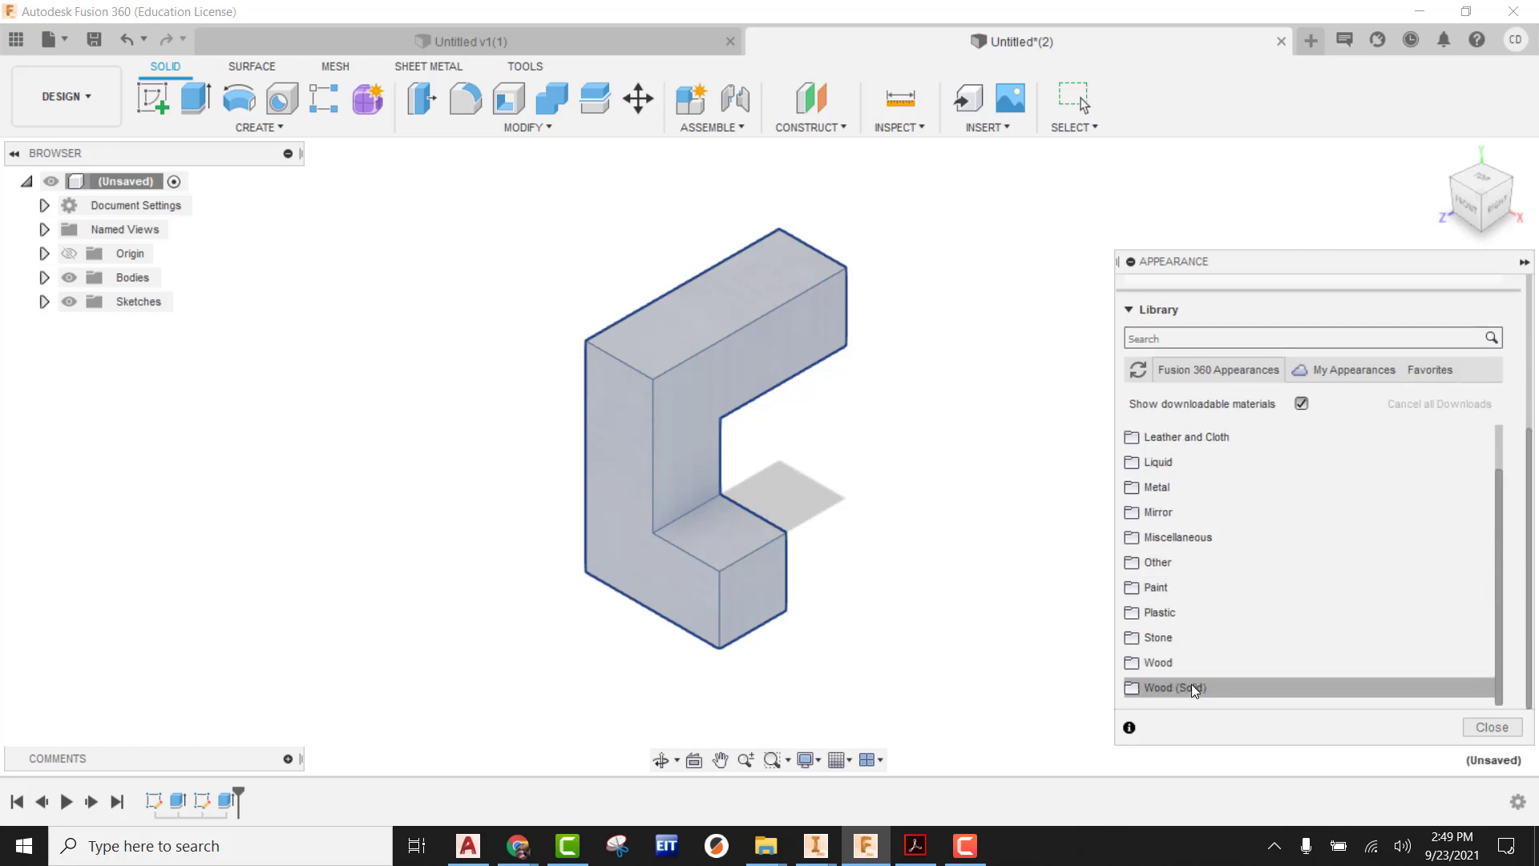
pyautogui.click(1192, 688)
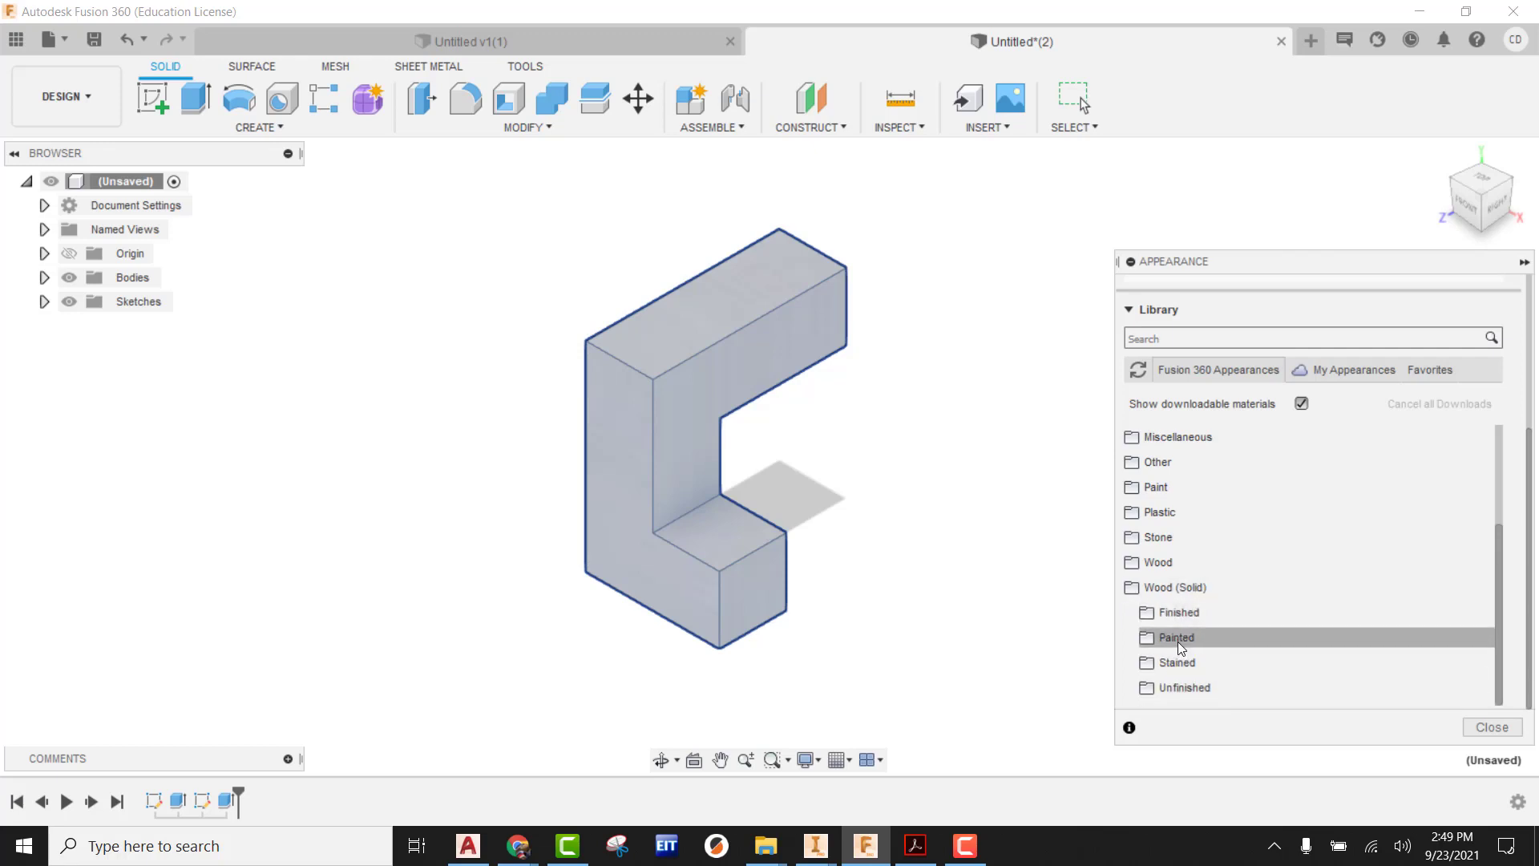
pyautogui.click(1181, 638)
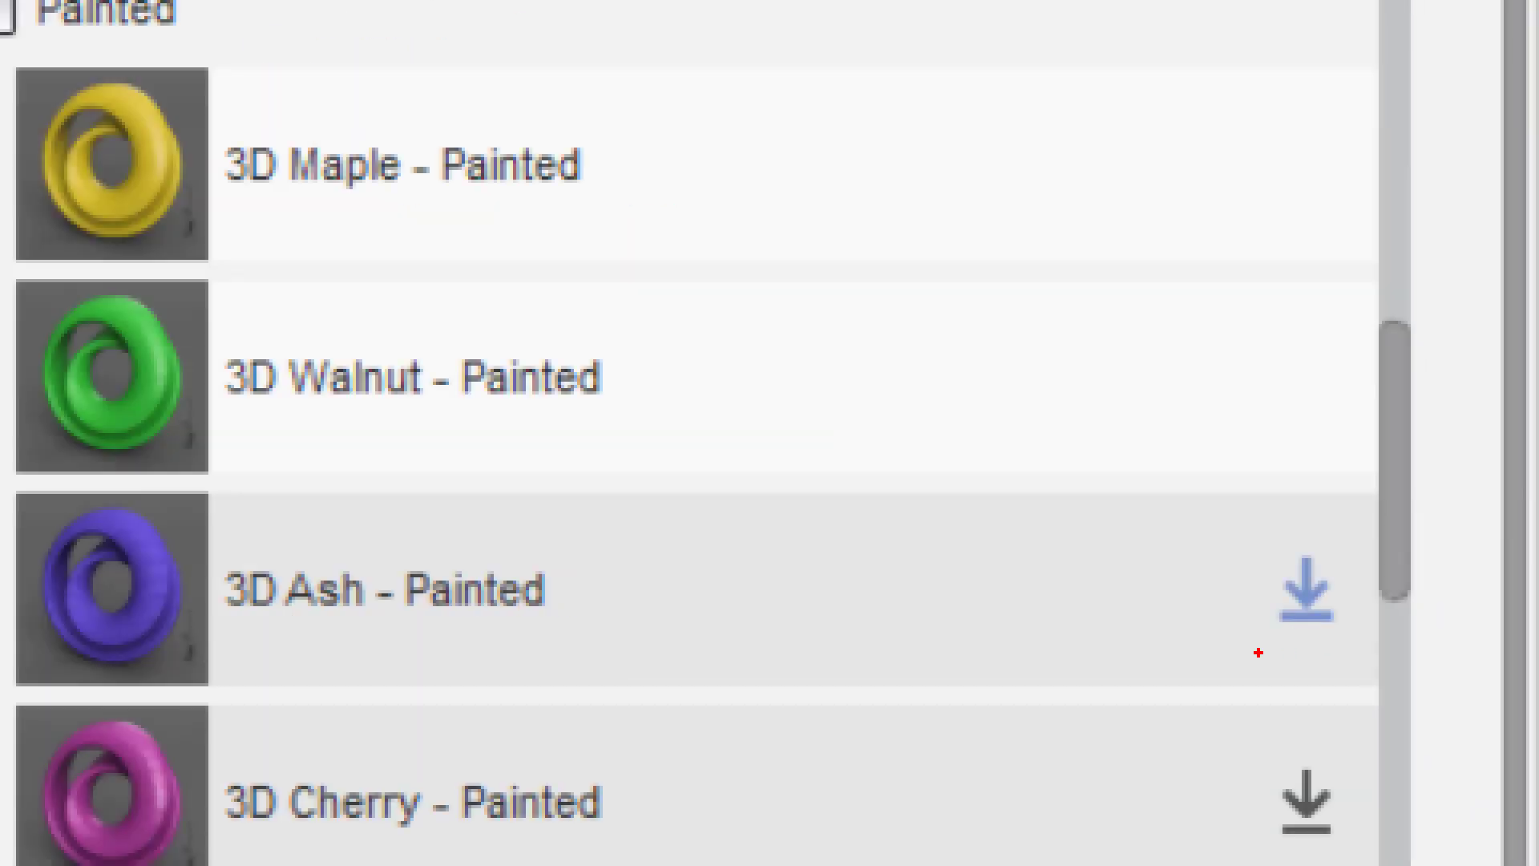
# - Apply 3D Walnut - Painted to the body, turning it green
pyautogui.moveTo(1259, 653)
pyautogui.mouseDown()
pyautogui.moveTo(1389, 588)
pyautogui.moveTo(1255, 508)
pyautogui.moveTo(1248, 631)
pyautogui.mouseUp()
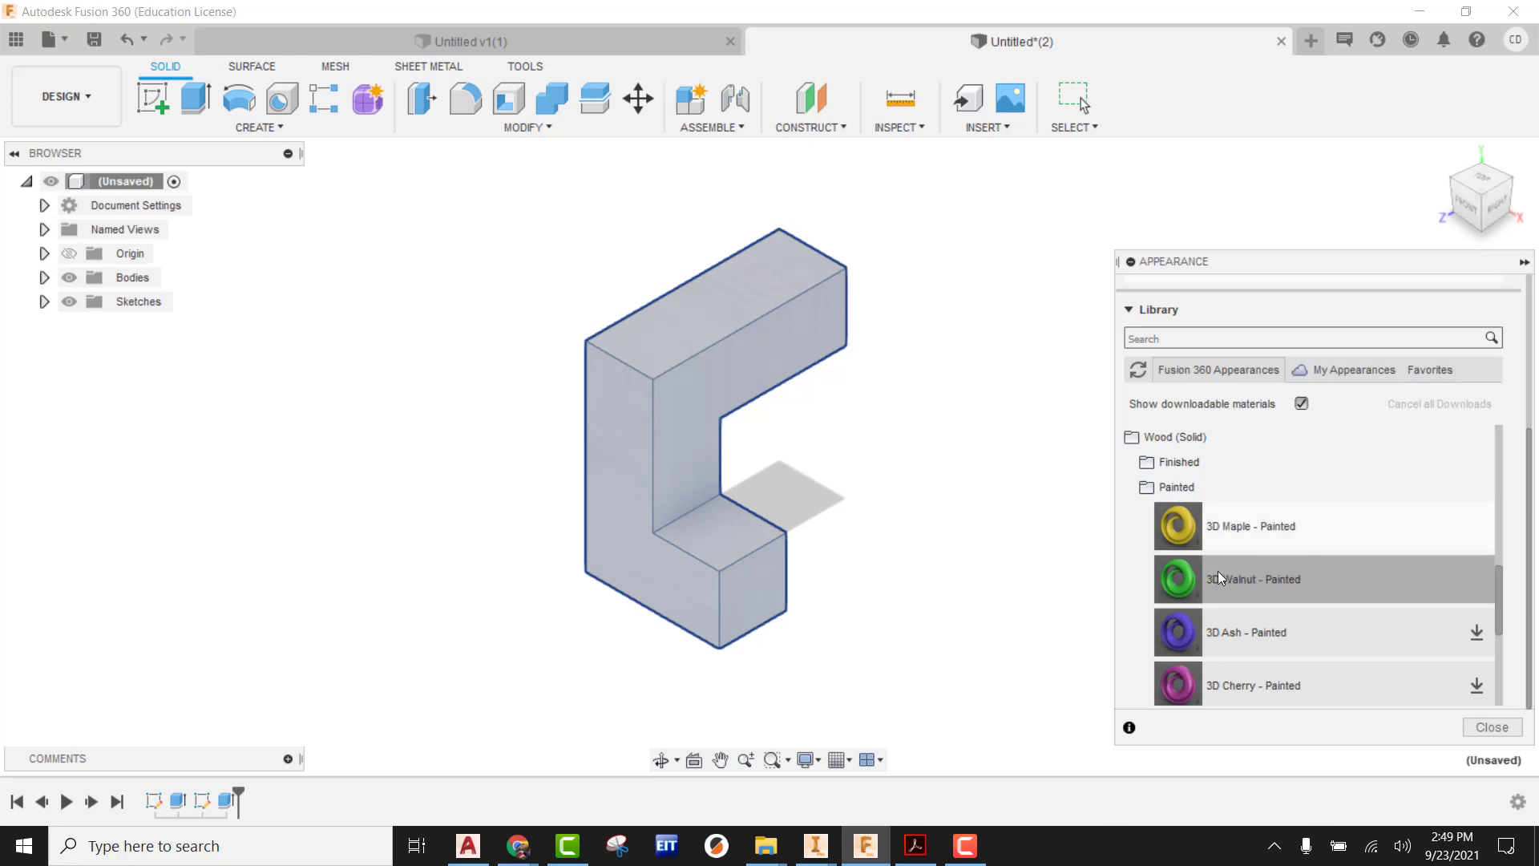
pyautogui.moveTo(1266, 577)
pyautogui.mouseDown()
pyautogui.moveTo(782, 530)
pyautogui.moveTo(680, 359)
pyautogui.moveTo(686, 373)
pyautogui.mouseUp()
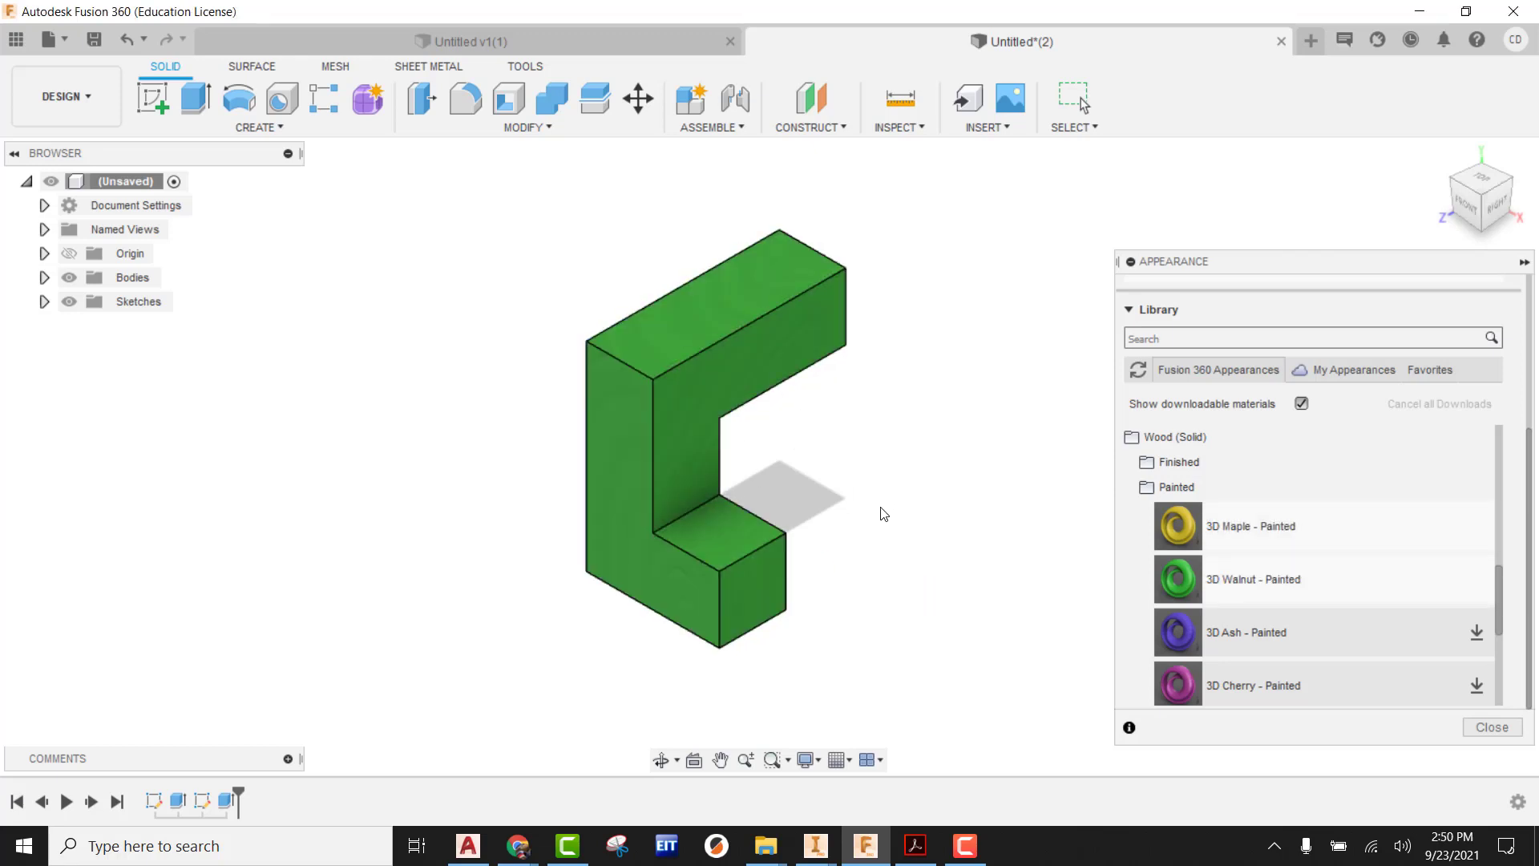
pyautogui.scroll(3, 595, 371)
pyautogui.scroll(1, 810, 348)
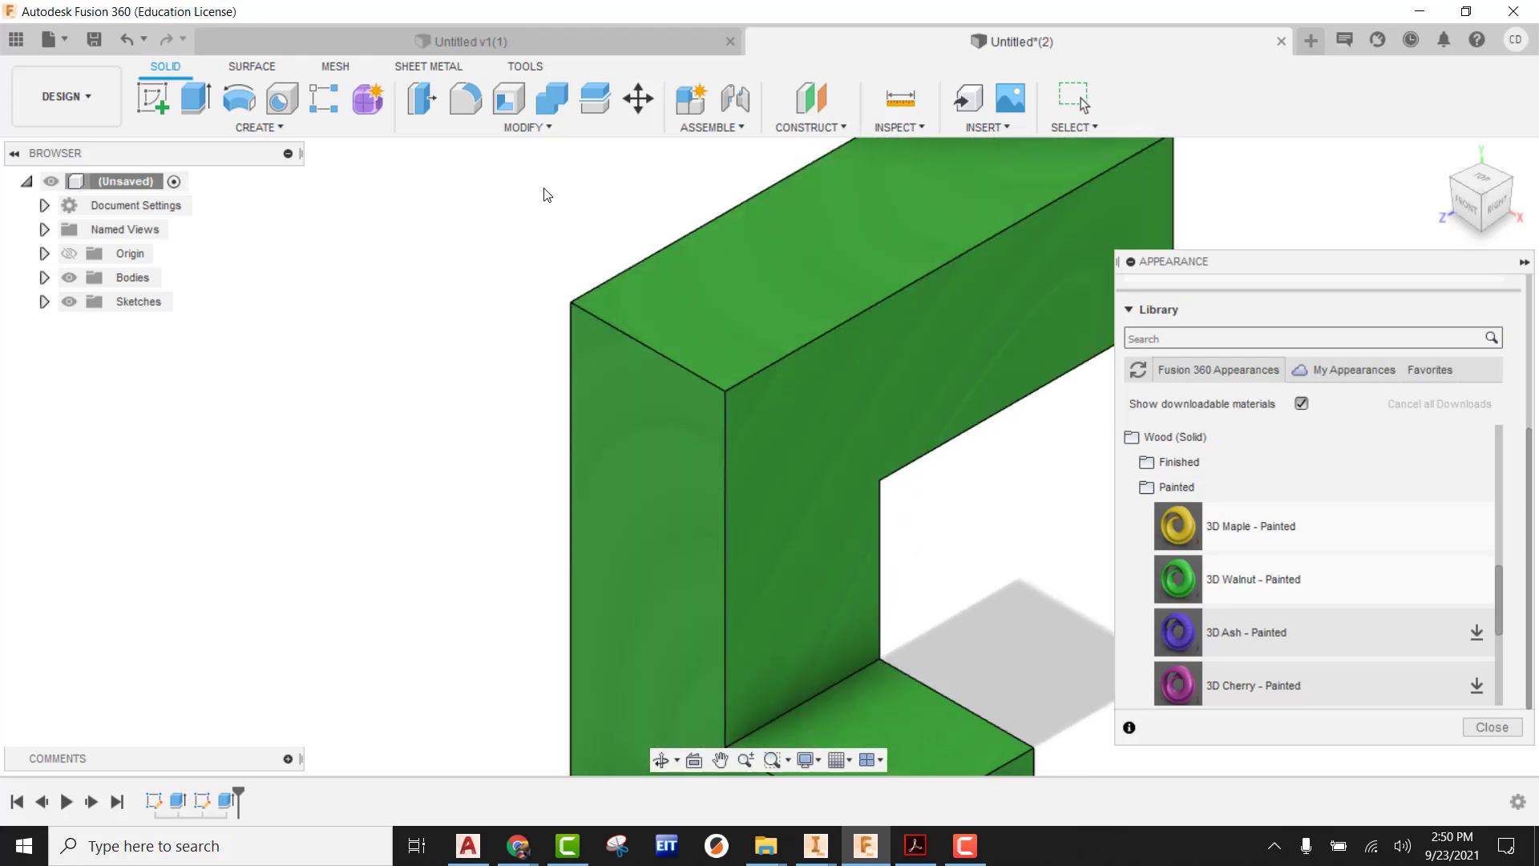
pyautogui.scroll(-2, 656, 412)
pyautogui.keyDown('shift'); pyautogui.moveTo(656, 412); pyautogui.dragTo(1050, 560, button='middle'); pyautogui.keyUp('shift')
# - Try 3D Maple - Painted (yellow), then 3D Ash - Painted (purple) on the body
pyautogui.moveTo(1271, 532)
pyautogui.mouseDown()
pyautogui.moveTo(1229, 550)
pyautogui.moveTo(767, 319)
pyautogui.moveTo(783, 348)
pyautogui.mouseUp()
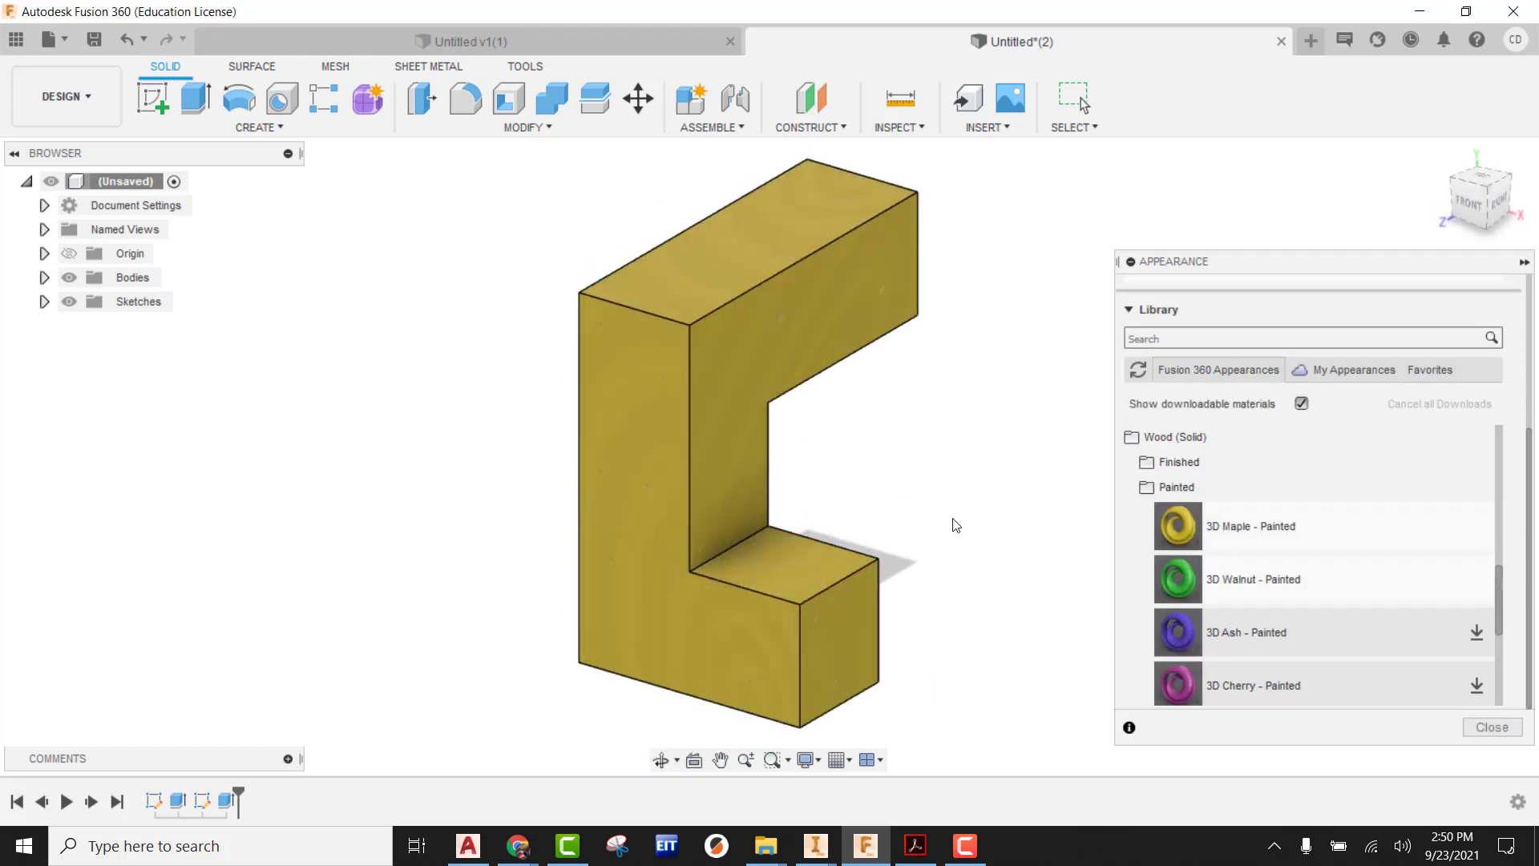
pyautogui.moveTo(887, 347)
pyautogui.keyDown('shift'); pyautogui.mouseDown(button='middle')
pyautogui.moveTo(891, 402)
pyautogui.moveTo(879, 371)
pyautogui.mouseUp(button='middle'); pyautogui.keyUp('shift')
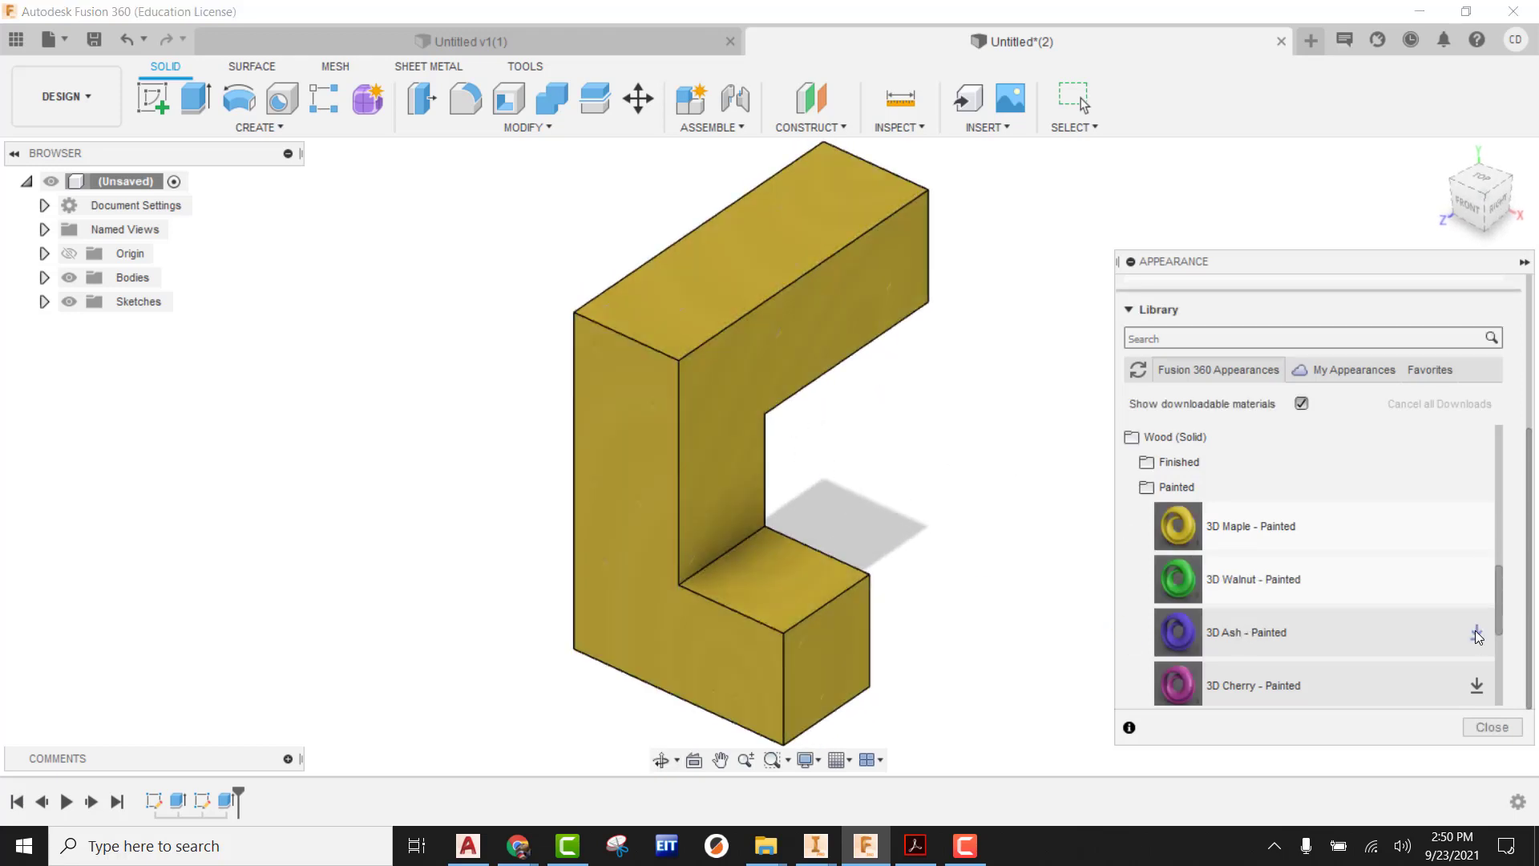
pyautogui.moveTo(1254, 637); pyautogui.dragTo(786, 296)
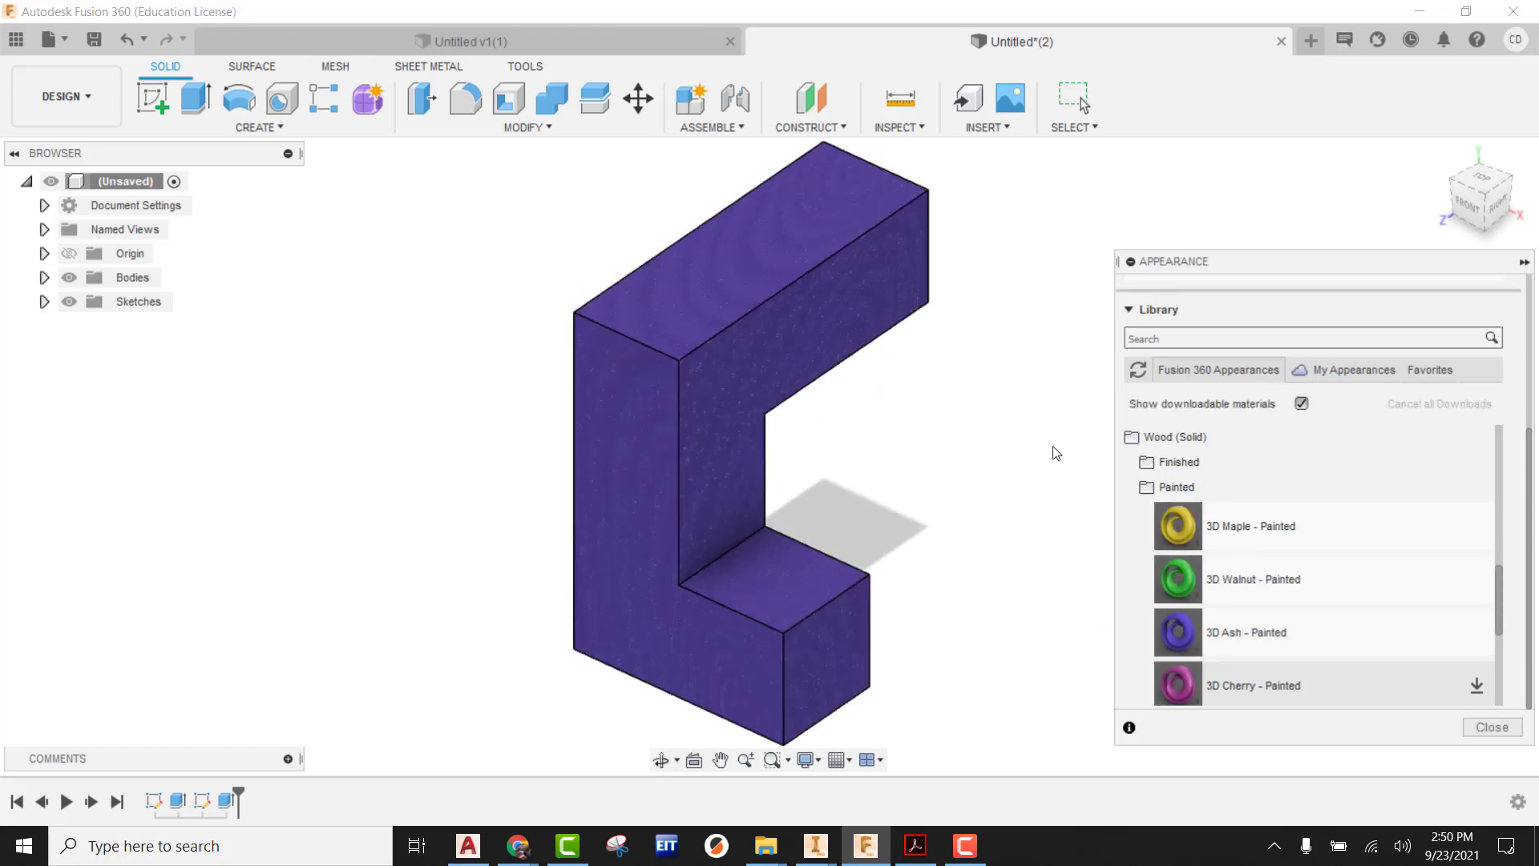
pyautogui.keyDown('shift'); pyautogui.moveTo(949, 457); pyautogui.dragTo(885, 417, button='middle'); pyautogui.keyUp('shift')
pyautogui.scroll(5, 581, 334)
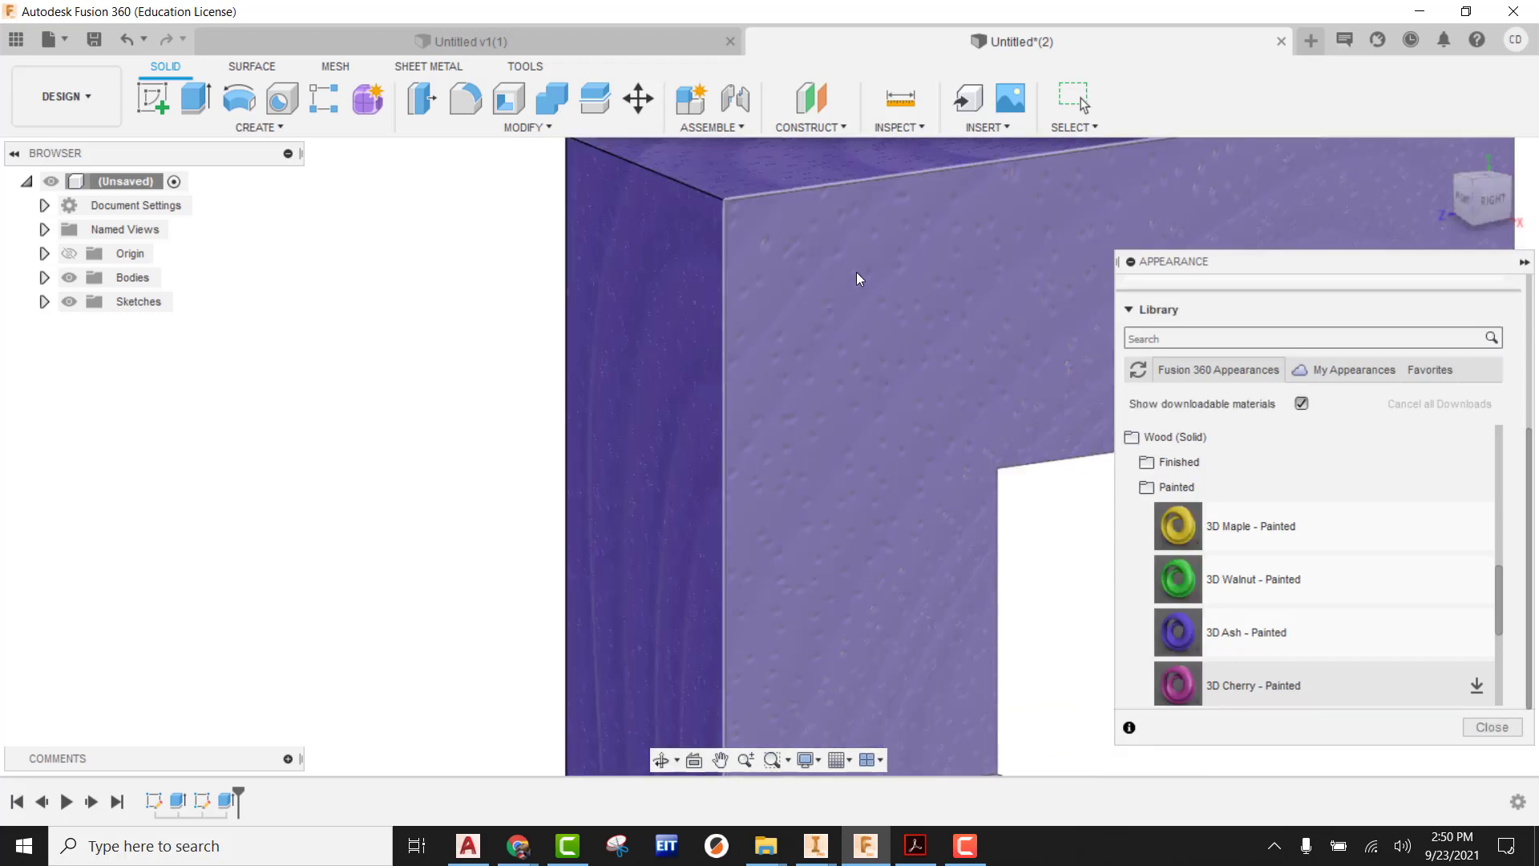
pyautogui.scroll(-5, 773, 414)
pyautogui.keyDown('shift'); pyautogui.moveTo(783, 426); pyautogui.dragTo(828, 455, button='middle'); pyautogui.keyUp('shift')
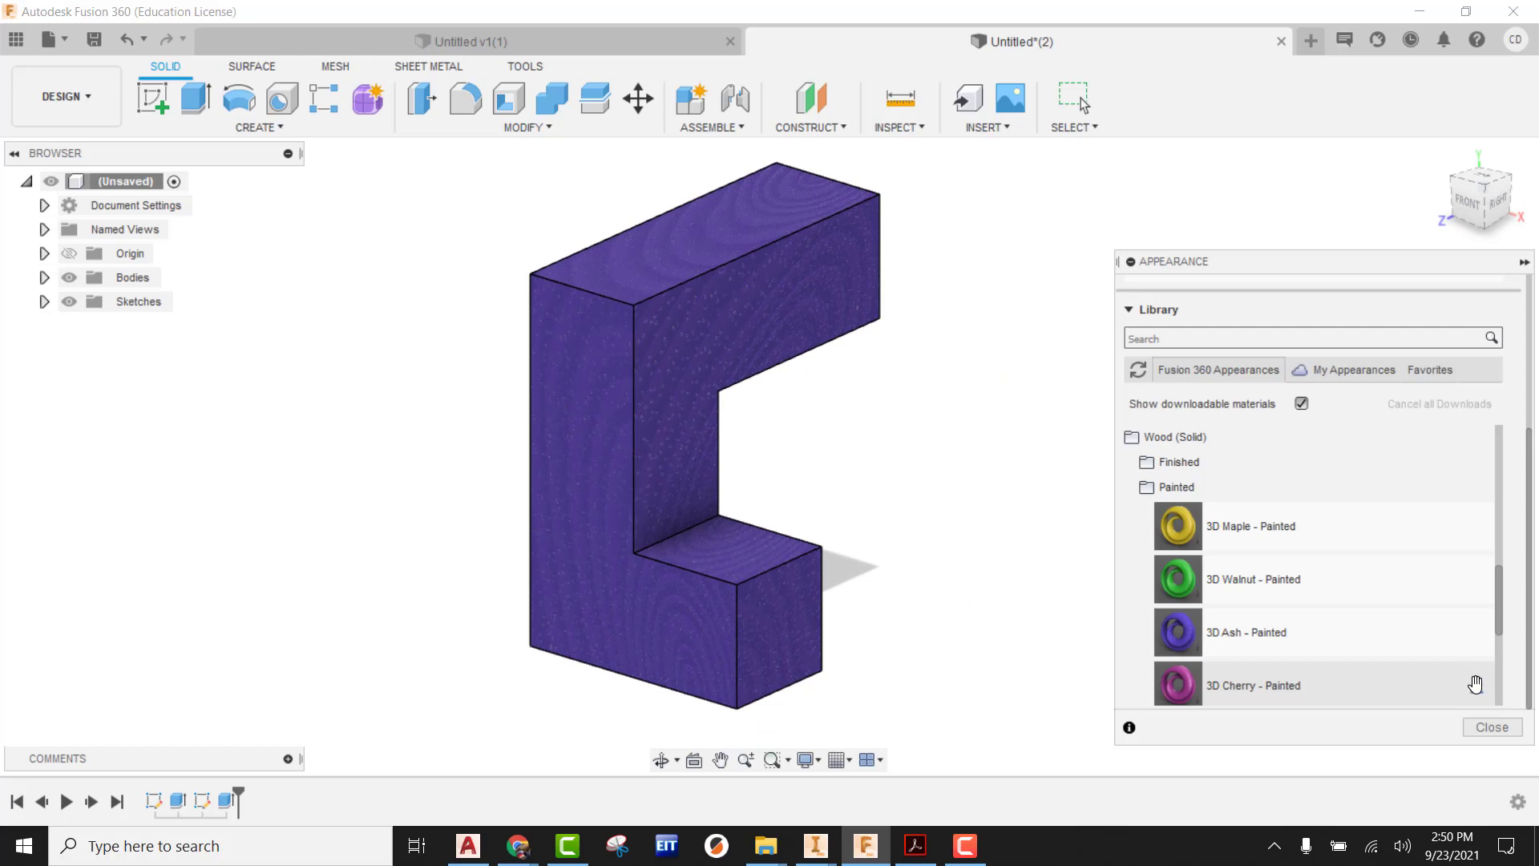
# - Reapply 3D Walnut - Painted so the body ends up green
pyautogui.click(1210, 634)
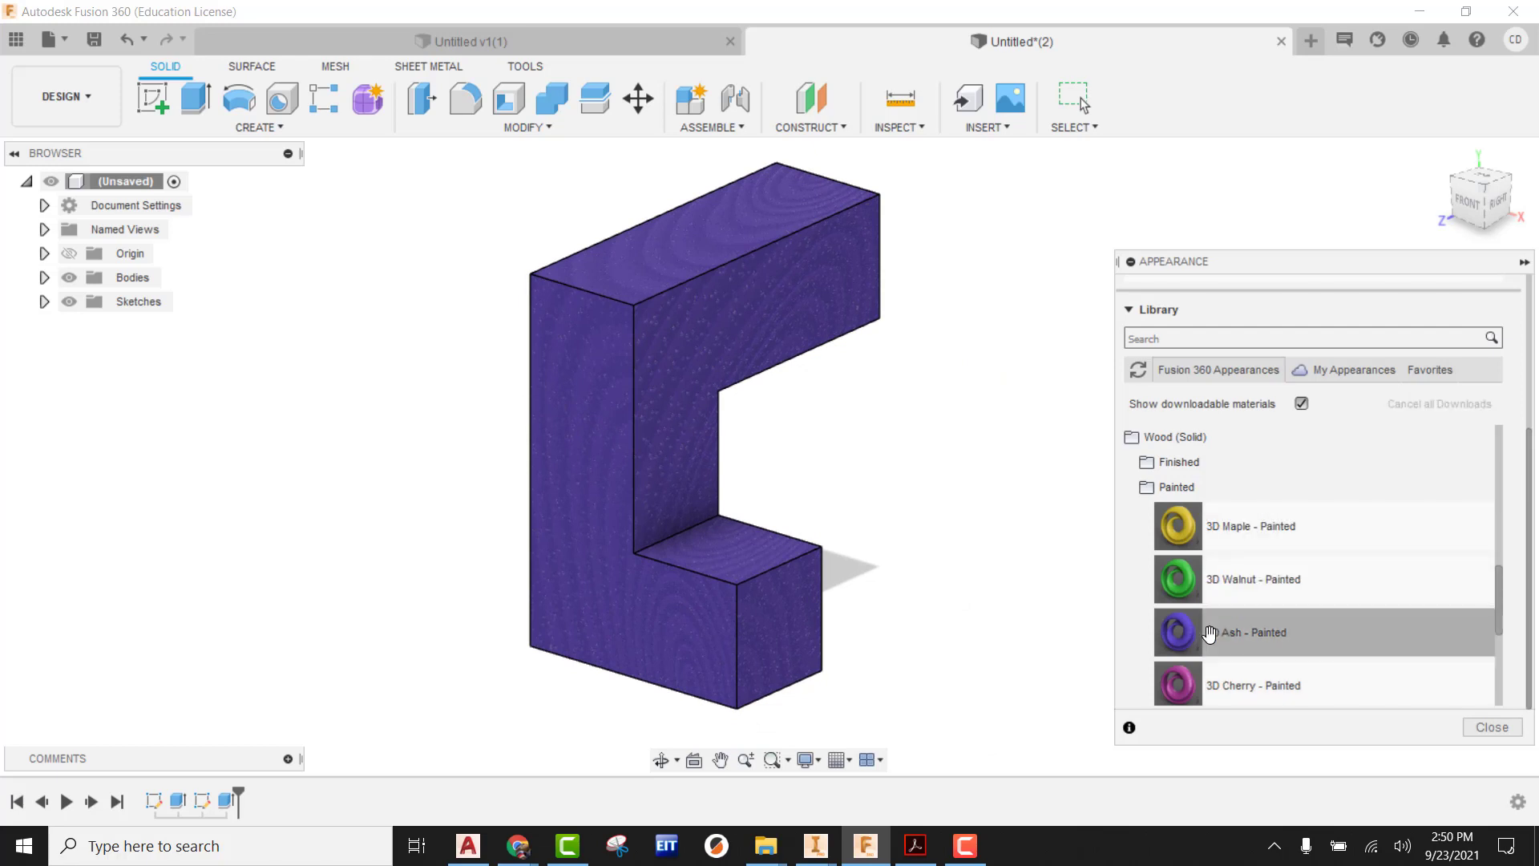
pyautogui.click(1227, 580)
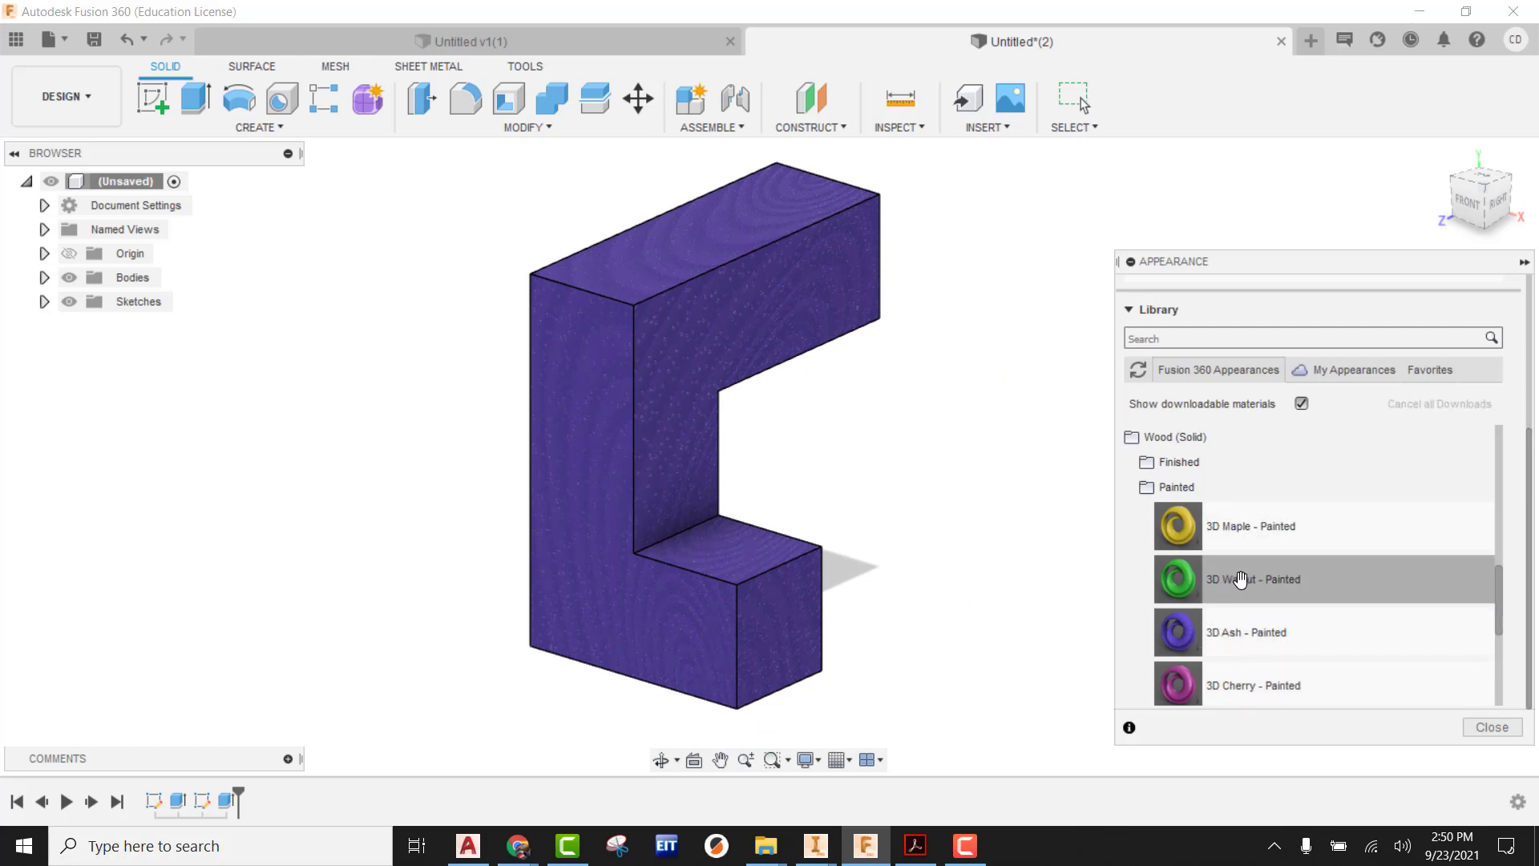
pyautogui.moveTo(1255, 581)
pyautogui.mouseDown()
pyautogui.moveTo(782, 326)
pyautogui.moveTo(801, 345)
pyautogui.mouseUp()
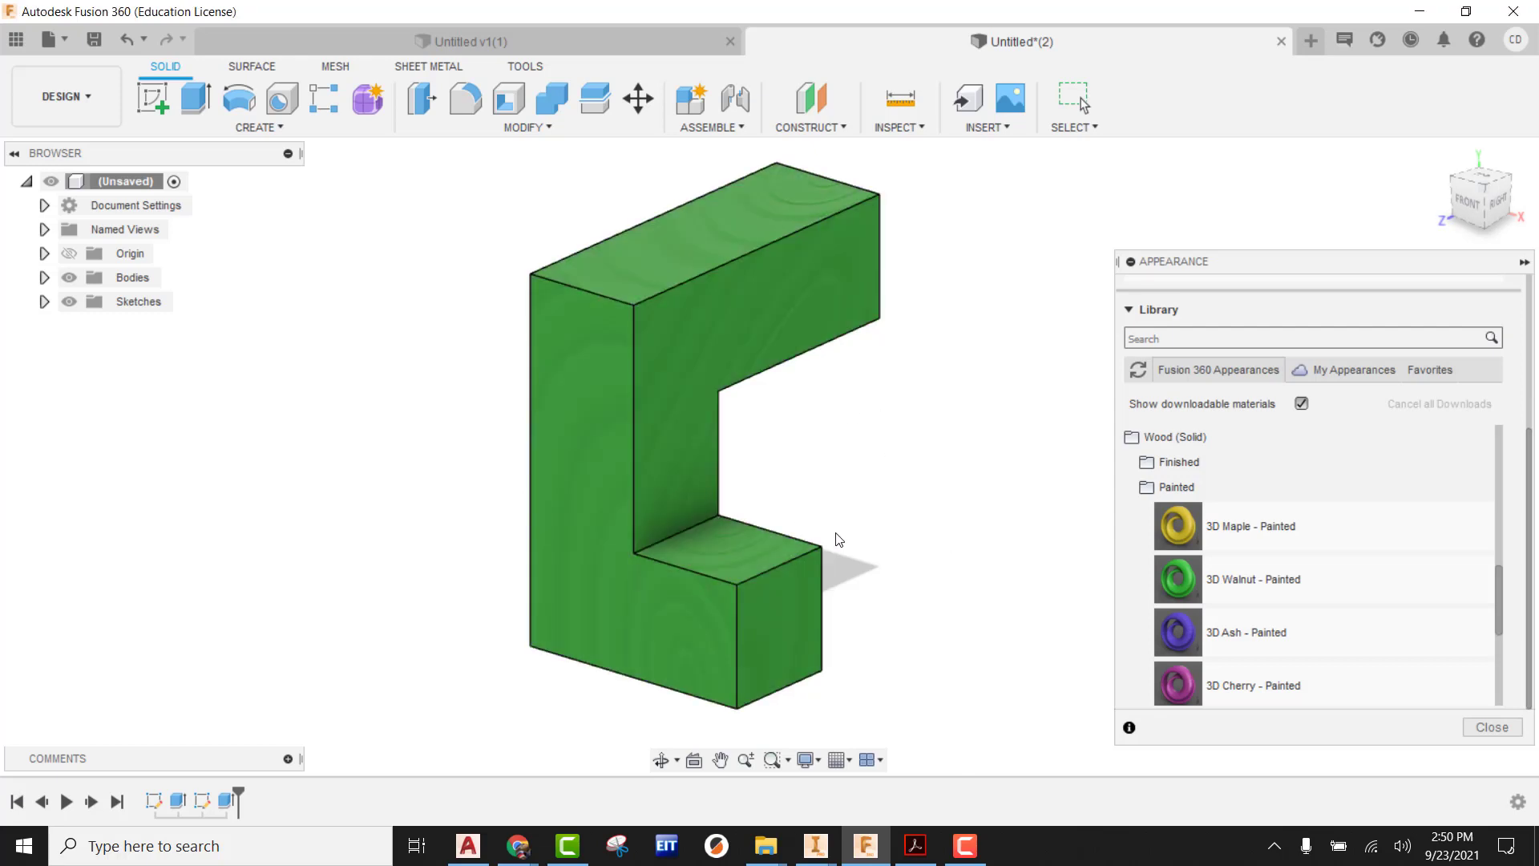
# - Duplicate the green 3D Walnut - Painted appearance in this design and edit the copy
pyautogui.scroll(10, 1267, 532)
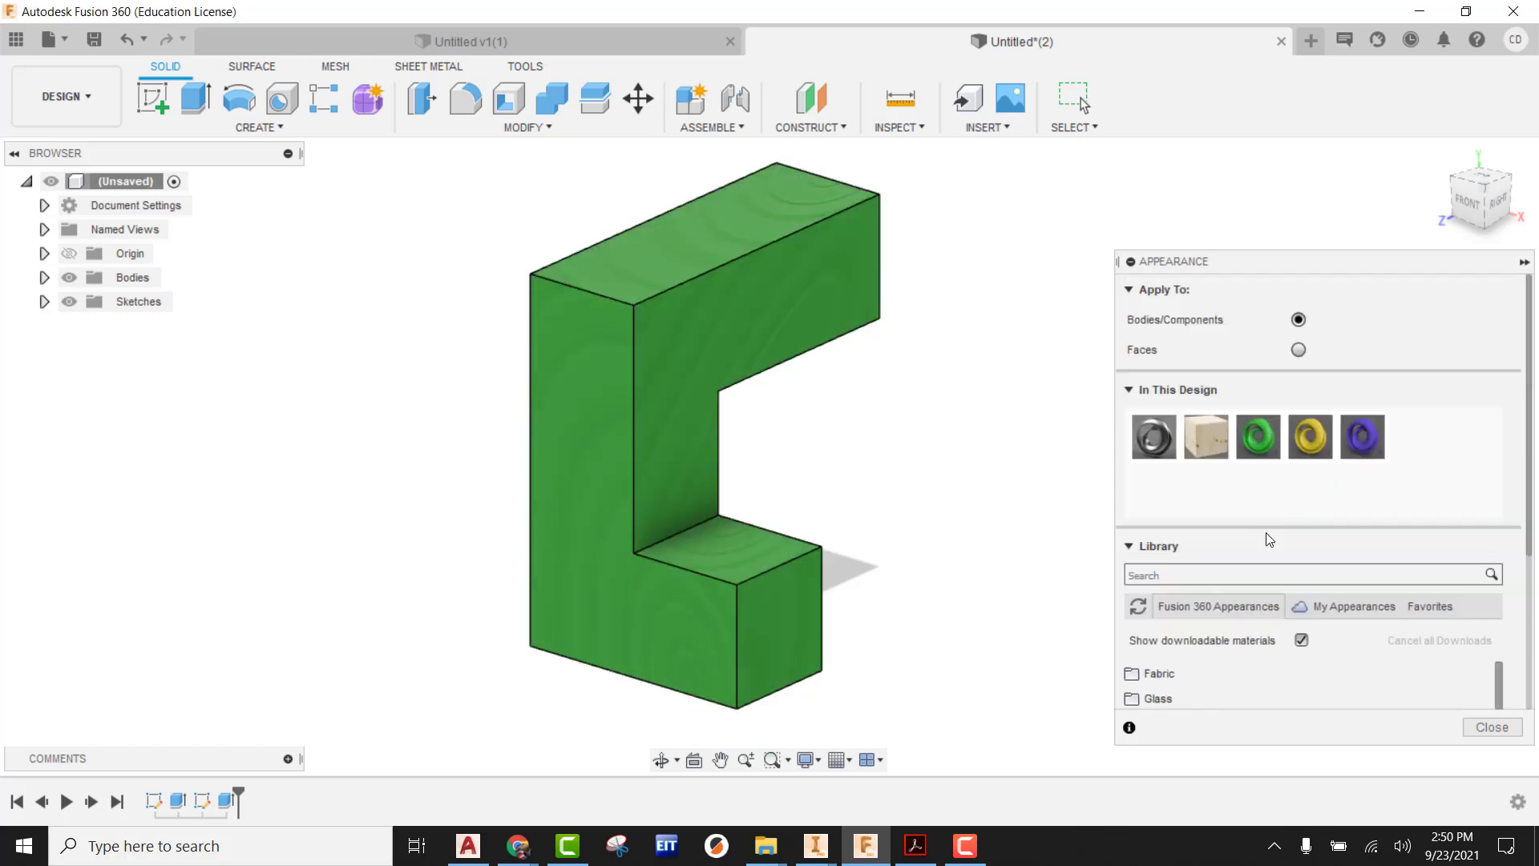
pyautogui.rightClick(1259, 441)
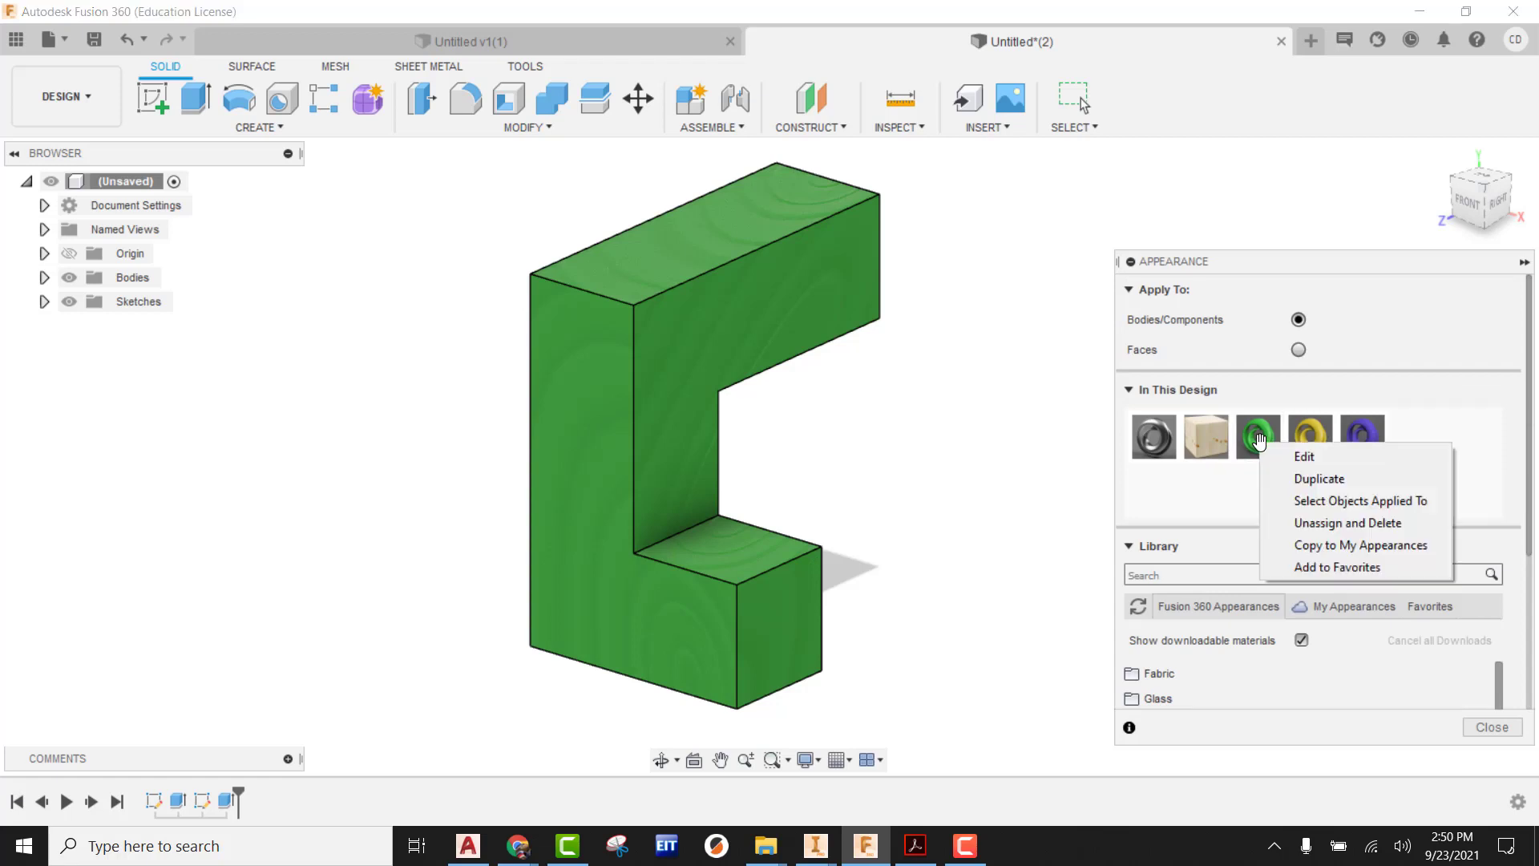
pyautogui.click(1314, 478)
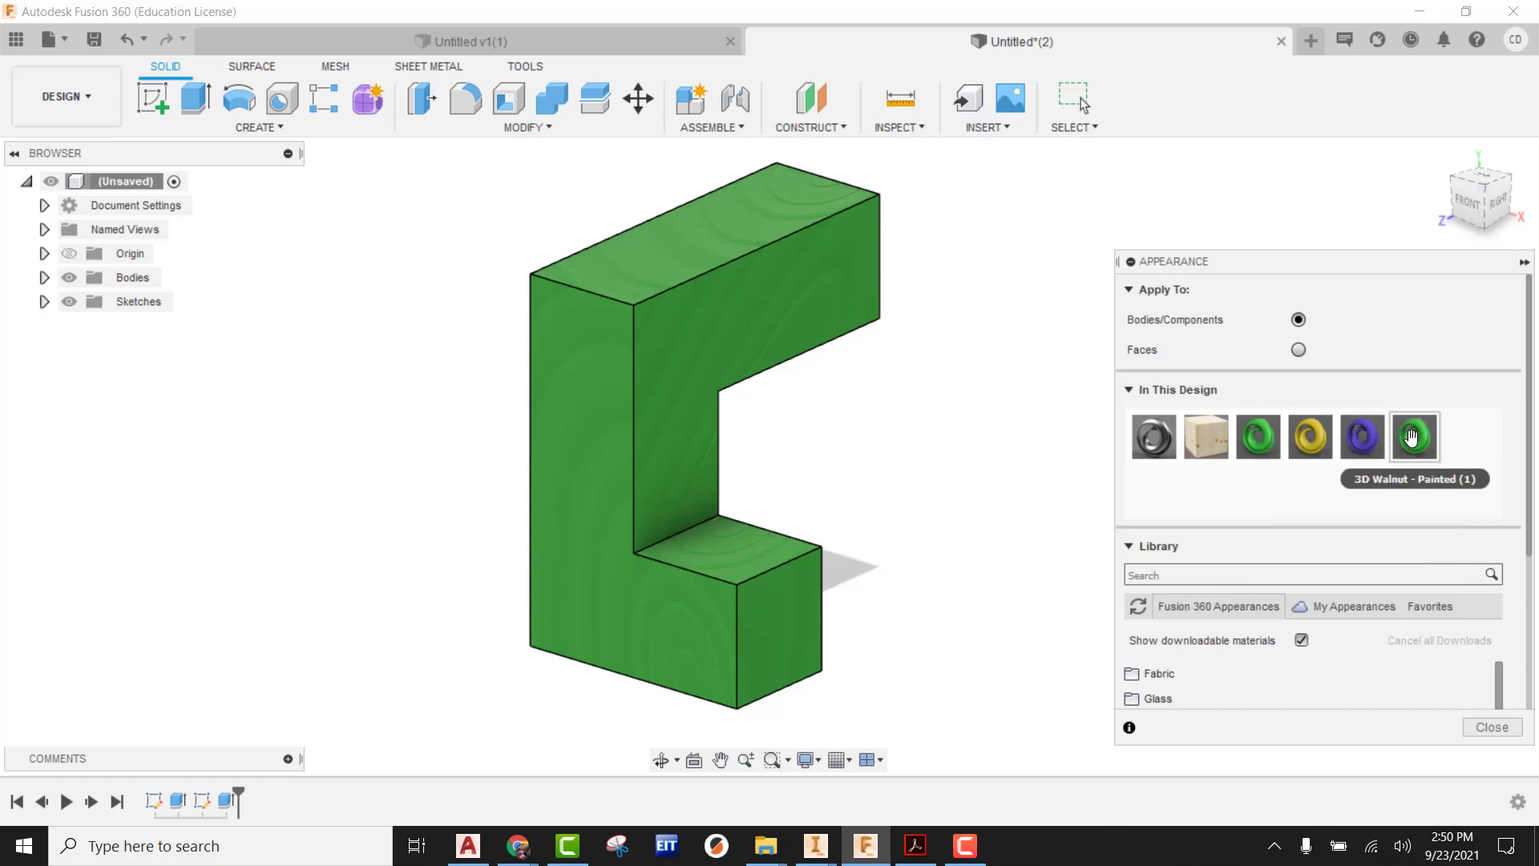
pyautogui.rightClick(1399, 439)
pyautogui.click(1443, 457)
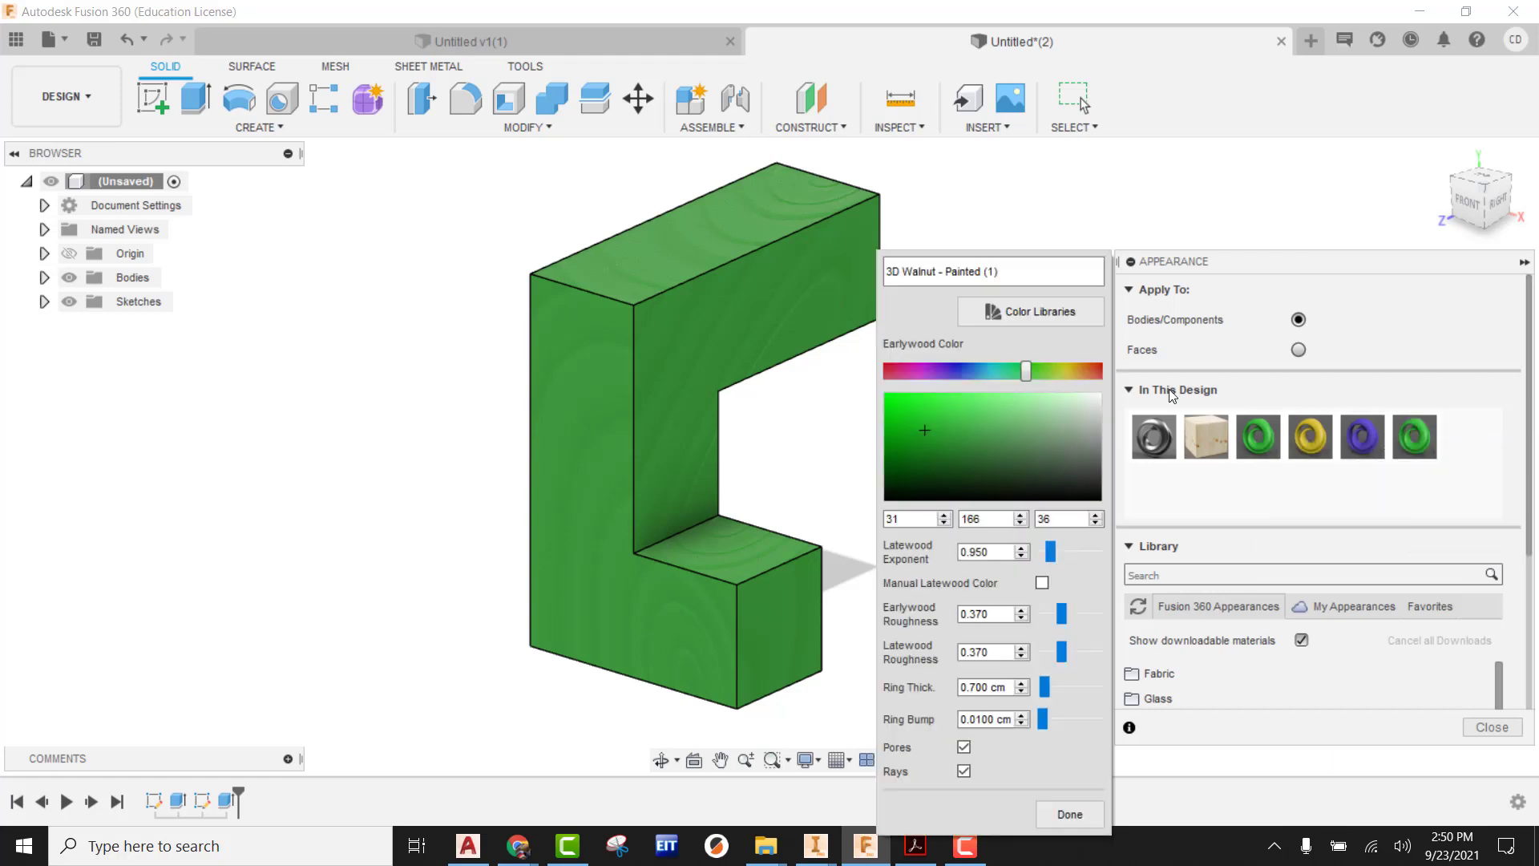
# - Rename the copy 'Green Painted Wood' and make another duplicate of it
pyautogui.moveTo(1013, 273); pyautogui.dragTo(864, 285)
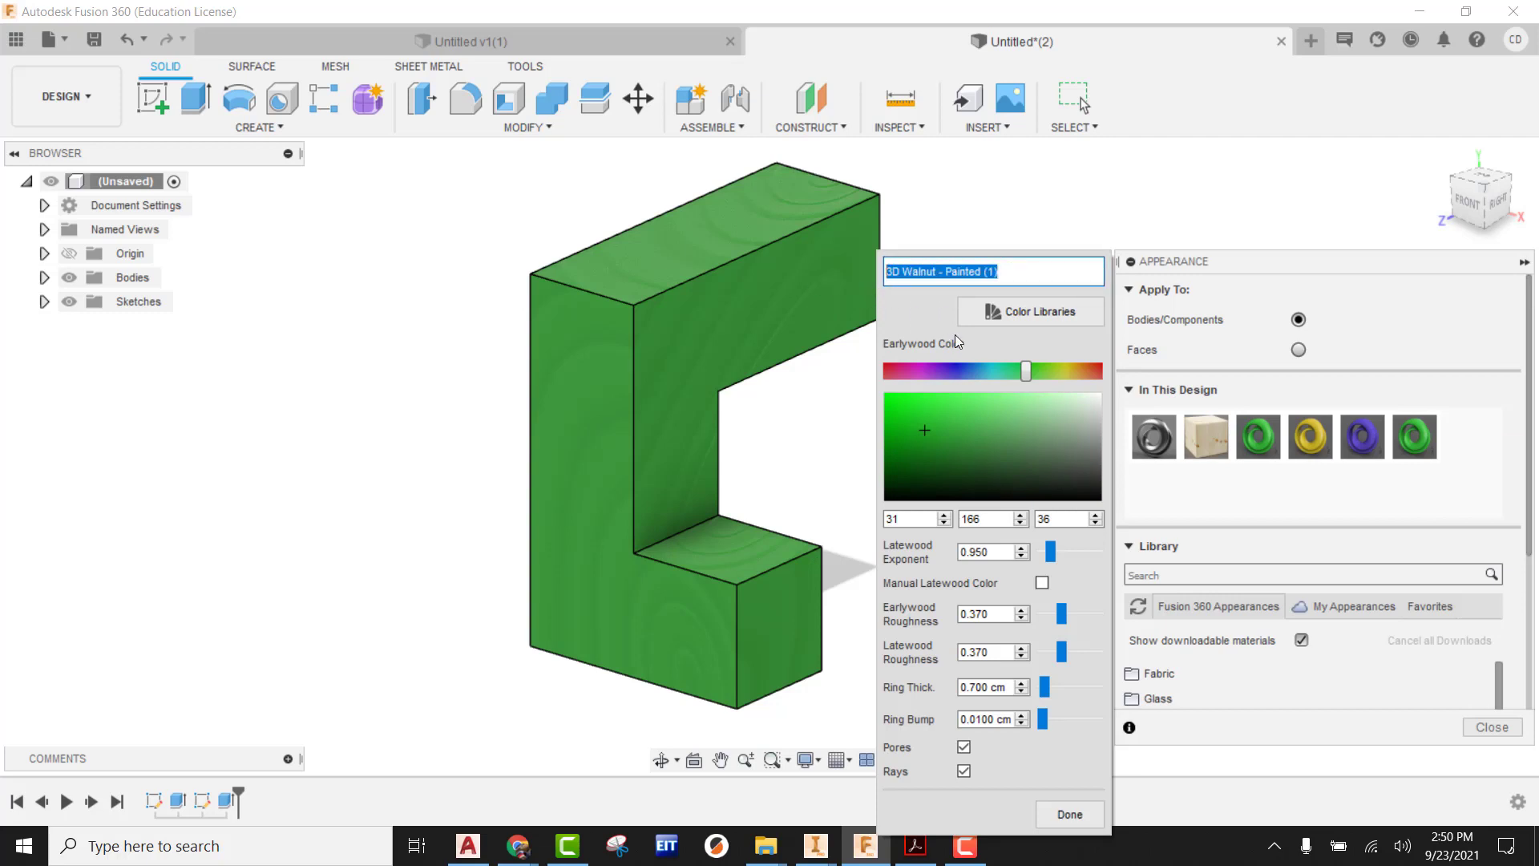
pyautogui.write('Gree')
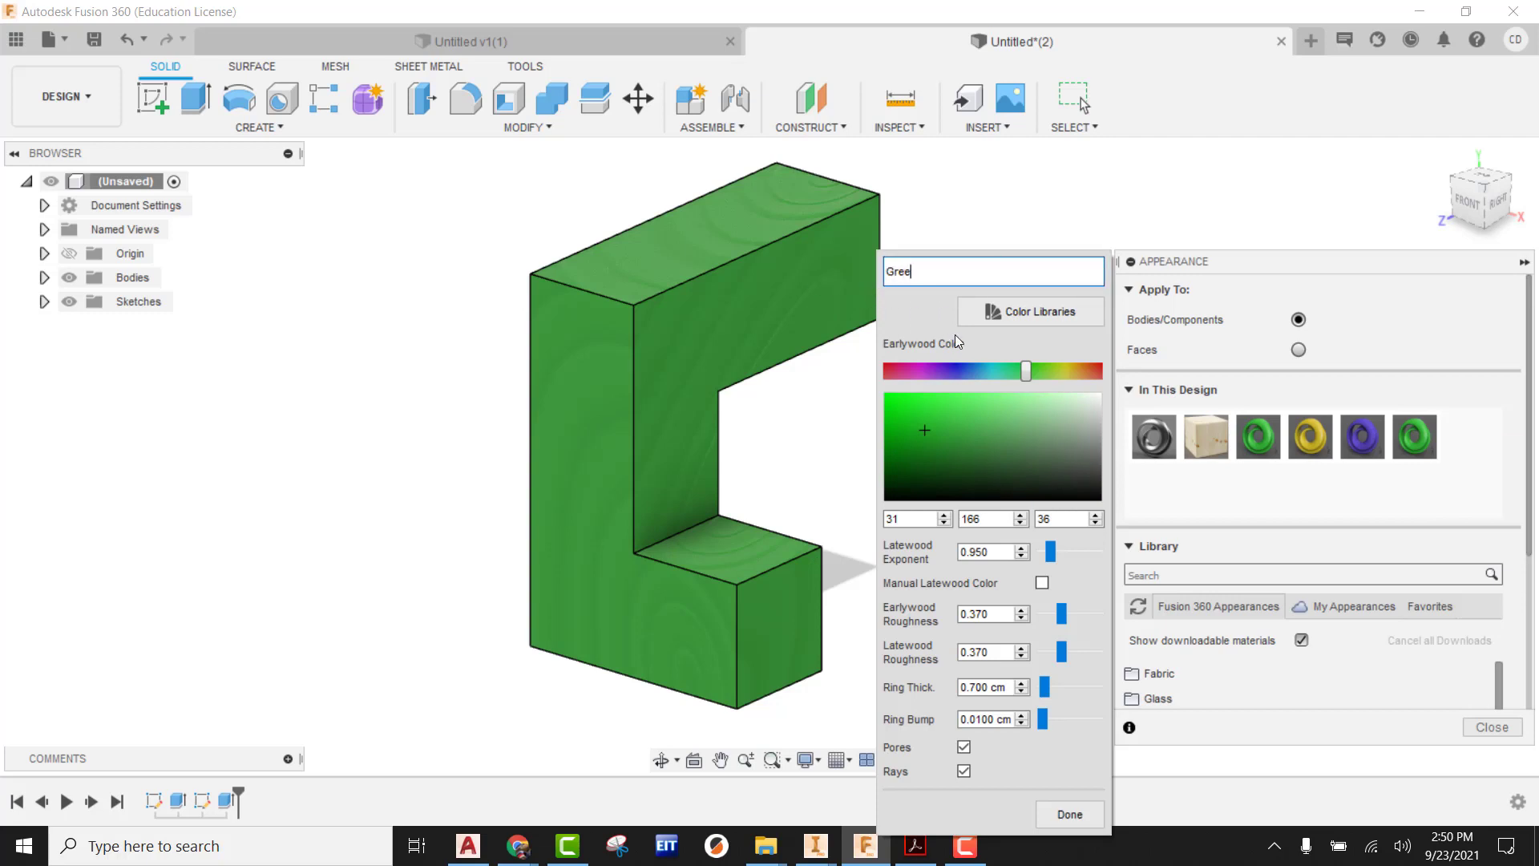
pyautogui.write('n Painted Wood')
pyautogui.click(1070, 813)
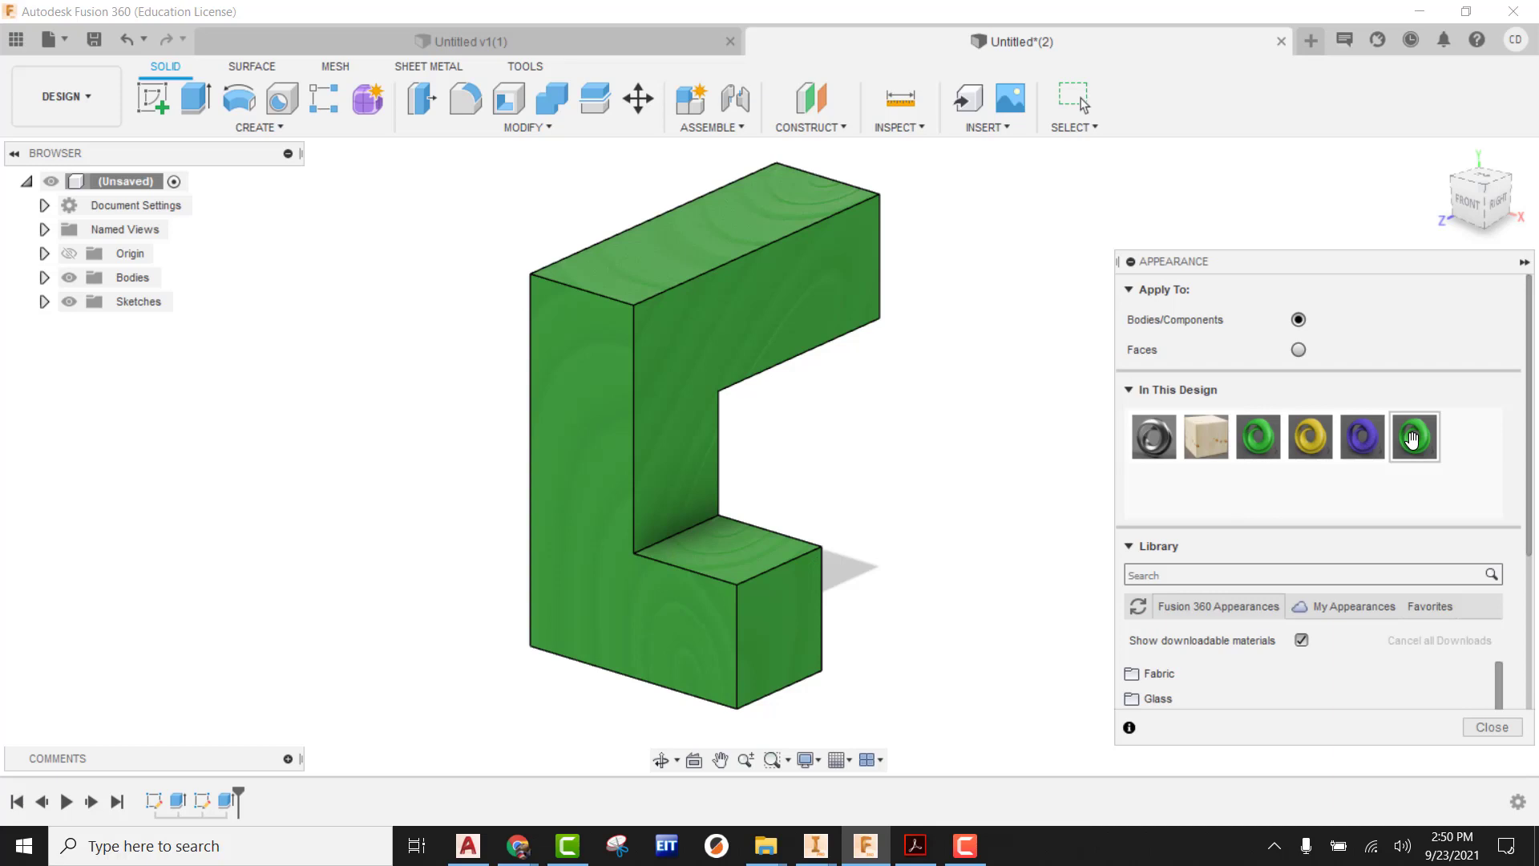
pyautogui.rightClick(1412, 441)
pyautogui.click(1446, 478)
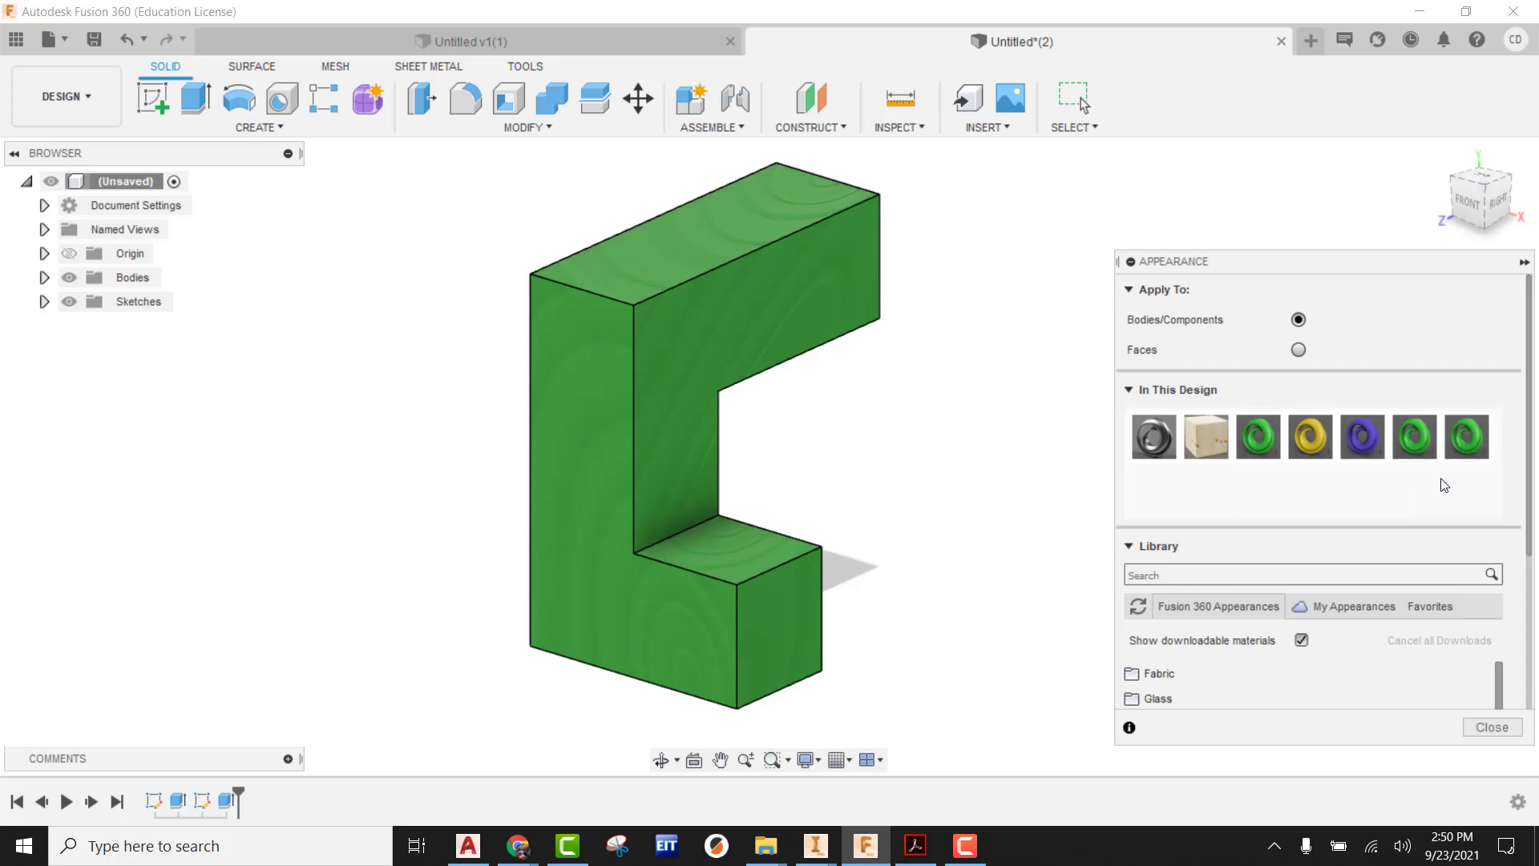
# - Rename the Green Painted Wood (1) copy to 'Red Painted Wood (1)'
pyautogui.rightClick(1454, 440)
pyautogui.click(1485, 450)
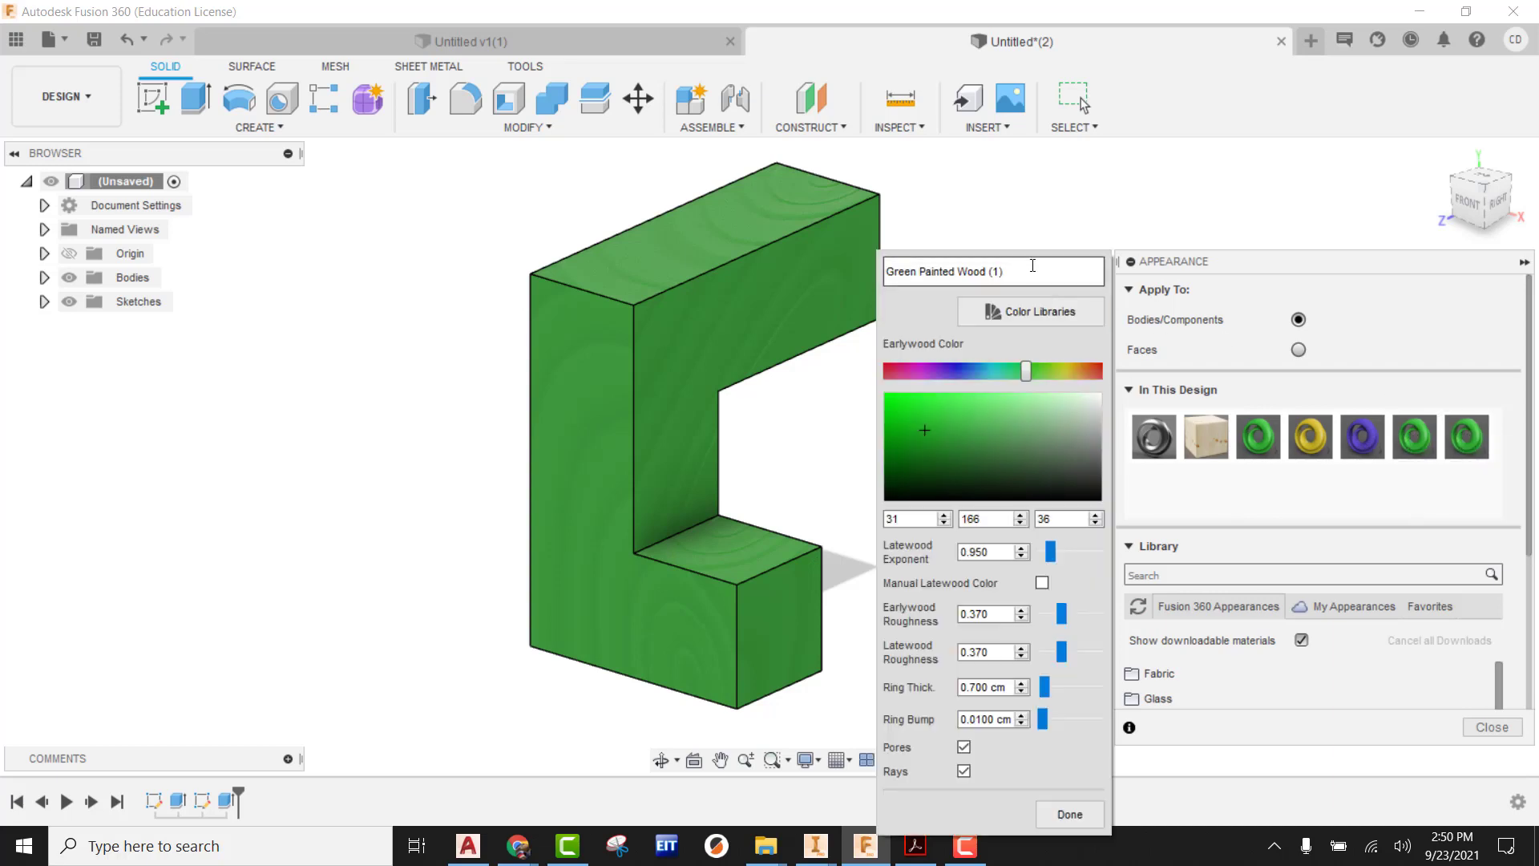
pyautogui.click(937, 274)
pyautogui.click(917, 270)
pyautogui.press('BackSpace')
pyautogui.press('BackSpace')
pyautogui.press('BackSpace')
pyautogui.press('BackSpace')
pyautogui.press('BackSpace')
pyautogui.write('Red')
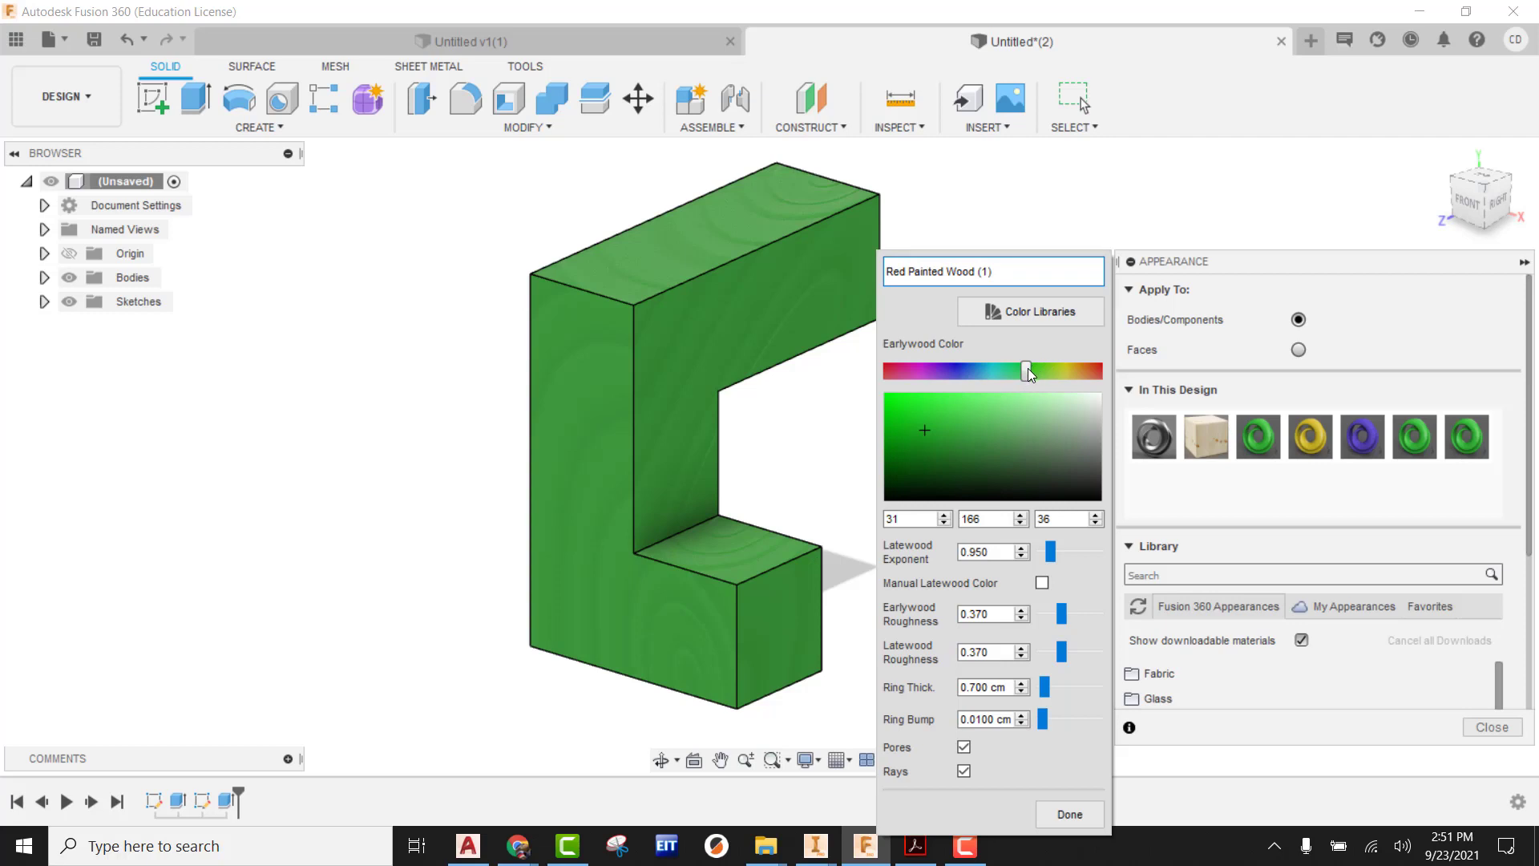
# - Set its earlywood colour to red (219, 24, 21) and apply it to the body
pyautogui.moveTo(1027, 367); pyautogui.dragTo(1101, 369)
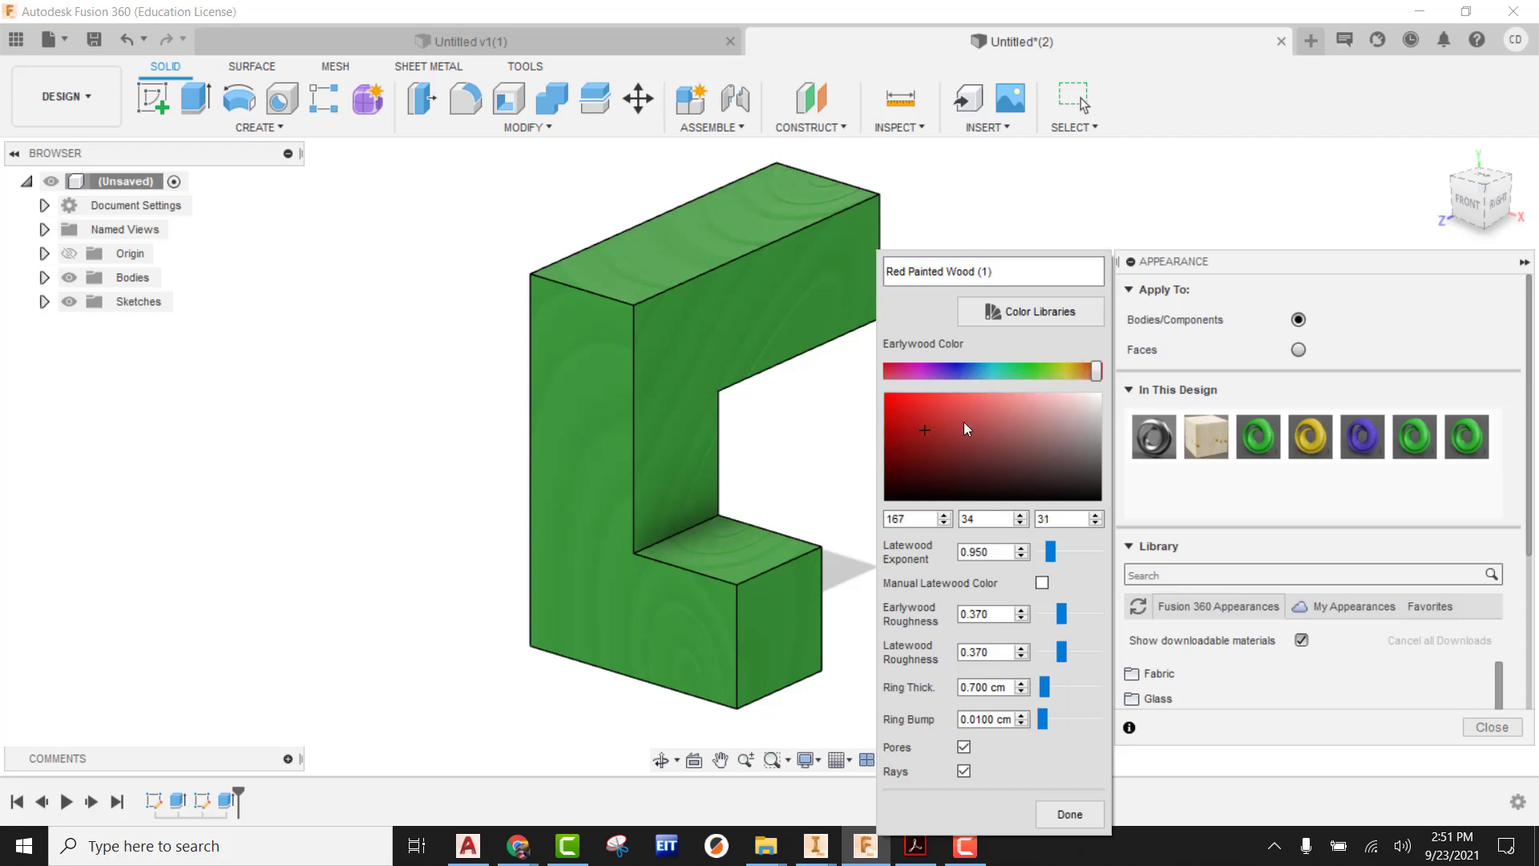
pyautogui.moveTo(915, 431); pyautogui.dragTo(906, 414)
pyautogui.click(1069, 816)
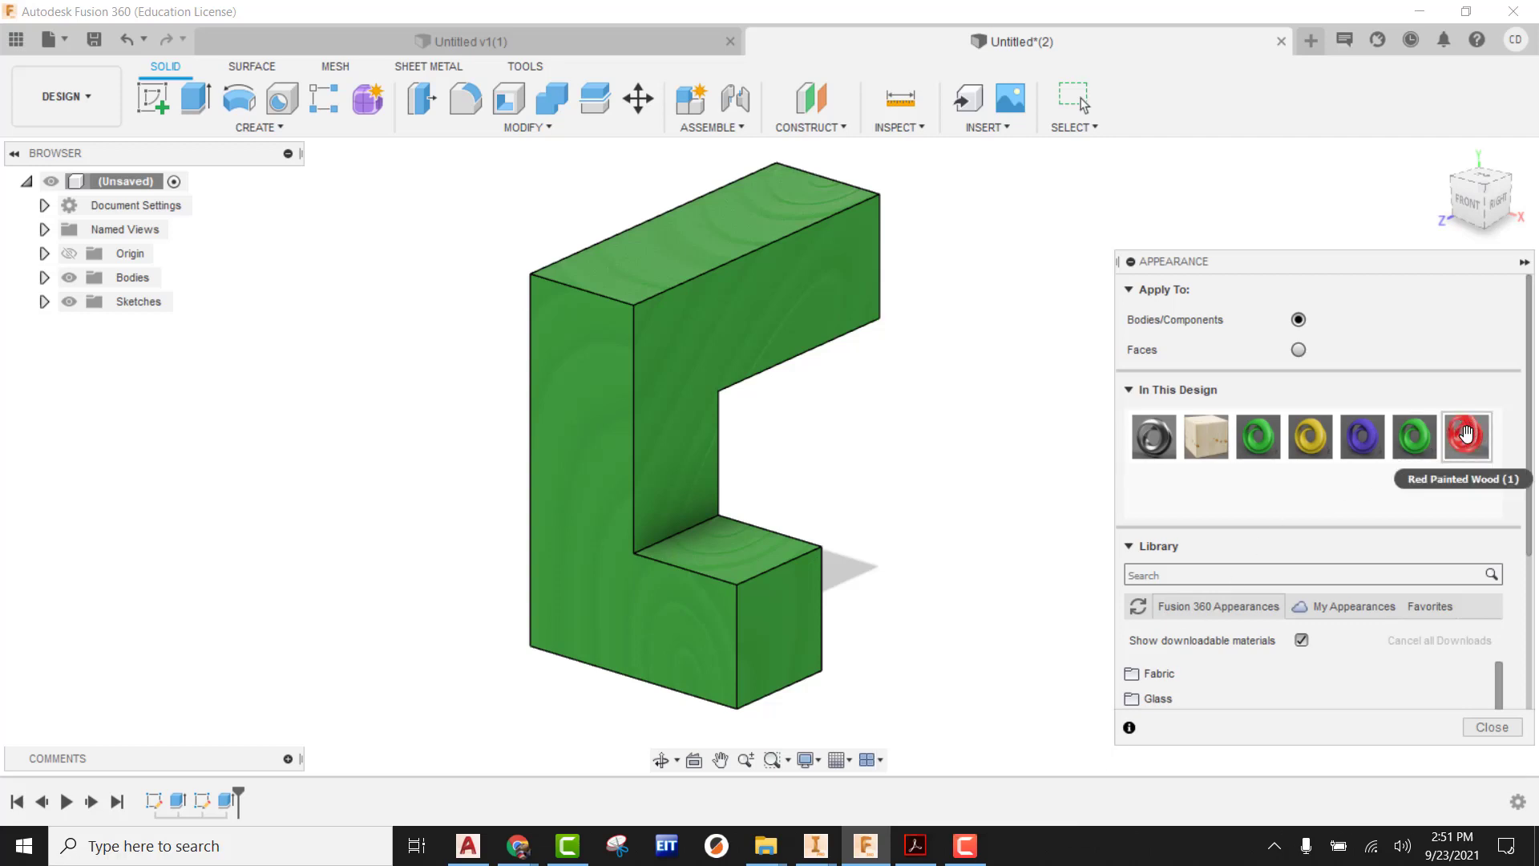
pyautogui.moveTo(1457, 430); pyautogui.dragTo(808, 253)
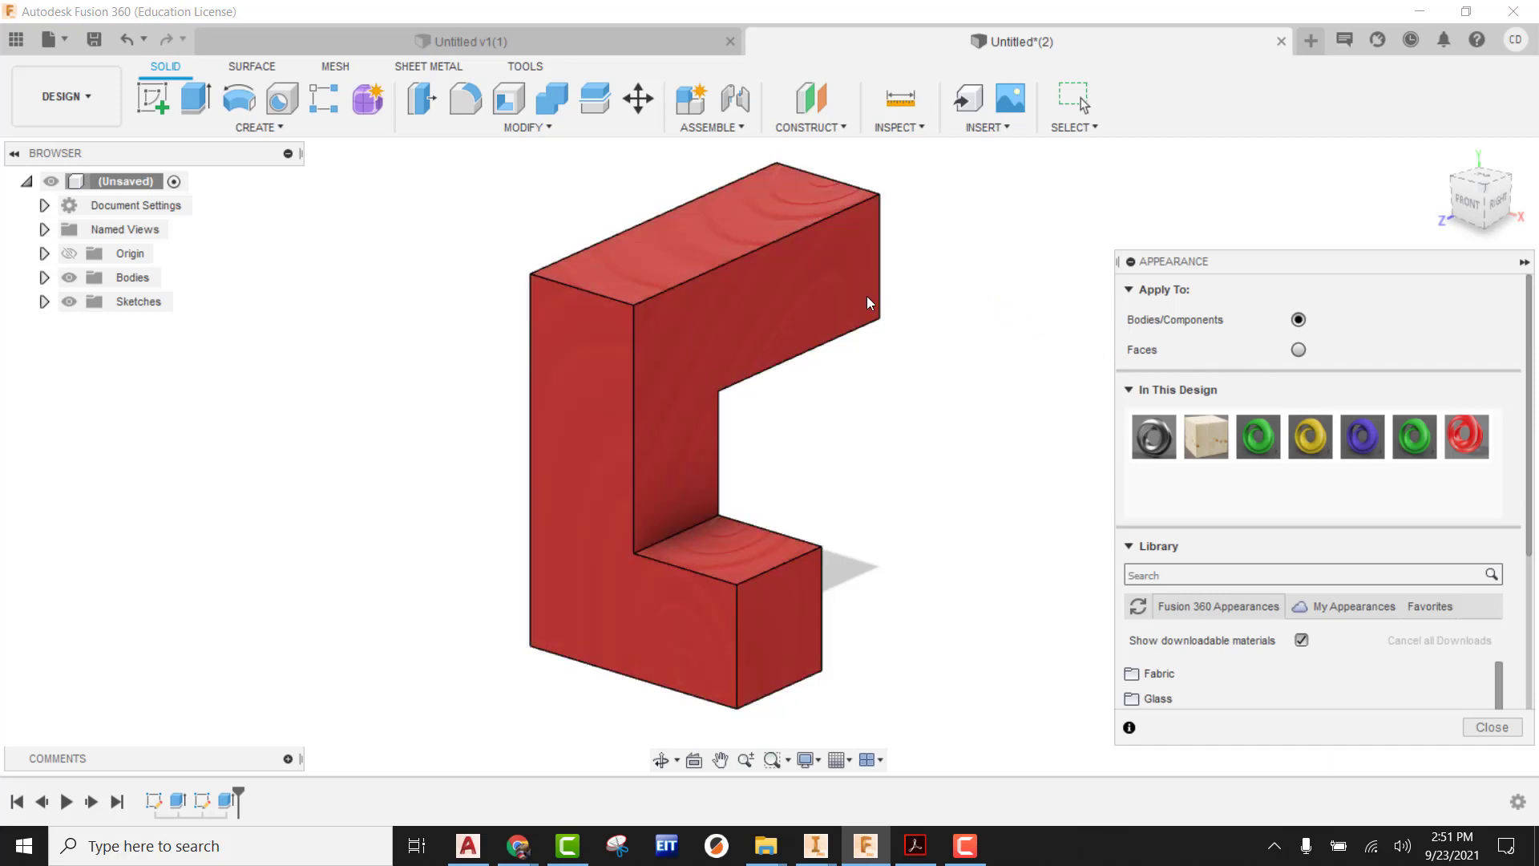
# - Duplicate the red appearance and shift the copy's earlywood colour to orange (233, 81, 10)
pyautogui.rightClick(1473, 440)
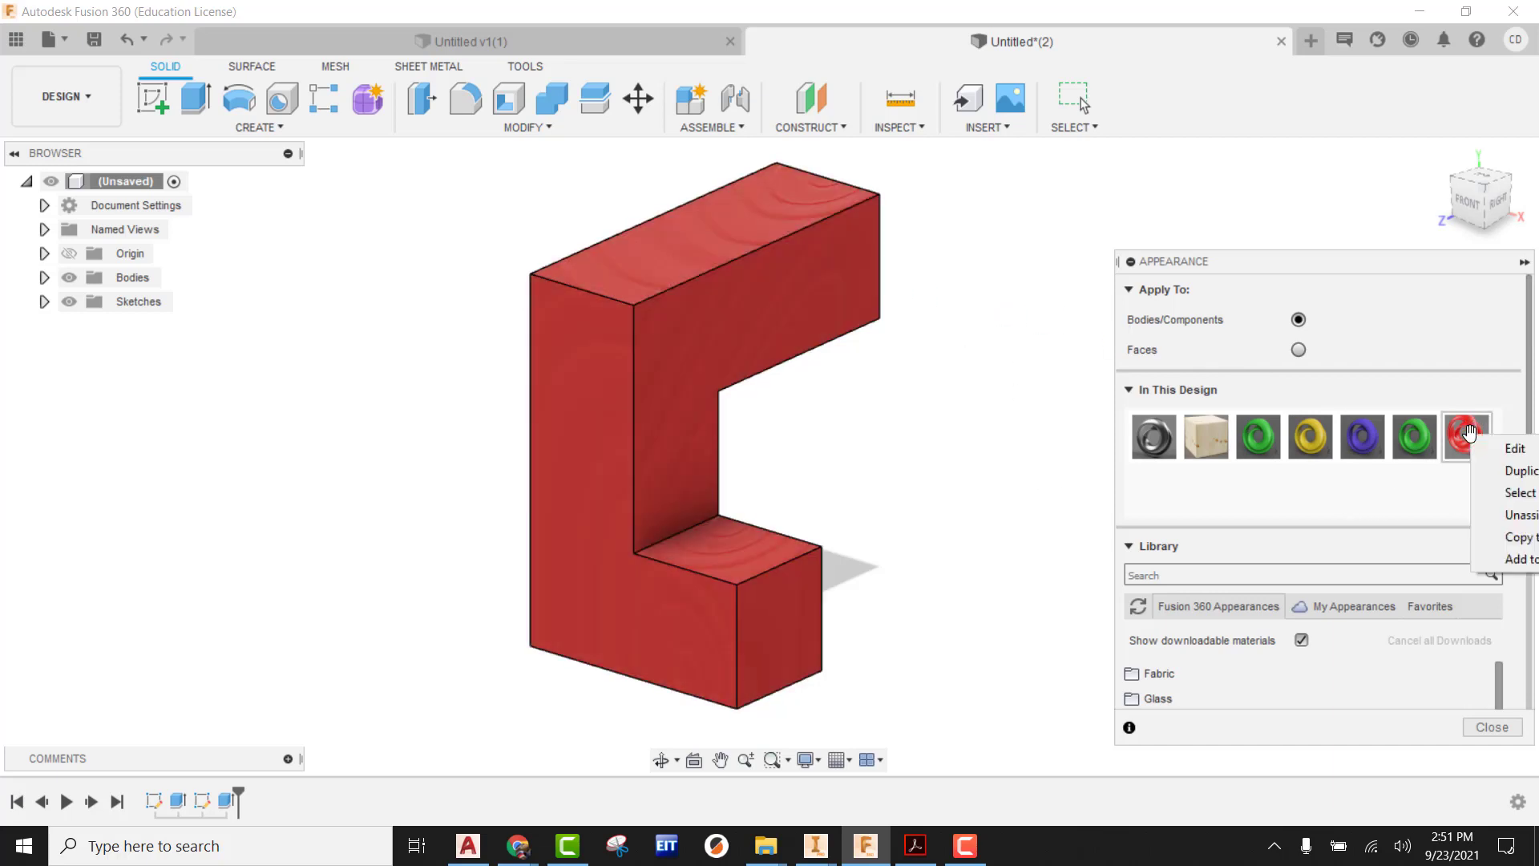
pyautogui.click(1513, 443)
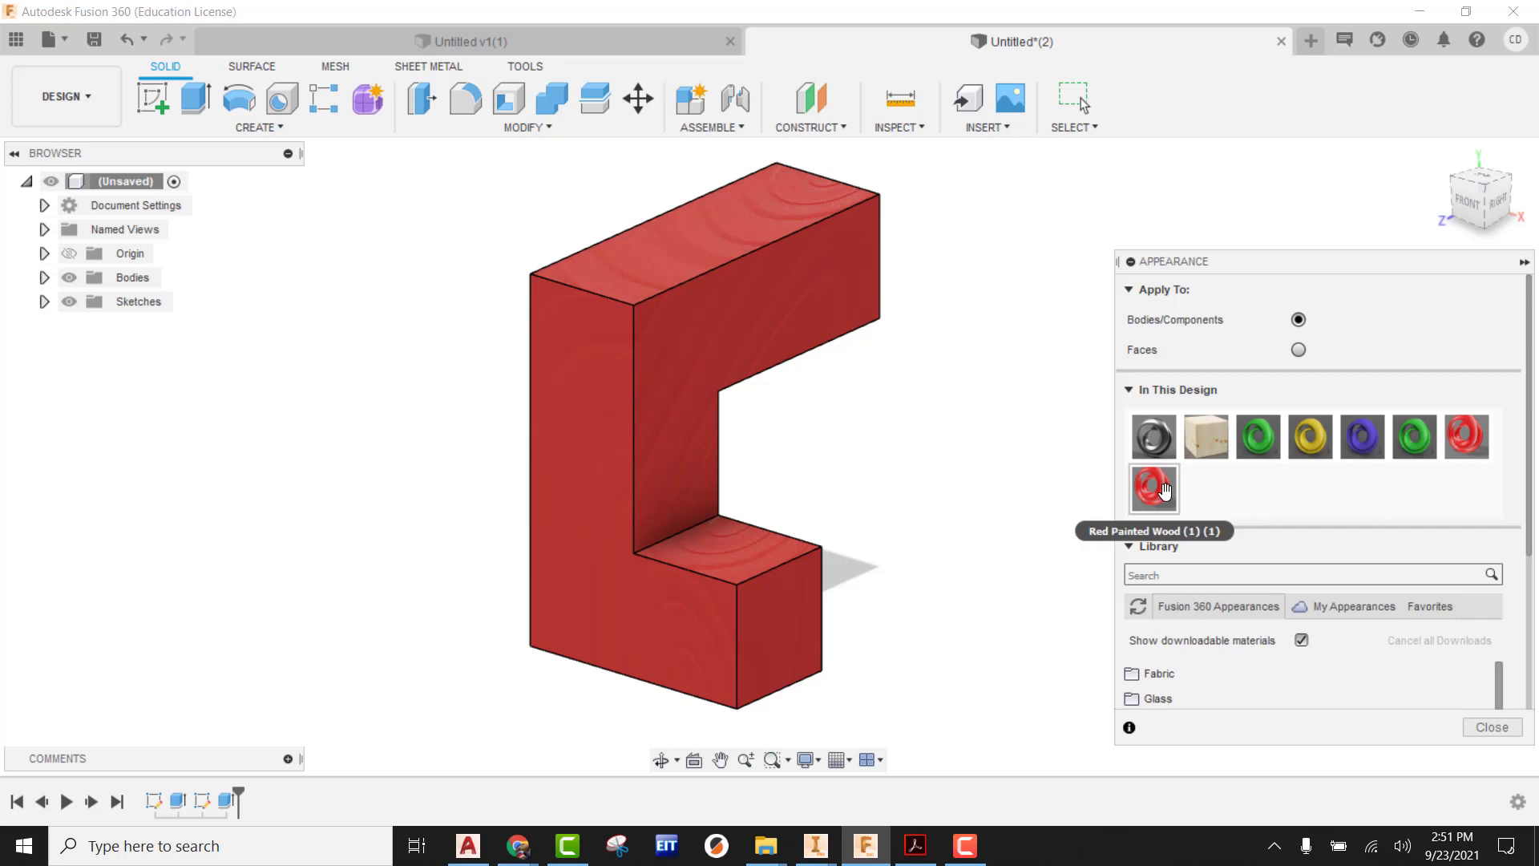
pyautogui.rightClick(1166, 495)
pyautogui.click(1212, 508)
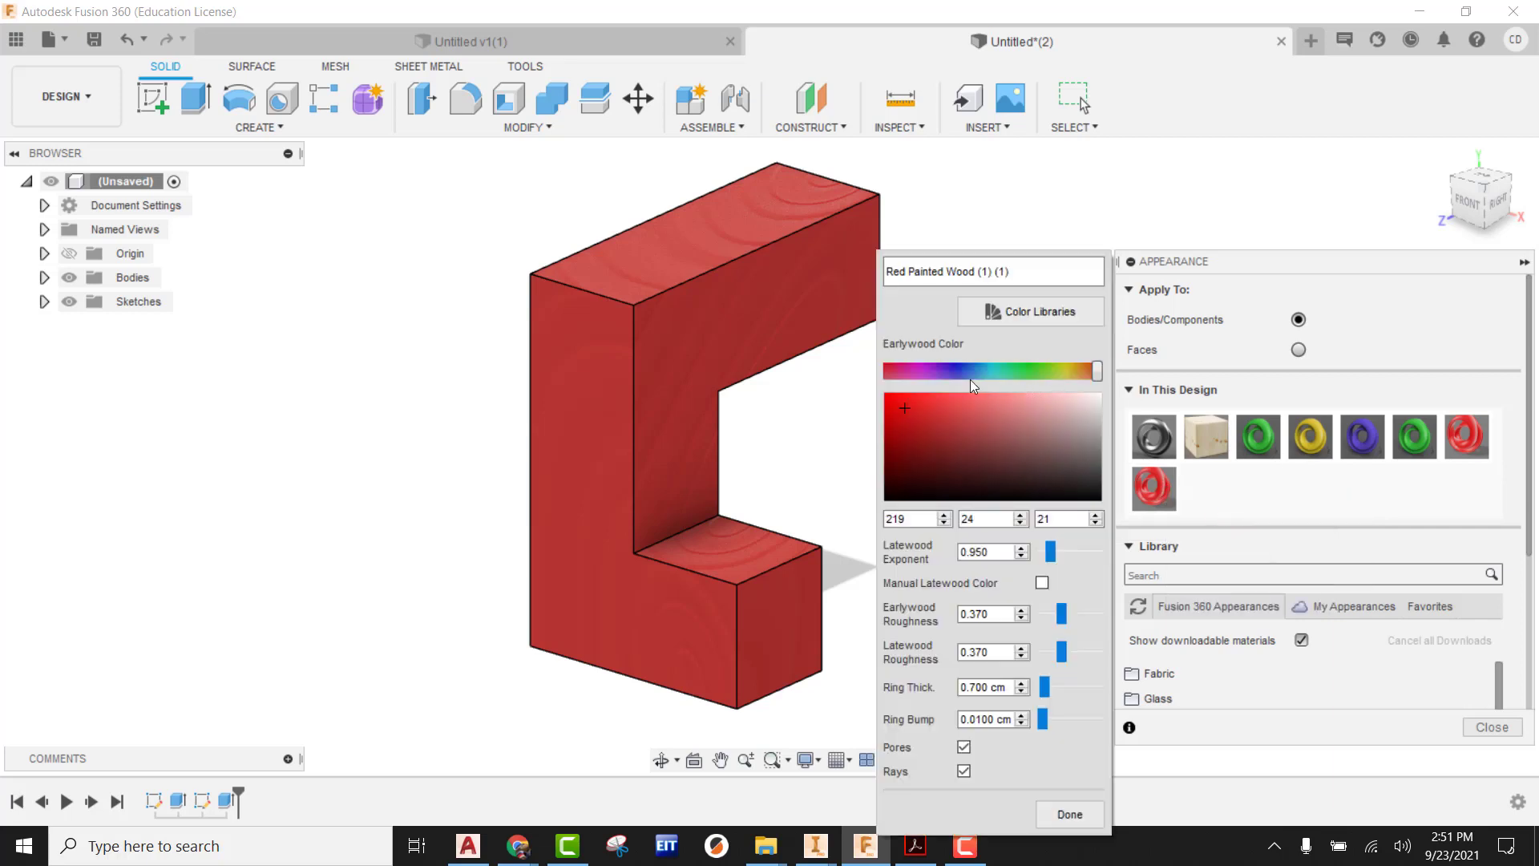
pyautogui.click(1080, 372)
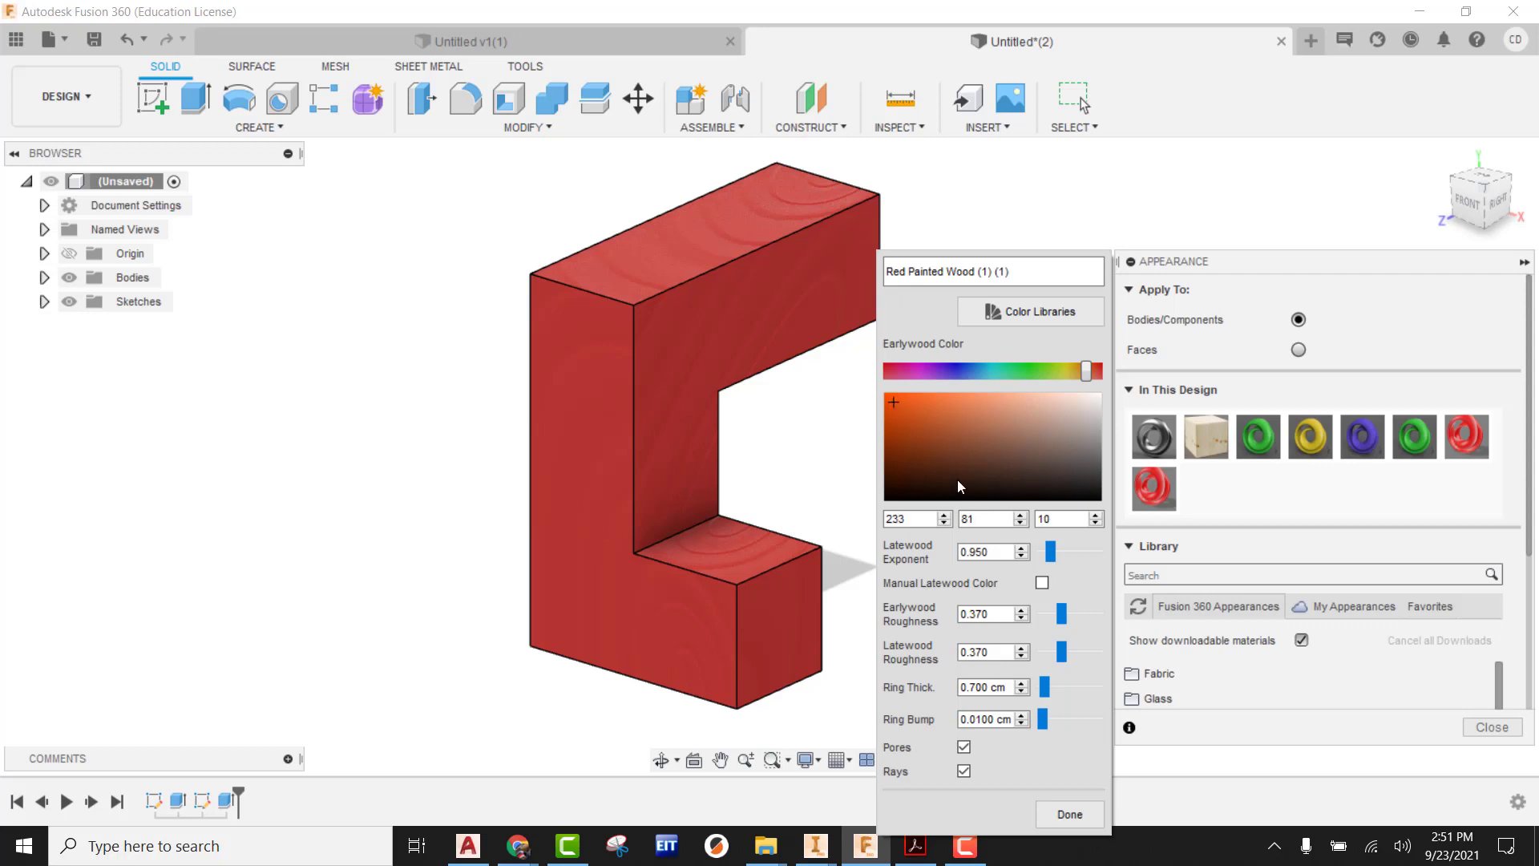
pyautogui.click(1070, 814)
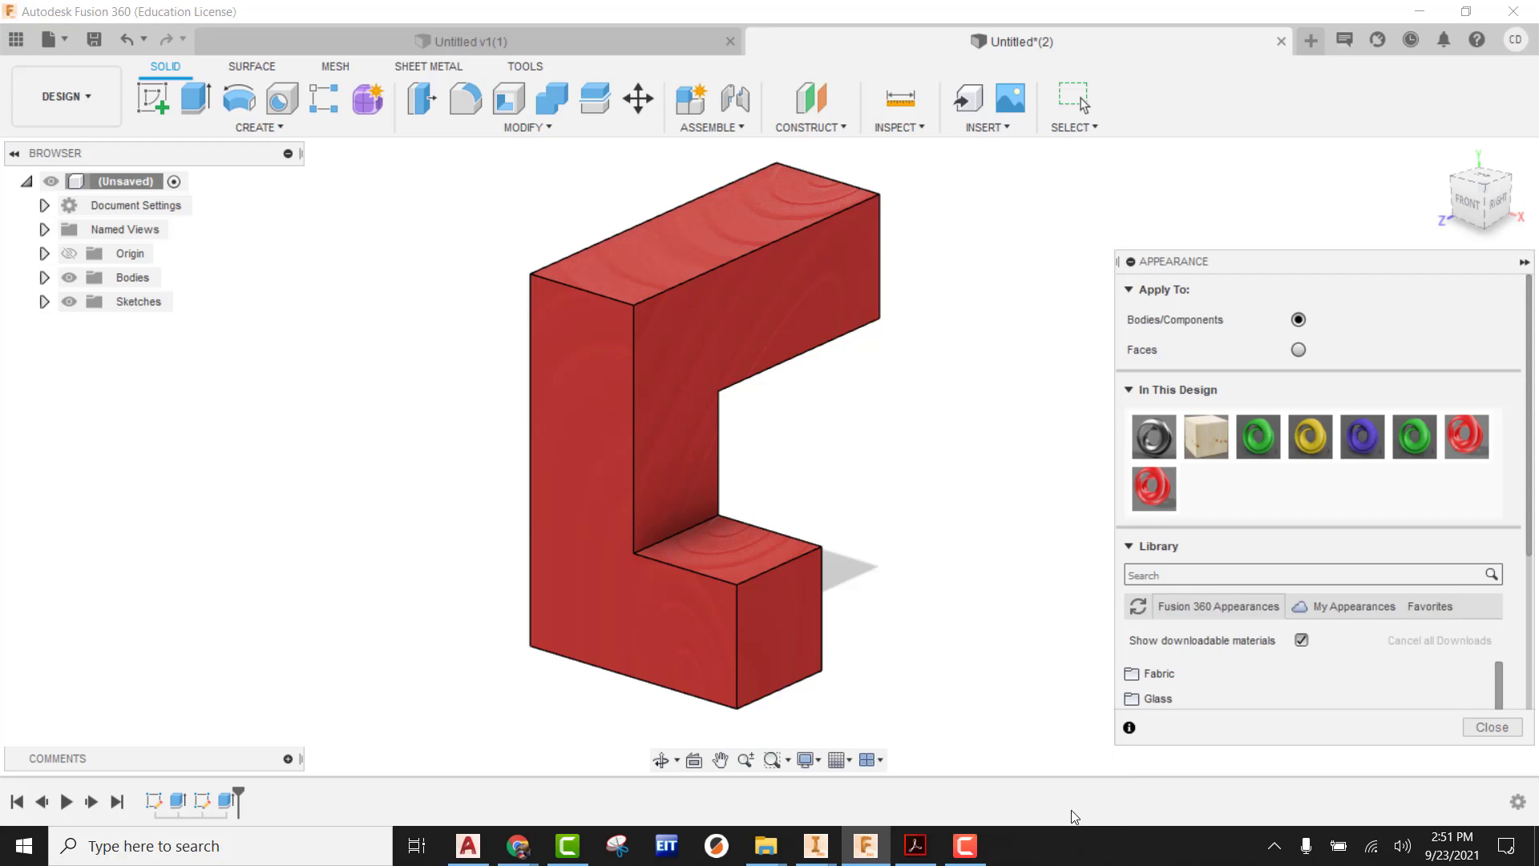
# - Rename the orange copy to 'Orange Painted Wood (1) (1)'
pyautogui.rightClick(1152, 491)
pyautogui.click(1225, 510)
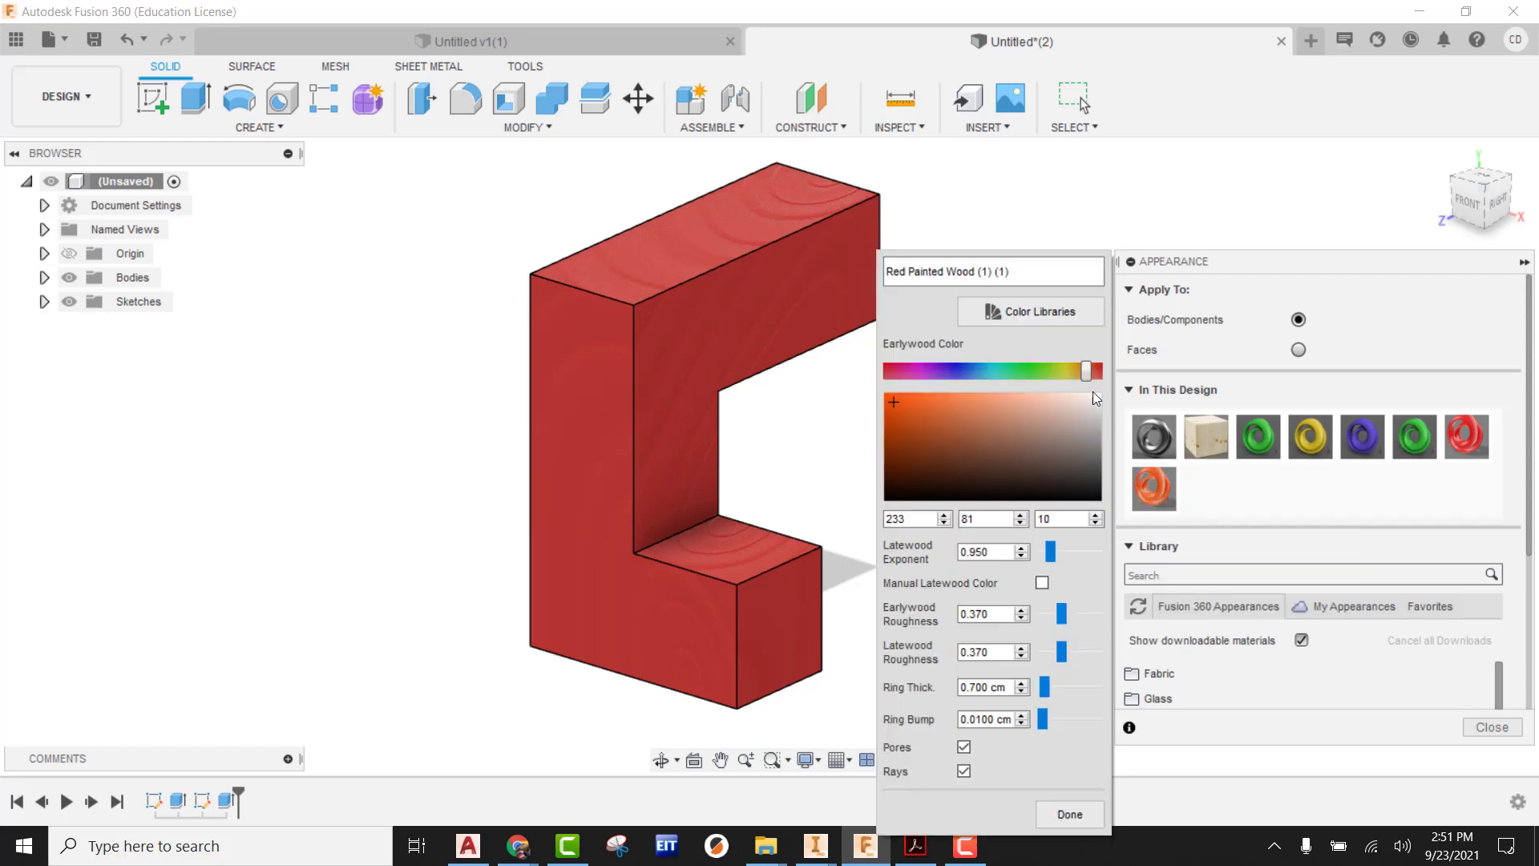
pyautogui.click(905, 271)
pyautogui.press('BackSpace')
pyautogui.press('BackSpace')
pyautogui.press('BackSpace')
pyautogui.write('Orang')
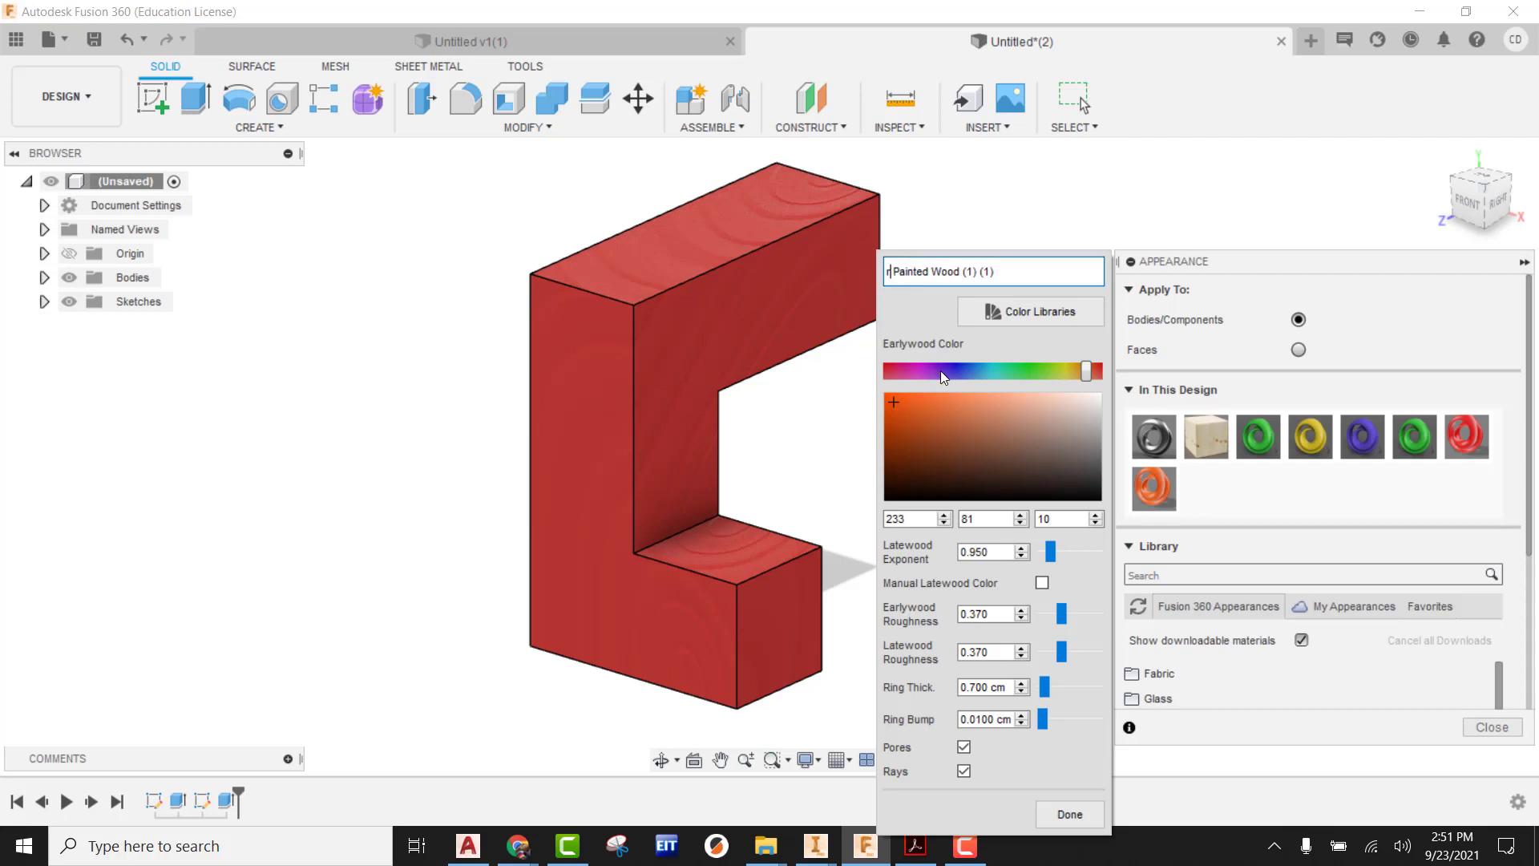
pyautogui.write('e')
# - Finish the orange appearance, duplicate it, and rename the copy 'Blue Painted Wood (1) (1) (1)'
pyautogui.click(1075, 811)
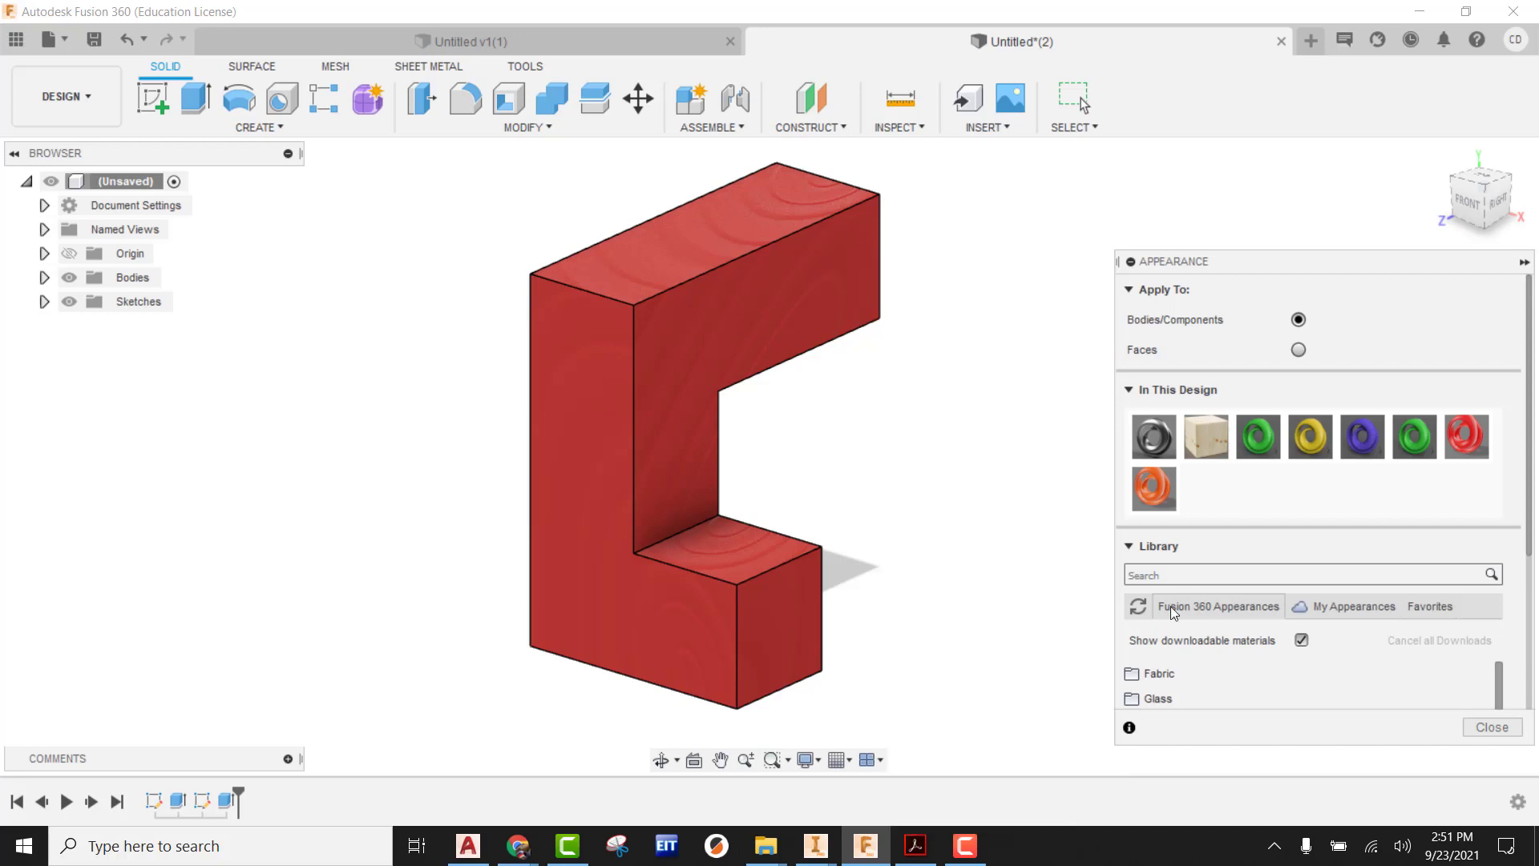
pyautogui.rightClick(1162, 486)
pyautogui.click(1205, 521)
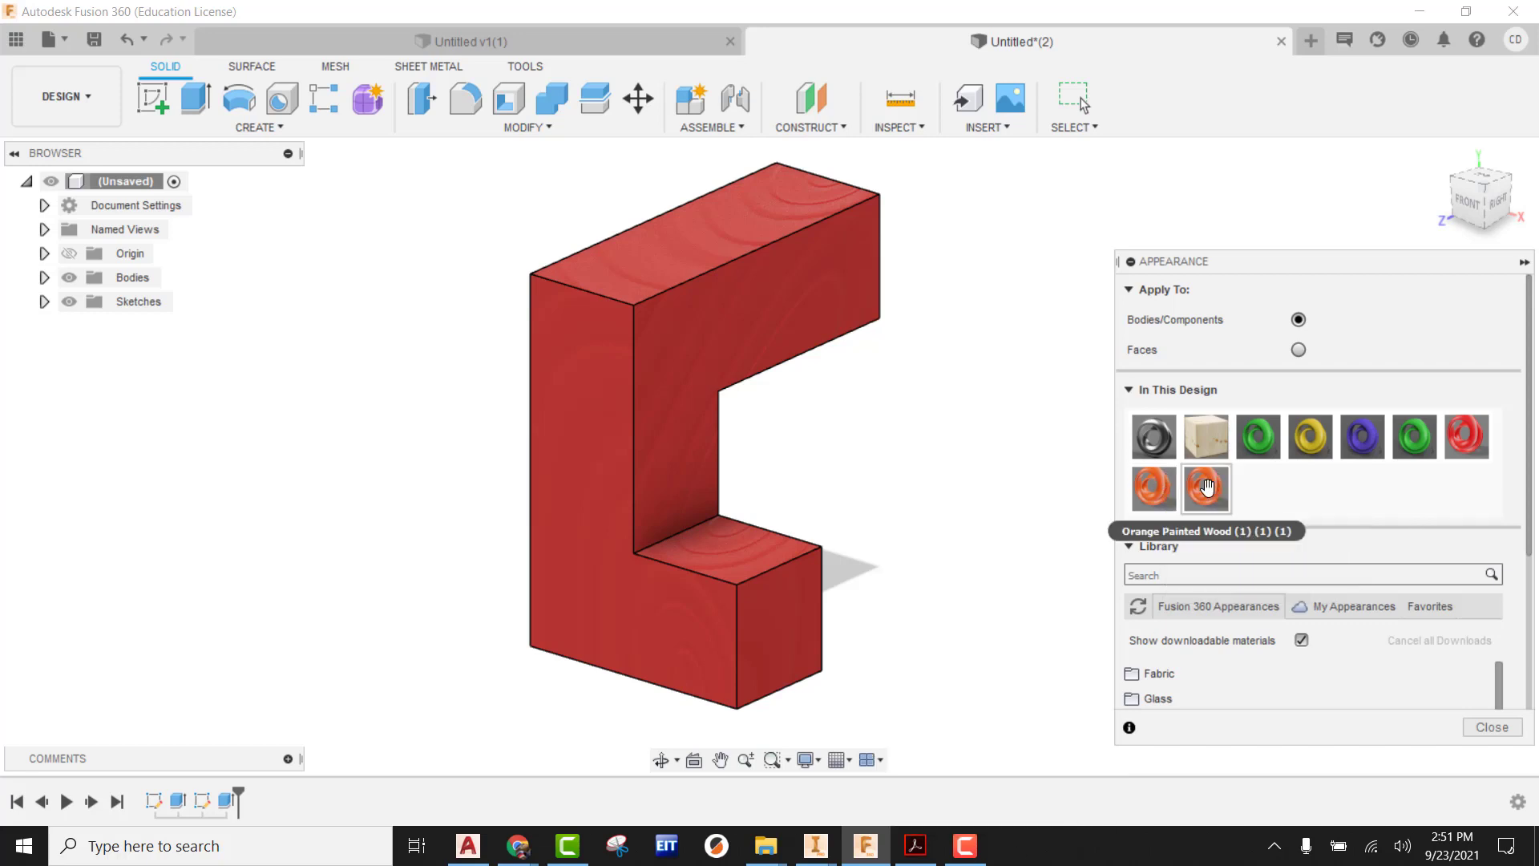
pyautogui.rightClick(1208, 489)
pyautogui.click(1245, 503)
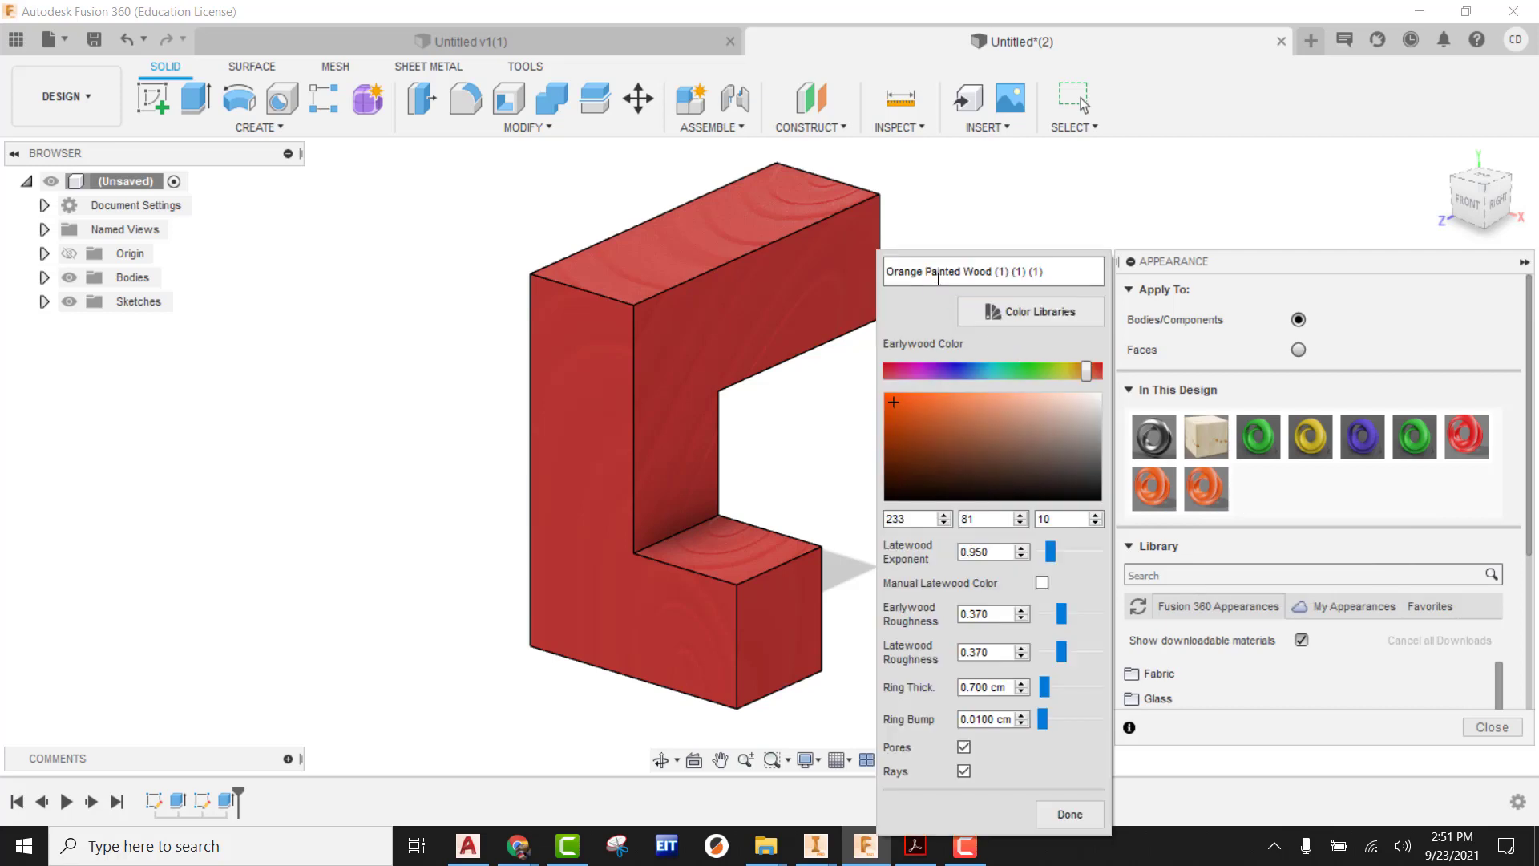
pyautogui.press('BackSpace')
pyautogui.press('BackSpace')
pyautogui.press('BackSpace')
pyautogui.press('BackSpace')
pyautogui.press('BackSpace')
pyautogui.press('BackSpace')
pyautogui.press('BackSpace')
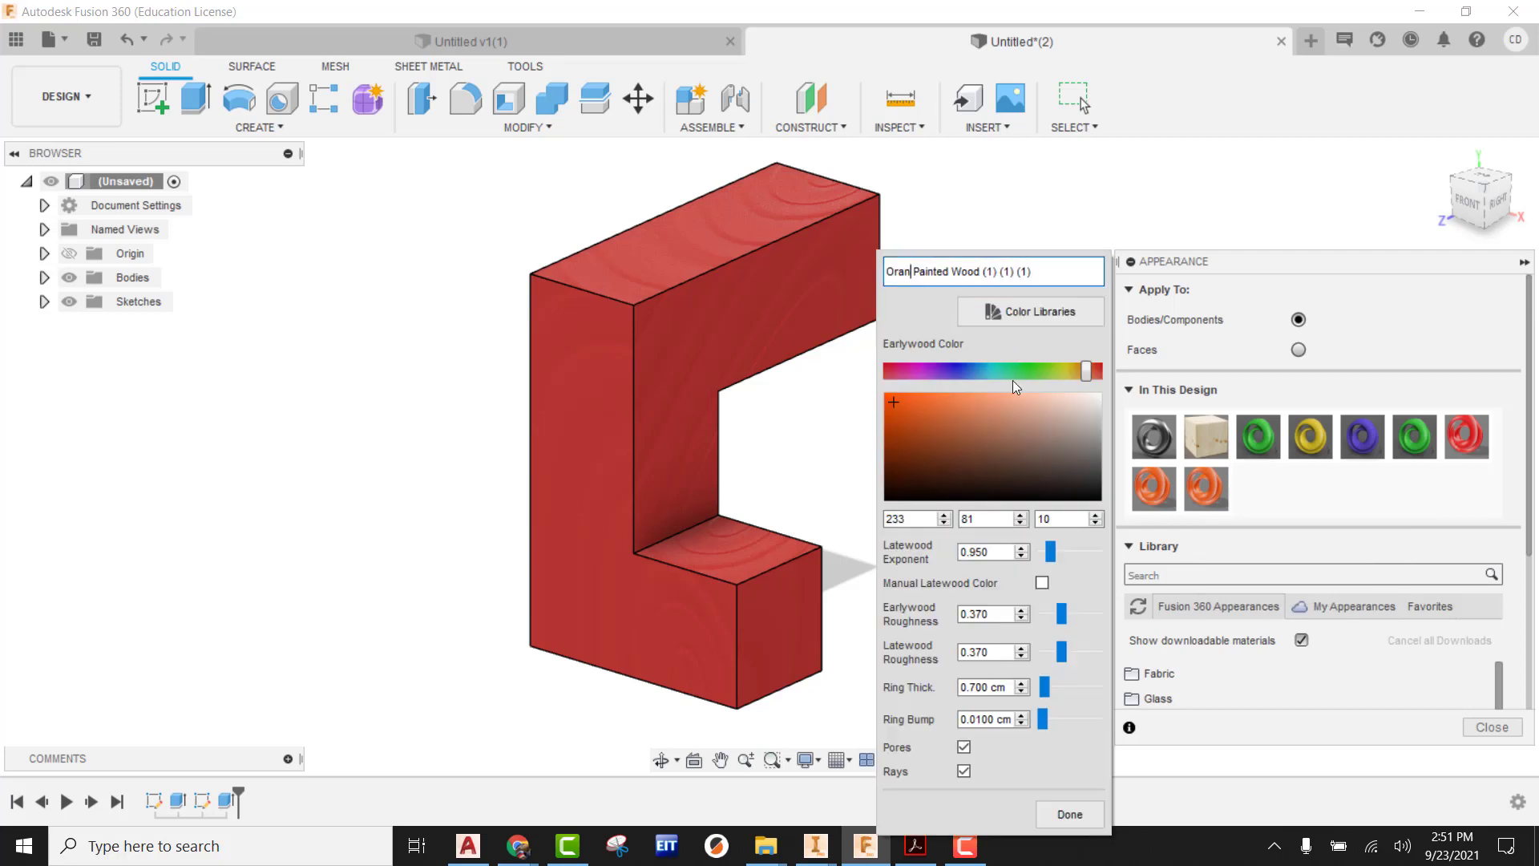
pyautogui.write('Blue')
# - Set the blue copy's earlywood colour to blue (10, 43, 233)
pyautogui.moveTo(966, 371)
pyautogui.mouseDown()
pyautogui.moveTo(1038, 370)
pyautogui.moveTo(963, 370)
pyautogui.mouseUp()
pyautogui.click(910, 415)
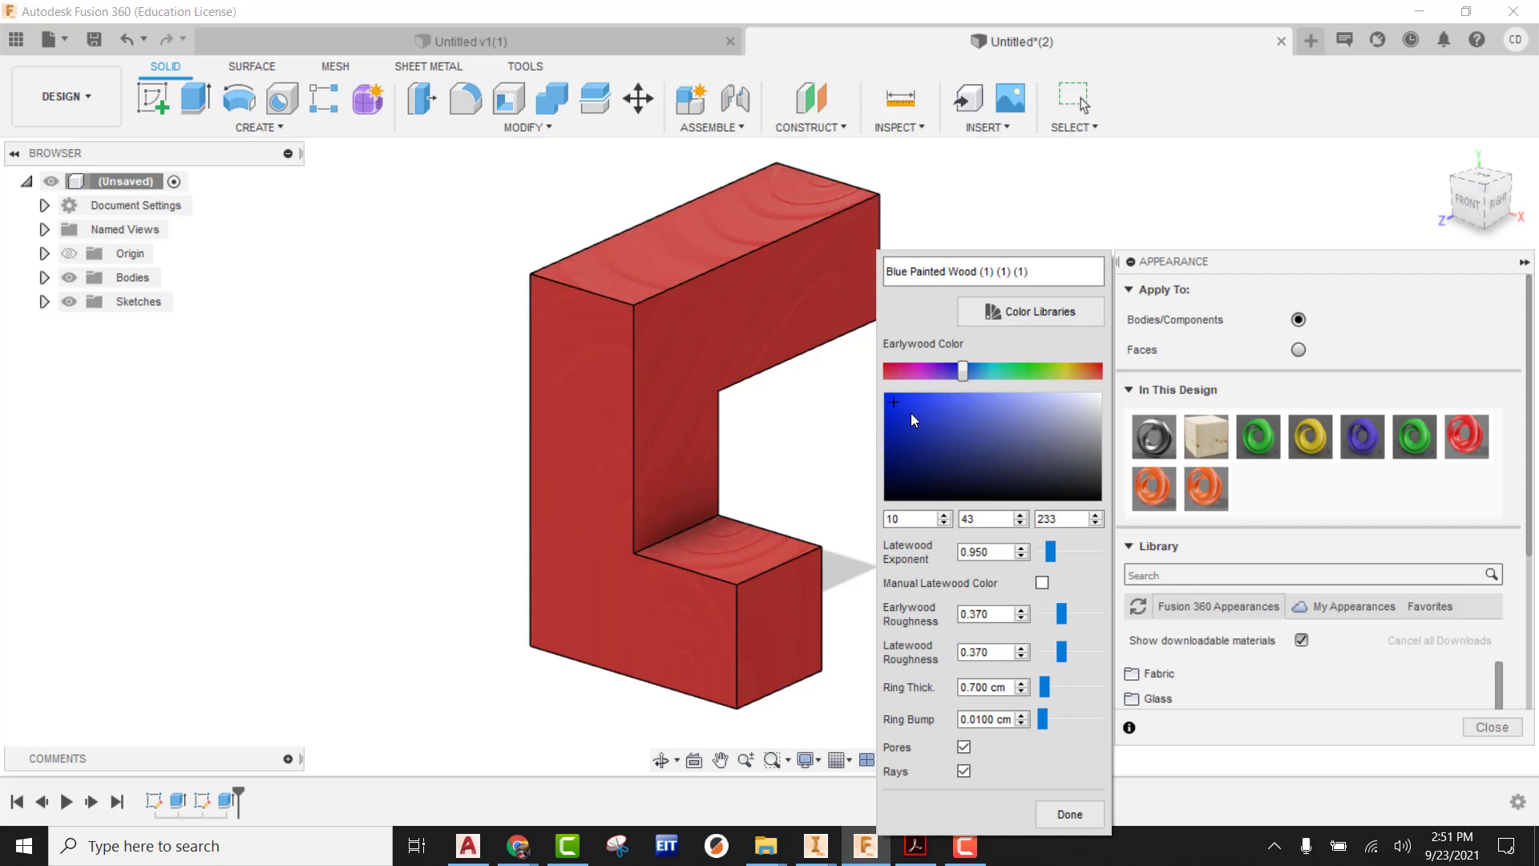
pyautogui.click(1060, 811)
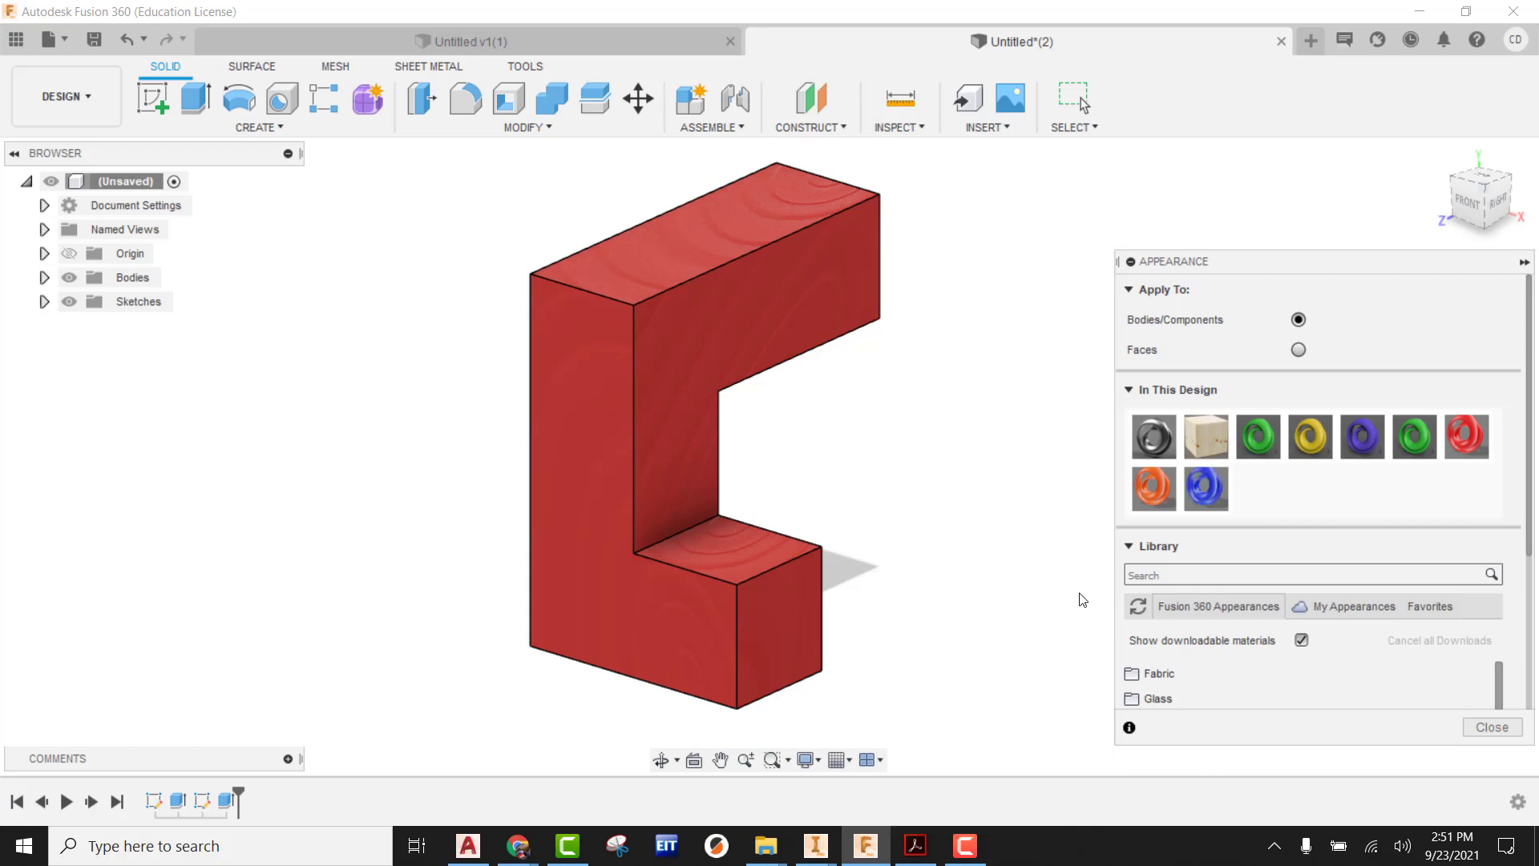
# - Add the Green, Red, Orange and Blue Painted Wood appearances to favorites
pyautogui.rightClick(1416, 438)
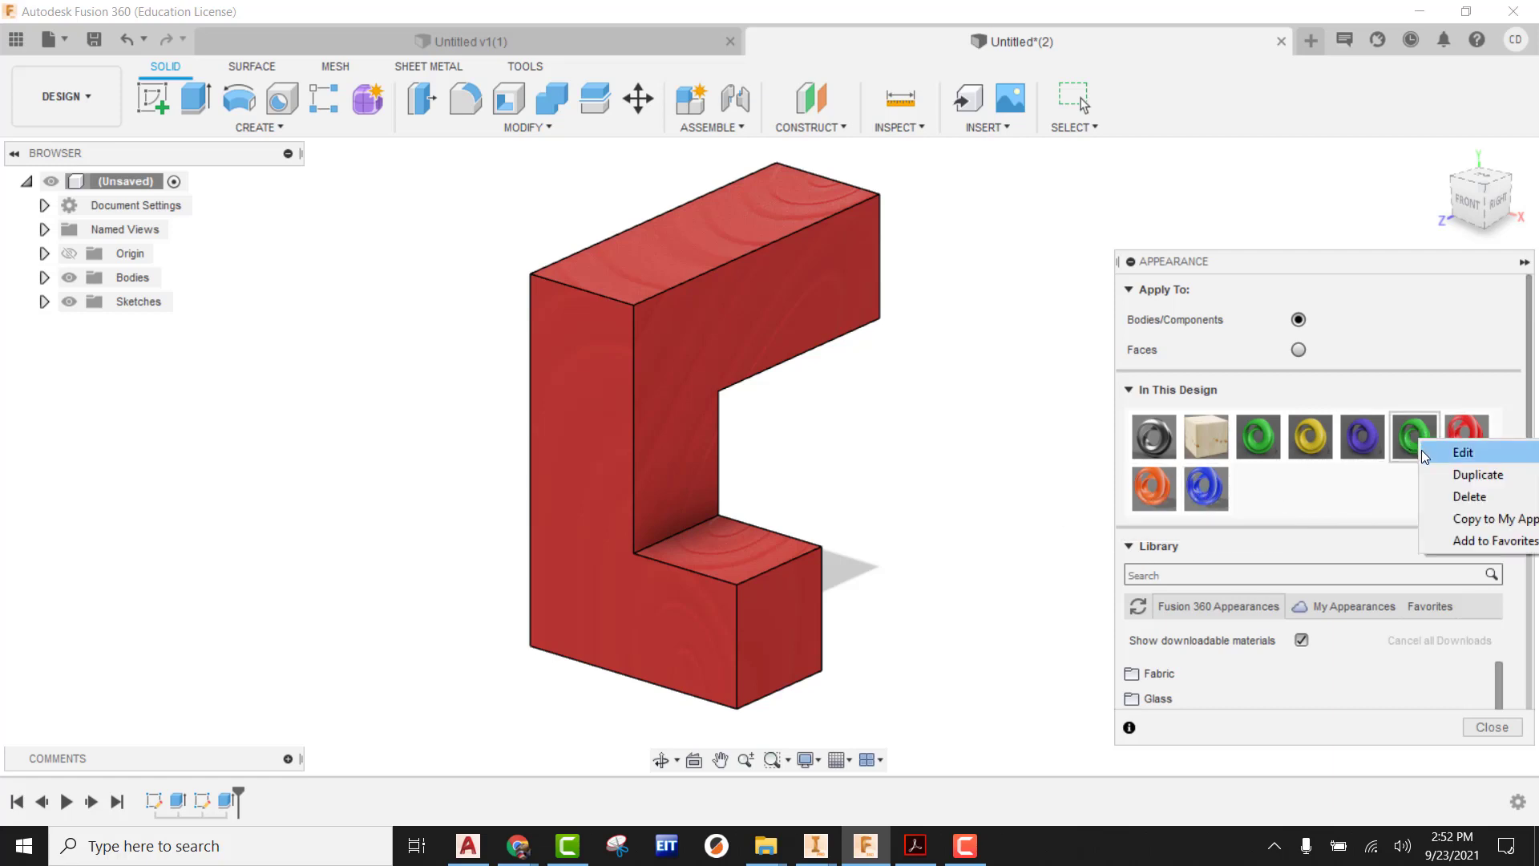
pyautogui.click(1462, 541)
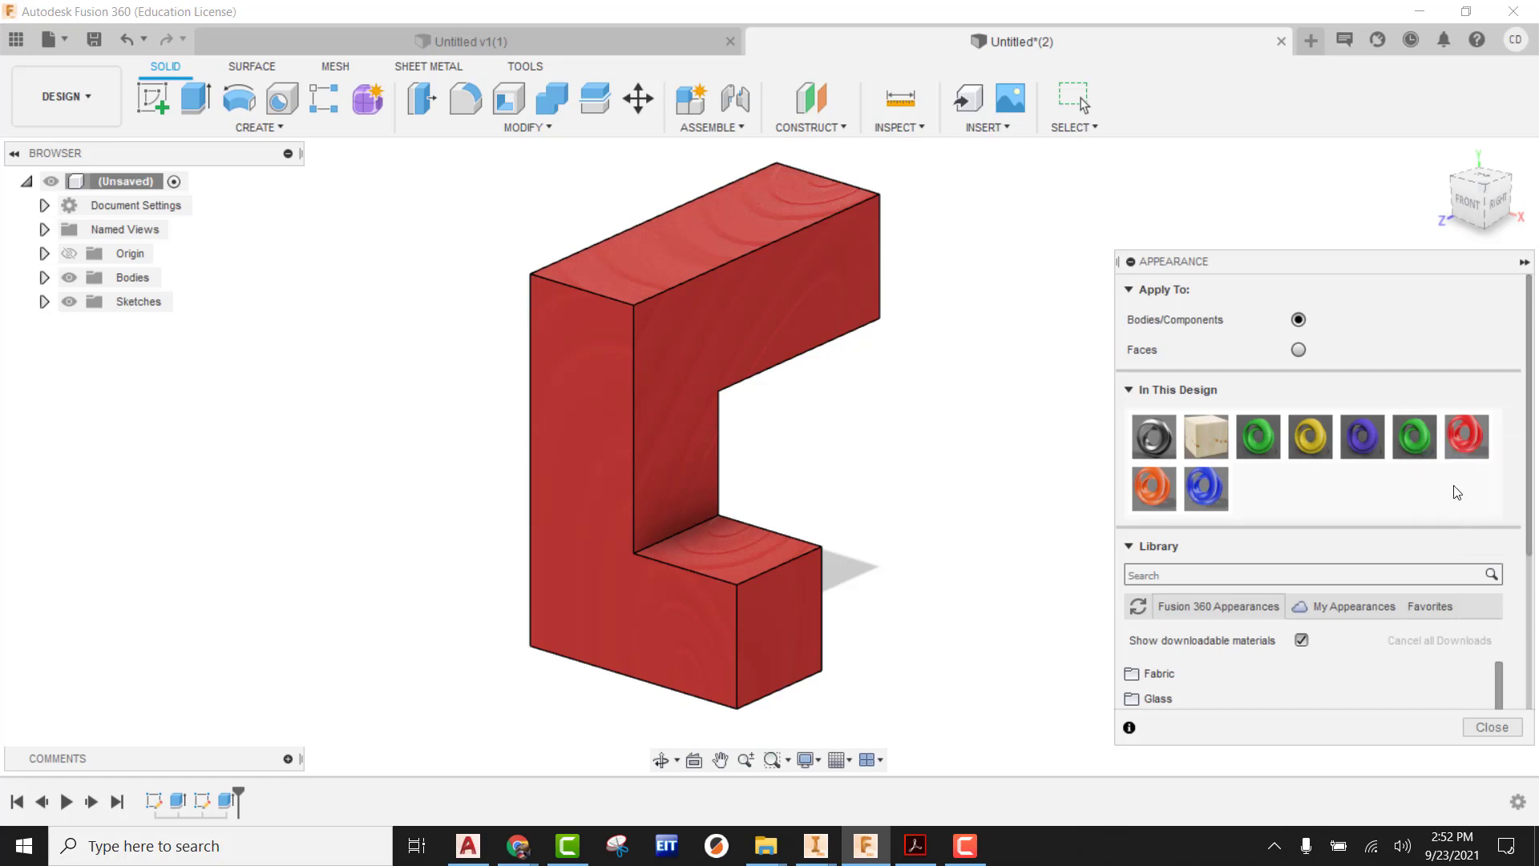
pyautogui.rightClick(1460, 438)
pyautogui.click(1507, 561)
pyautogui.rightClick(1166, 491)
pyautogui.click(1204, 583)
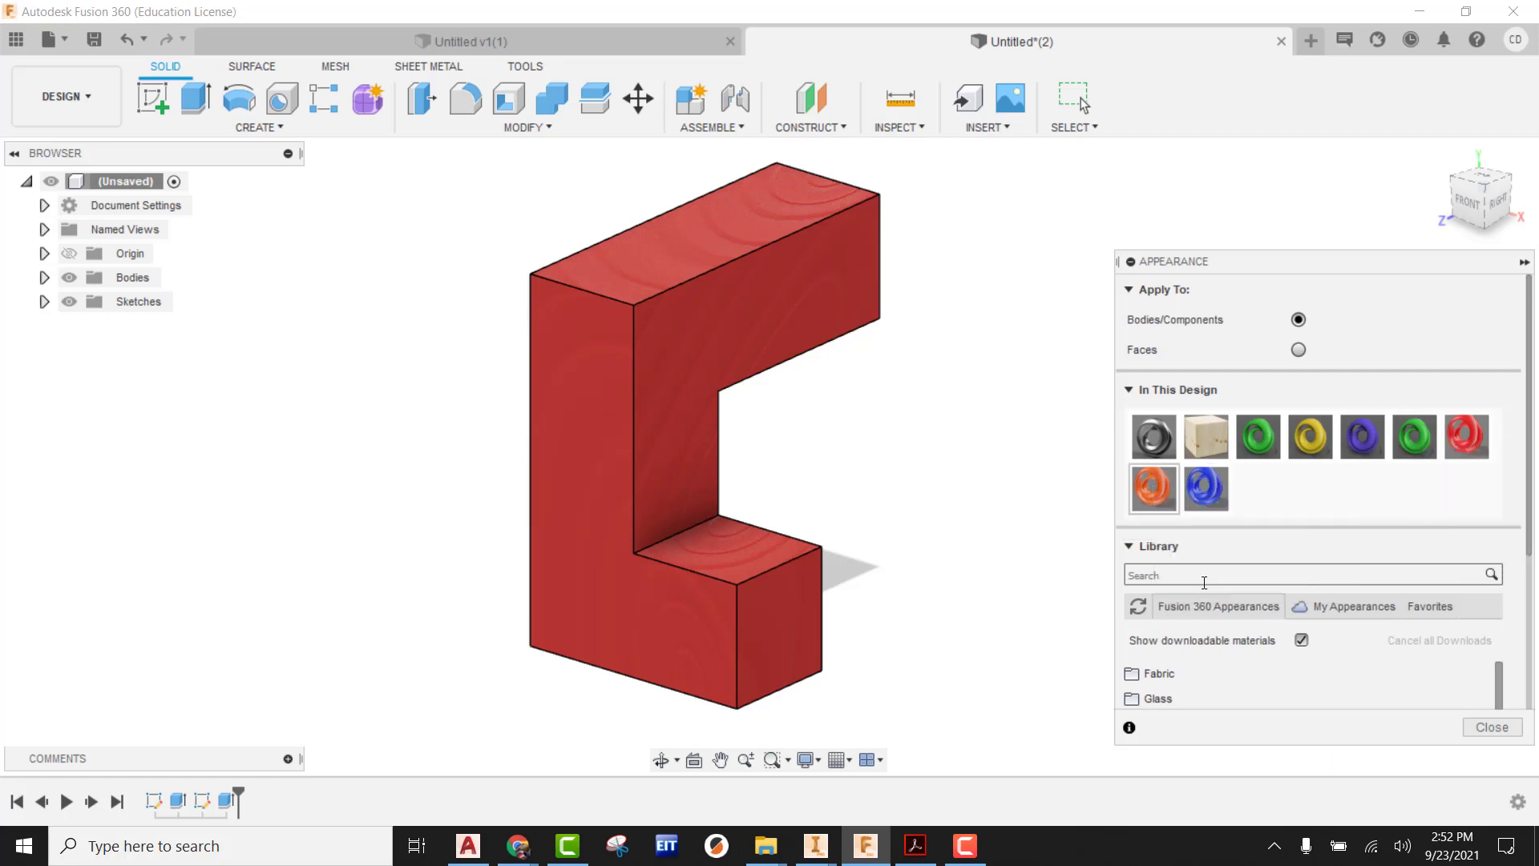
pyautogui.rightClick(1206, 489)
pyautogui.click(1283, 603)
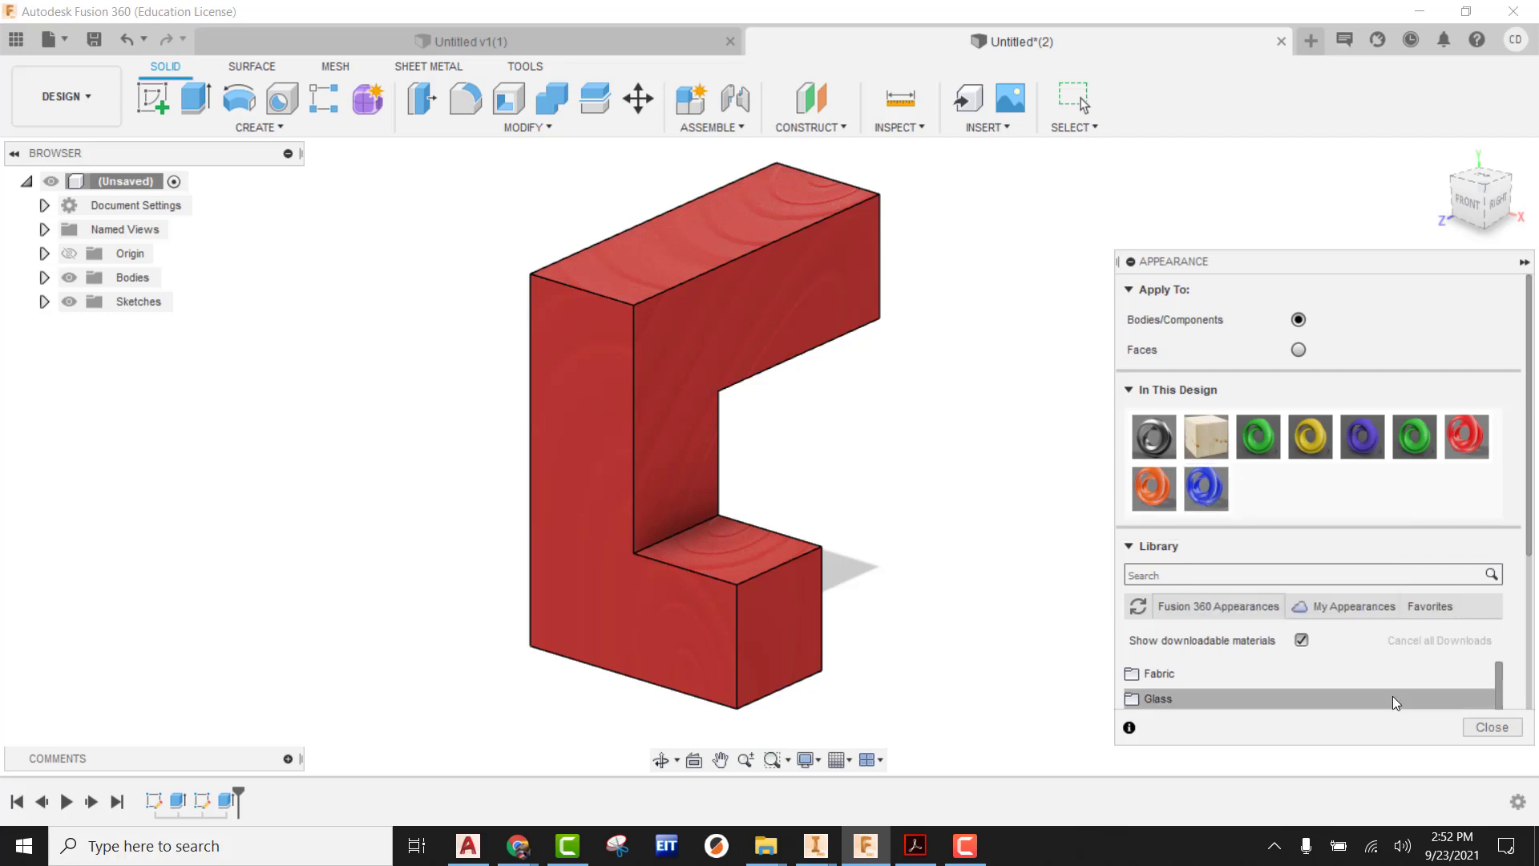
# - Close the Appearance panel and save the design as Untitled
pyautogui.click(1489, 727)
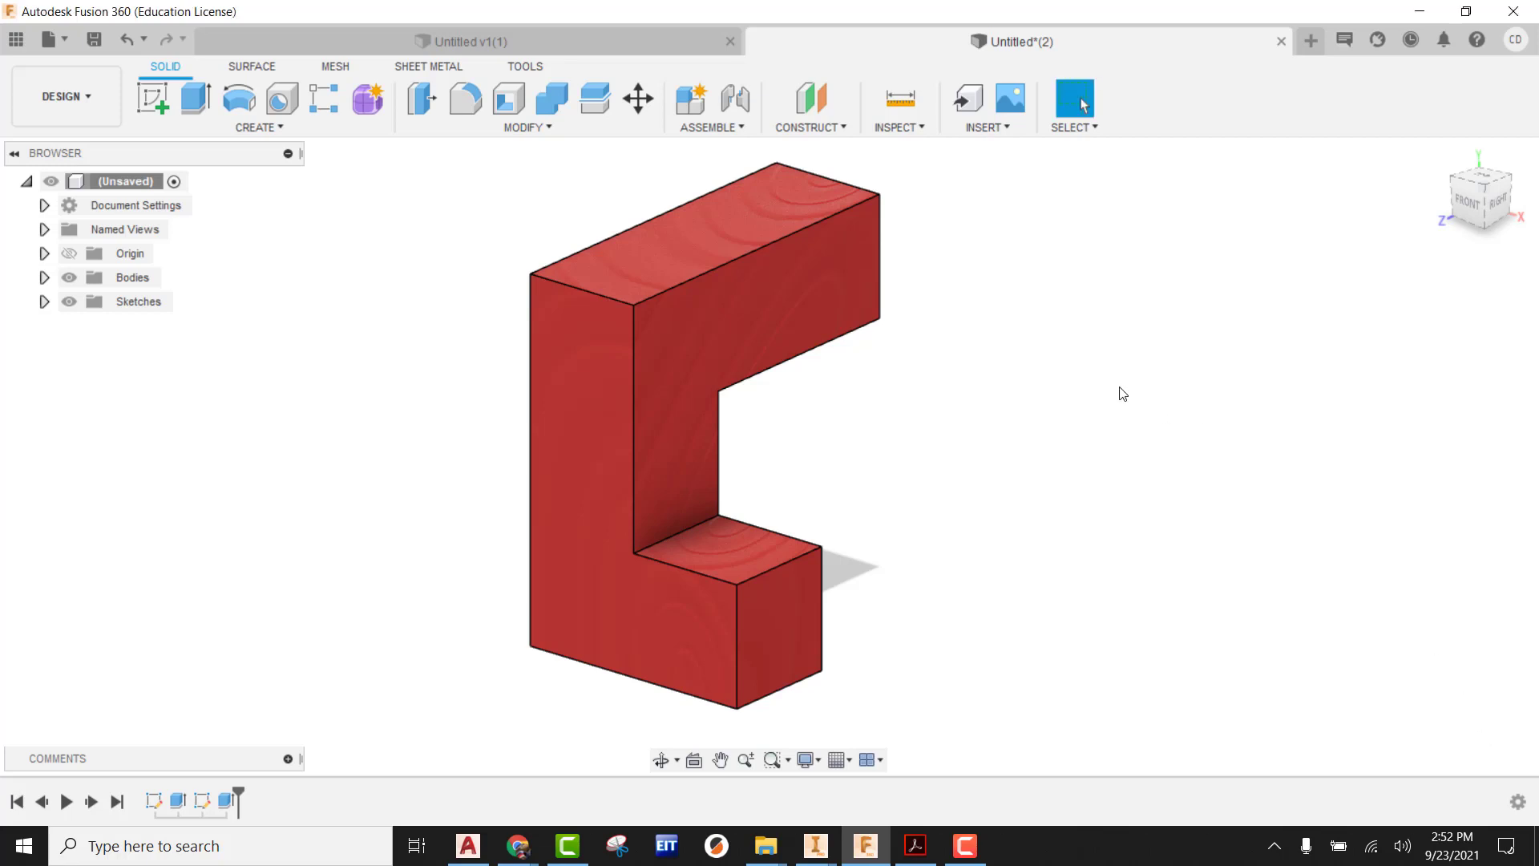
pyautogui.click(92, 40)
pyautogui.click(1071, 426)
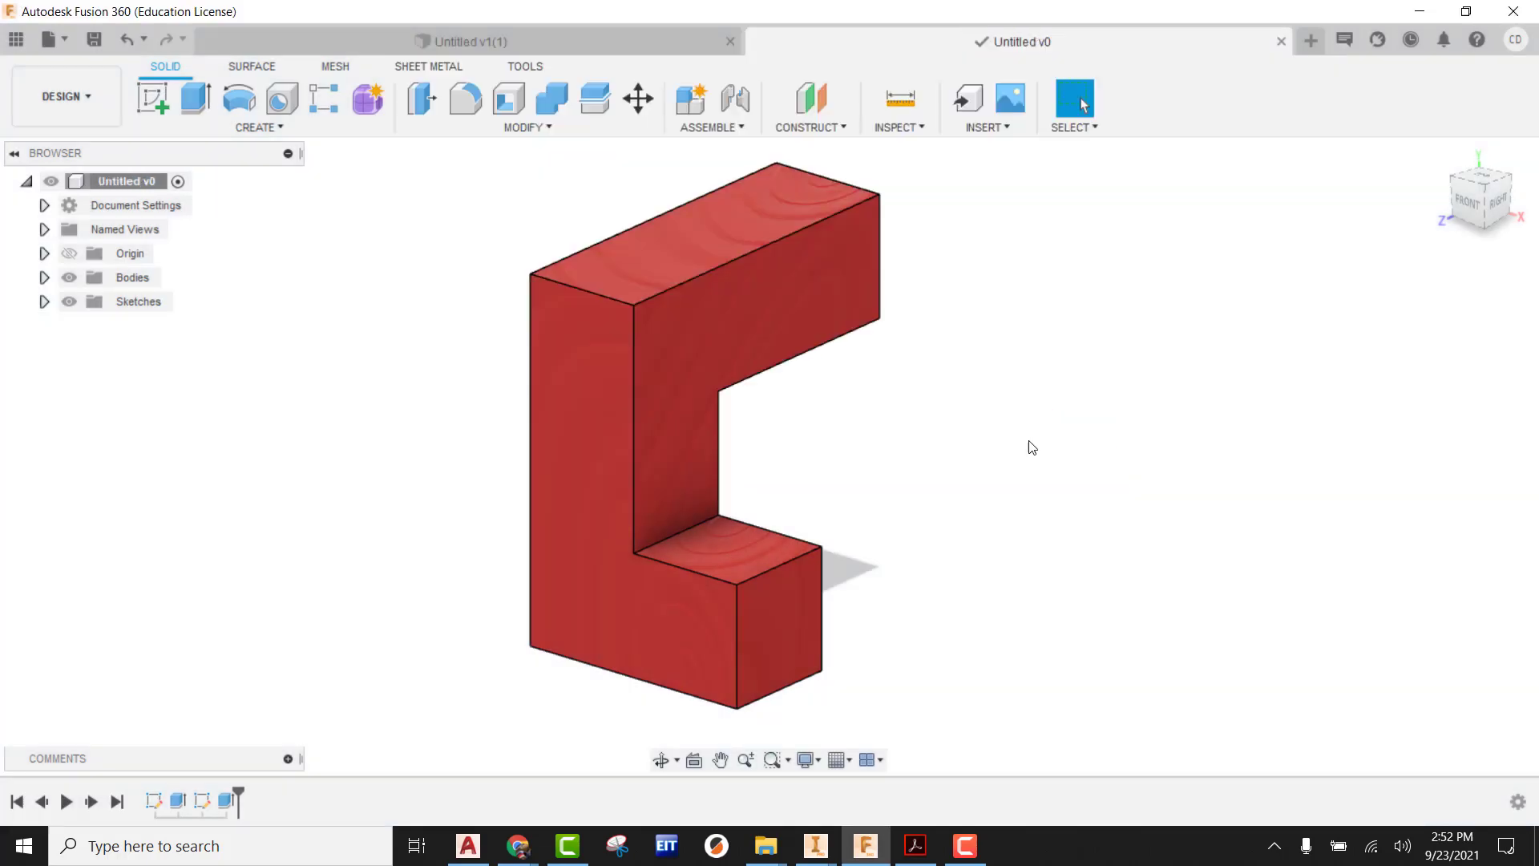
# - In a new design, sketch a rectangle from the origin on the front plane
pyautogui.click(1312, 41)
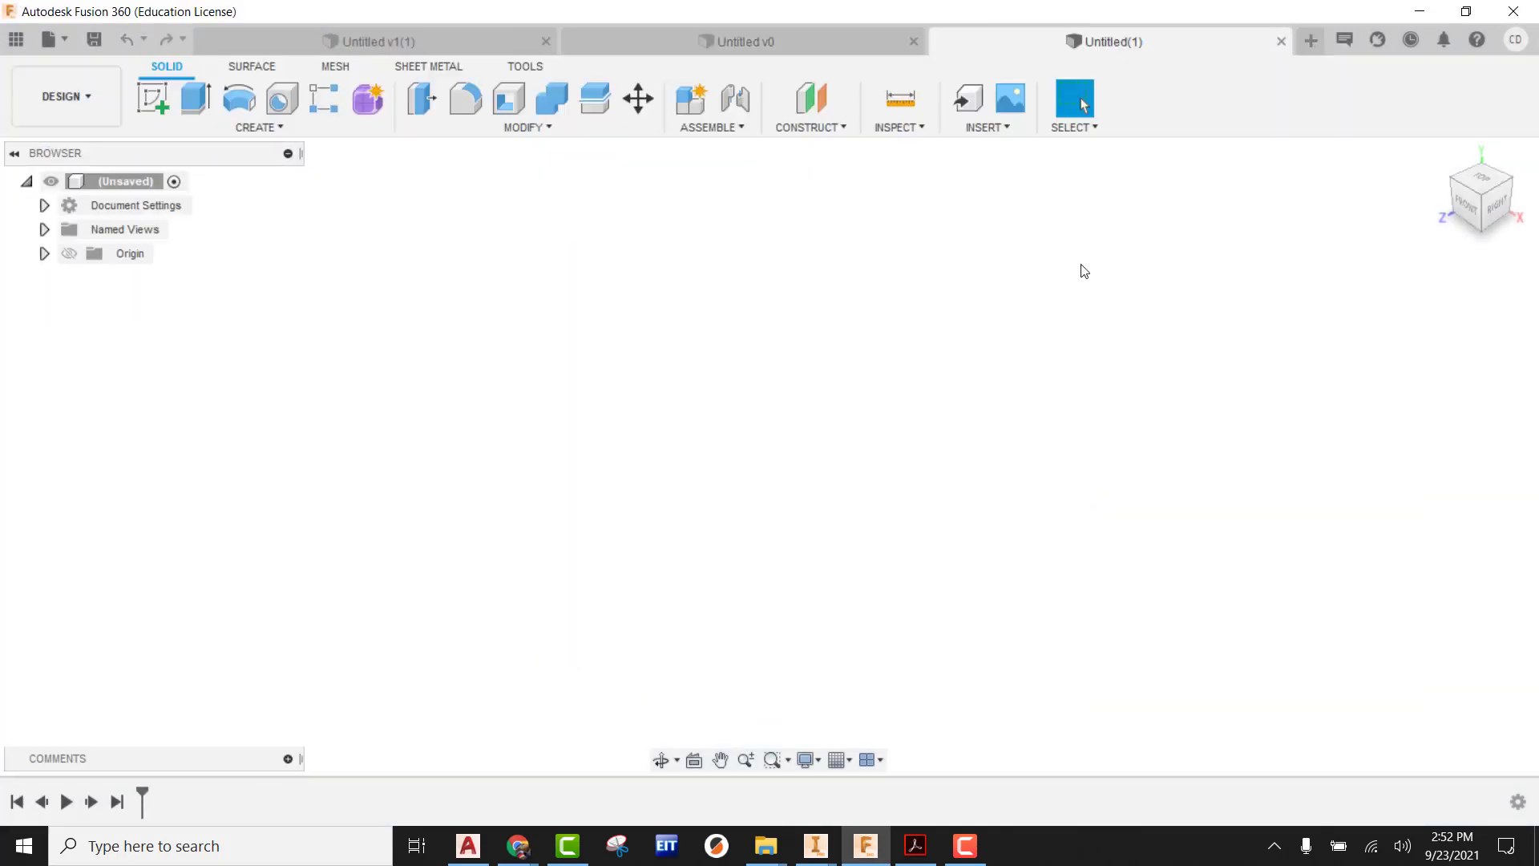
pyautogui.click(153, 99)
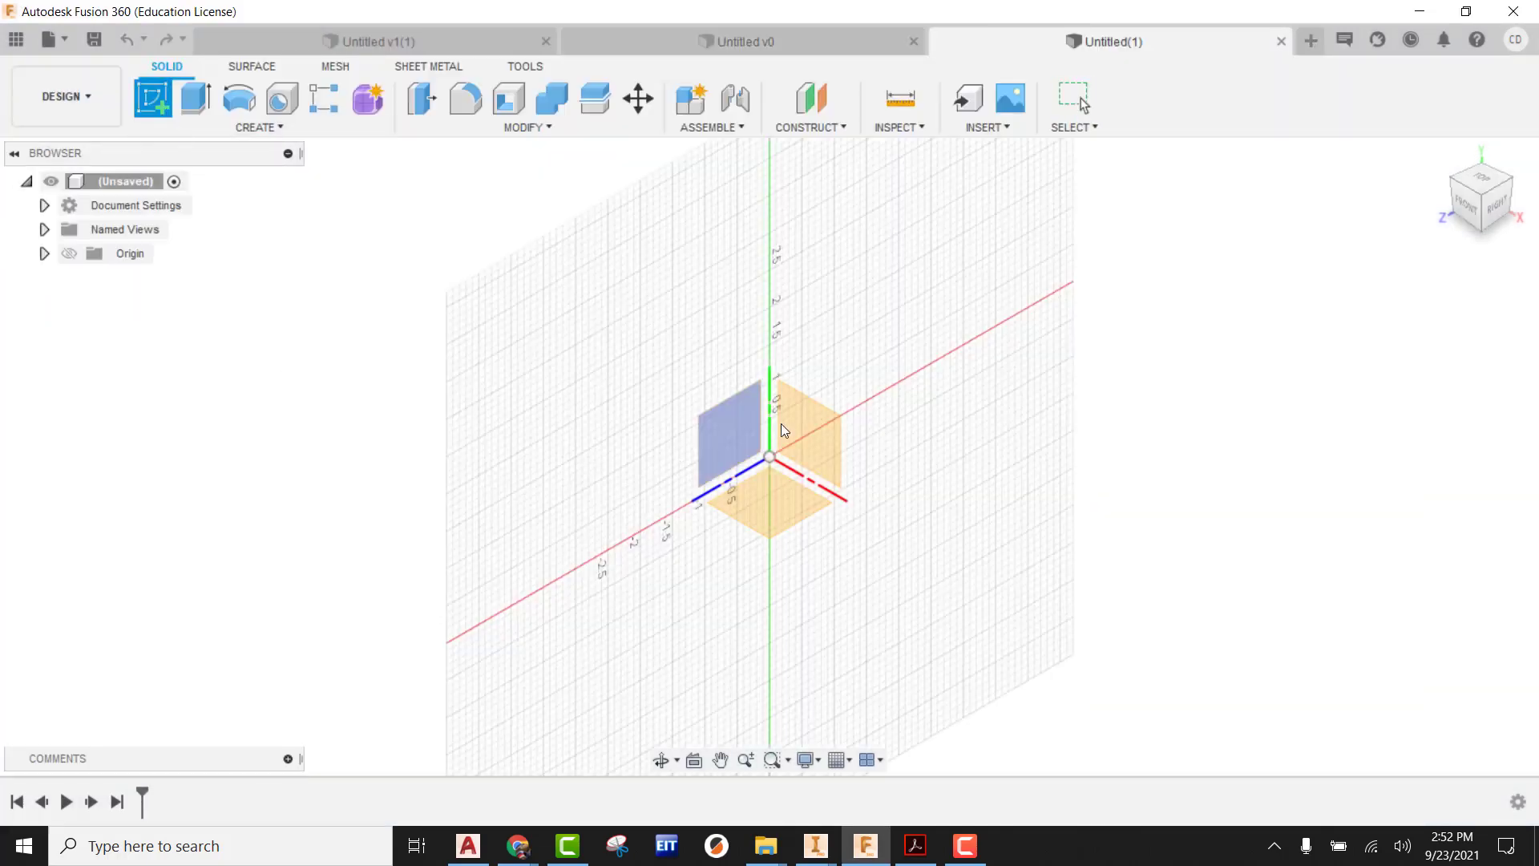
pyautogui.click(804, 418)
pyautogui.press('r')
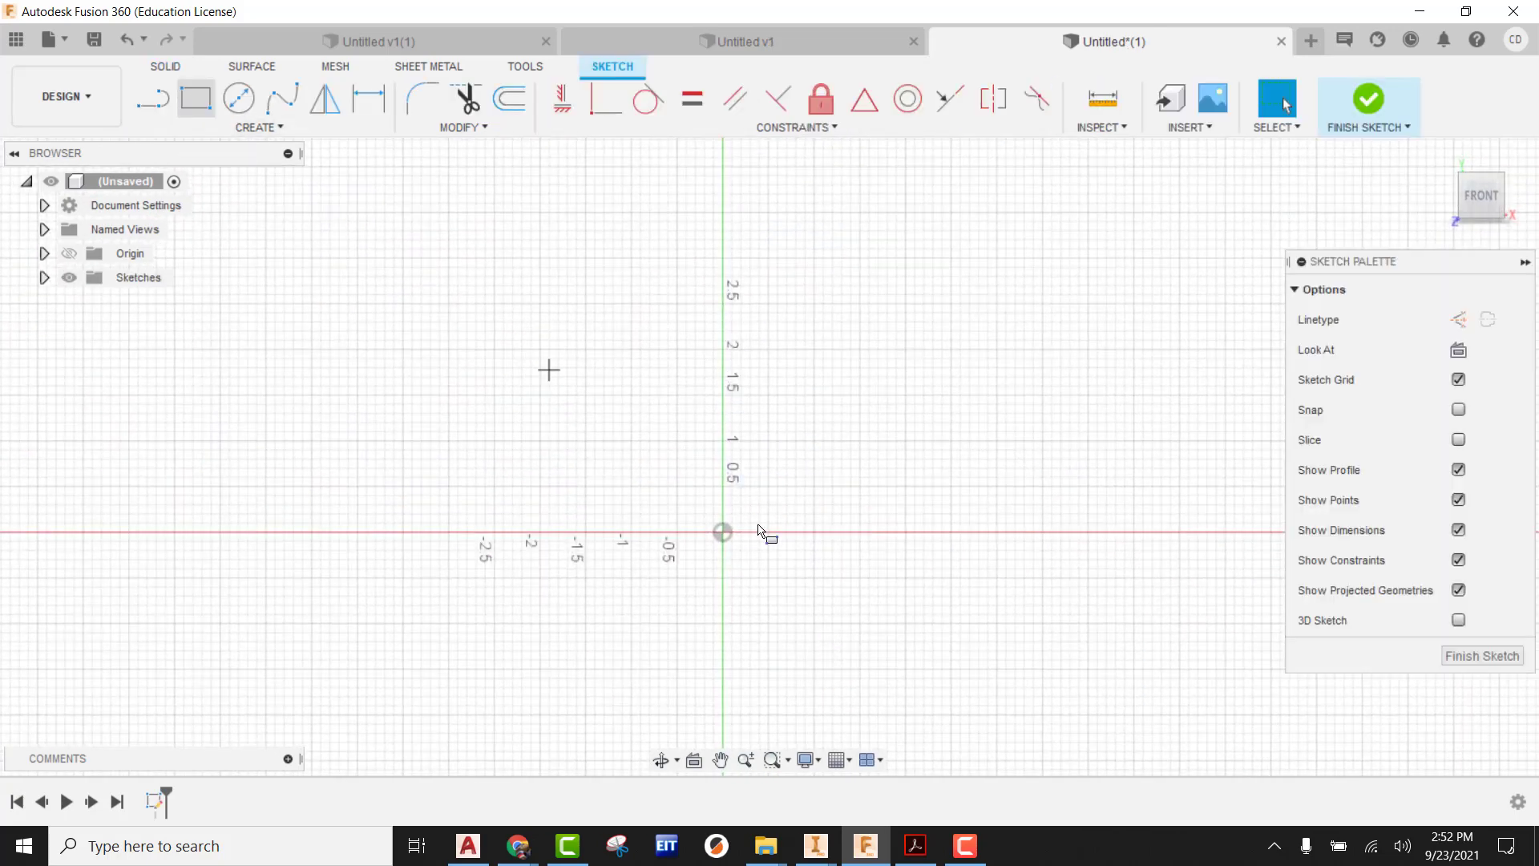
pyautogui.click(732, 529)
pyautogui.click(945, 295)
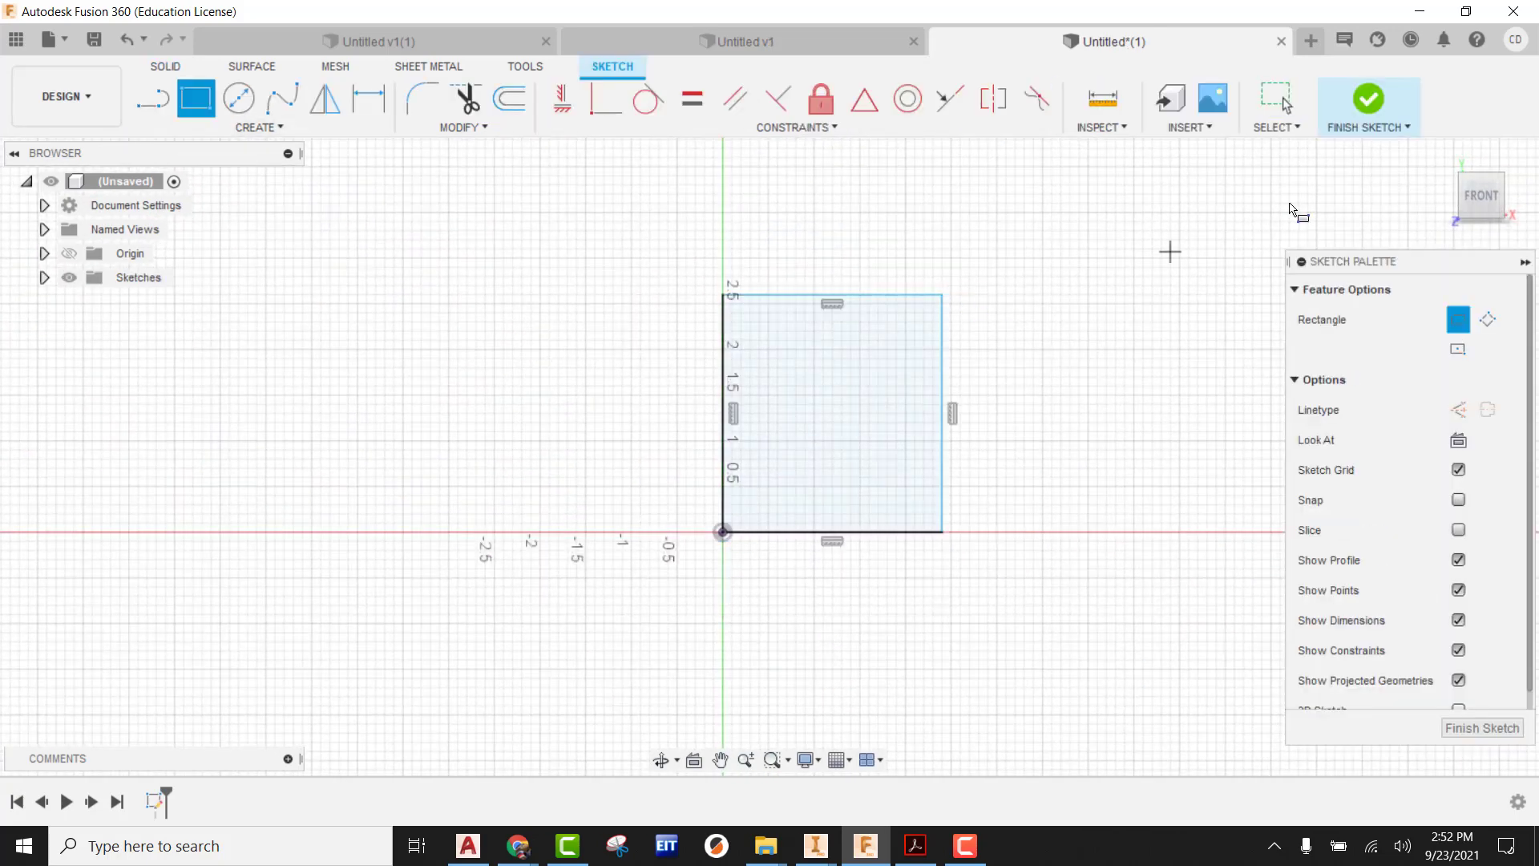
pyautogui.click(1367, 100)
# - Extrude the rectangle 5.70 in into a box
pyautogui.click(204, 101)
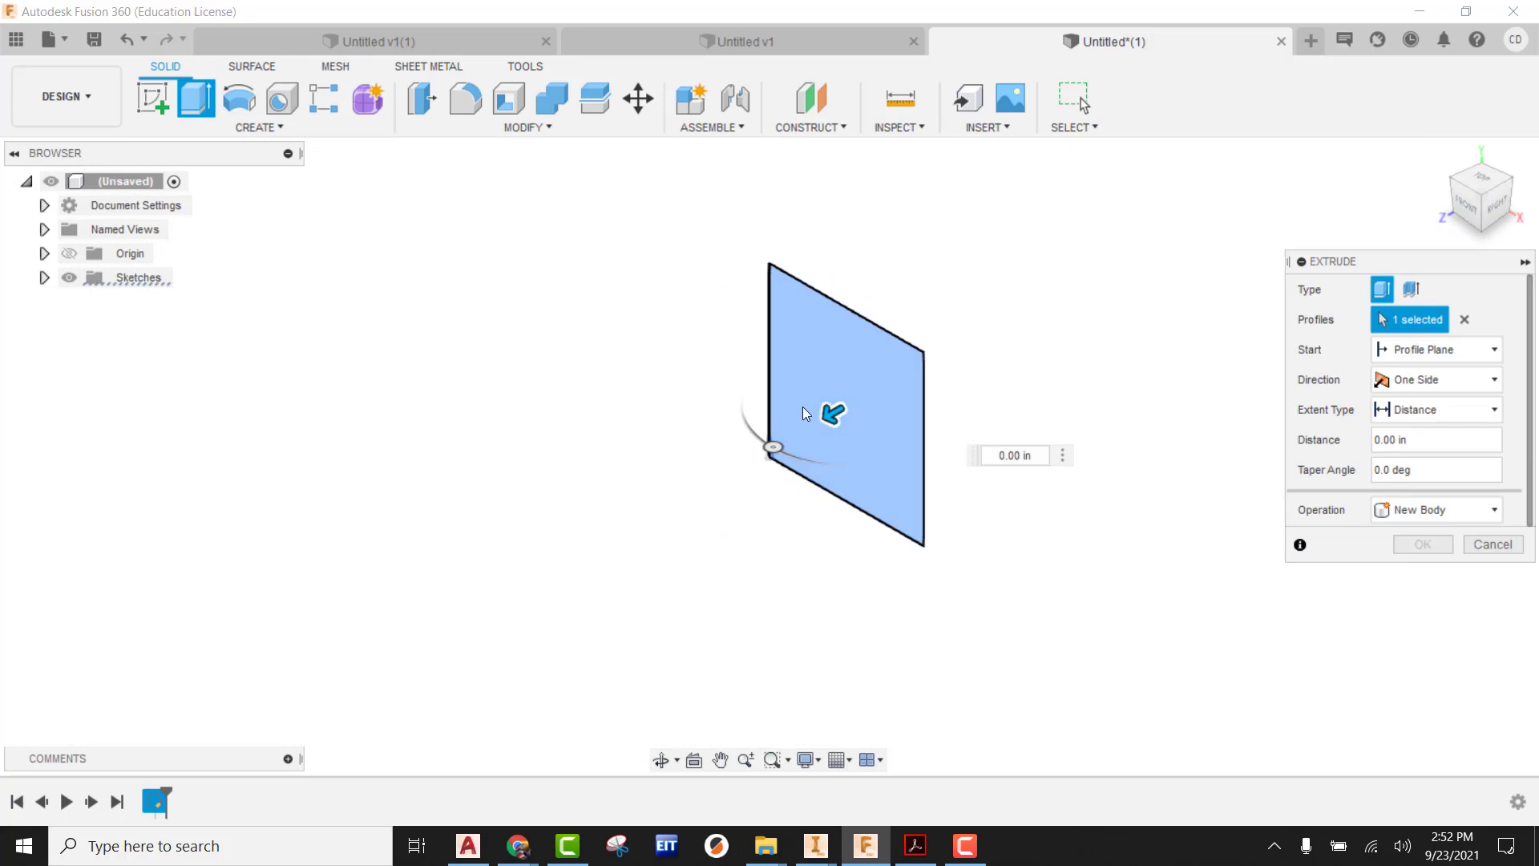
pyautogui.moveTo(814, 413); pyautogui.dragTo(755, 595)
pyautogui.click(1423, 548)
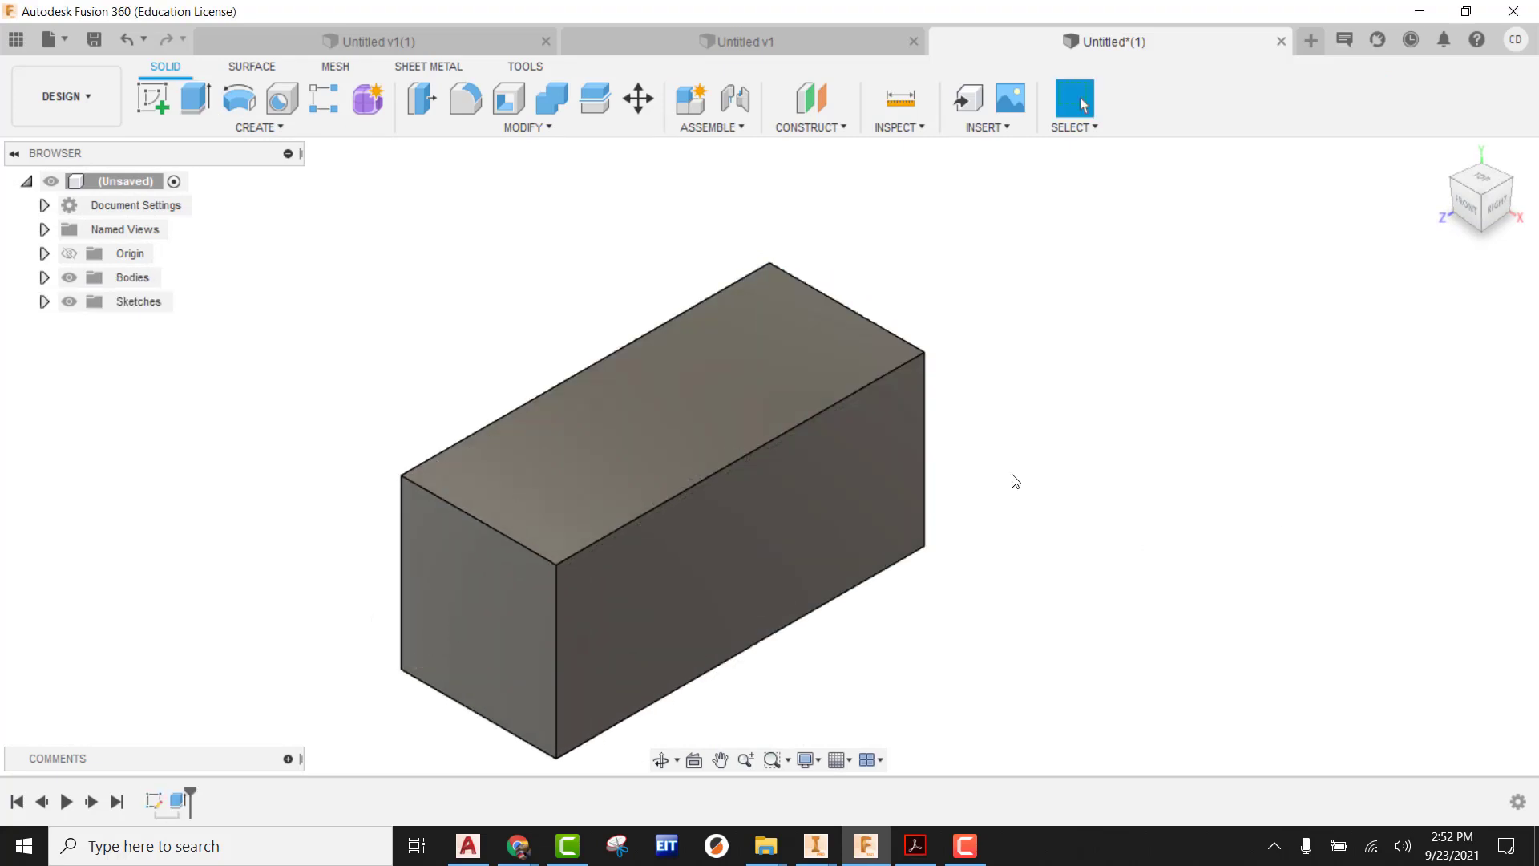
pyautogui.scroll(-3, 941, 508)
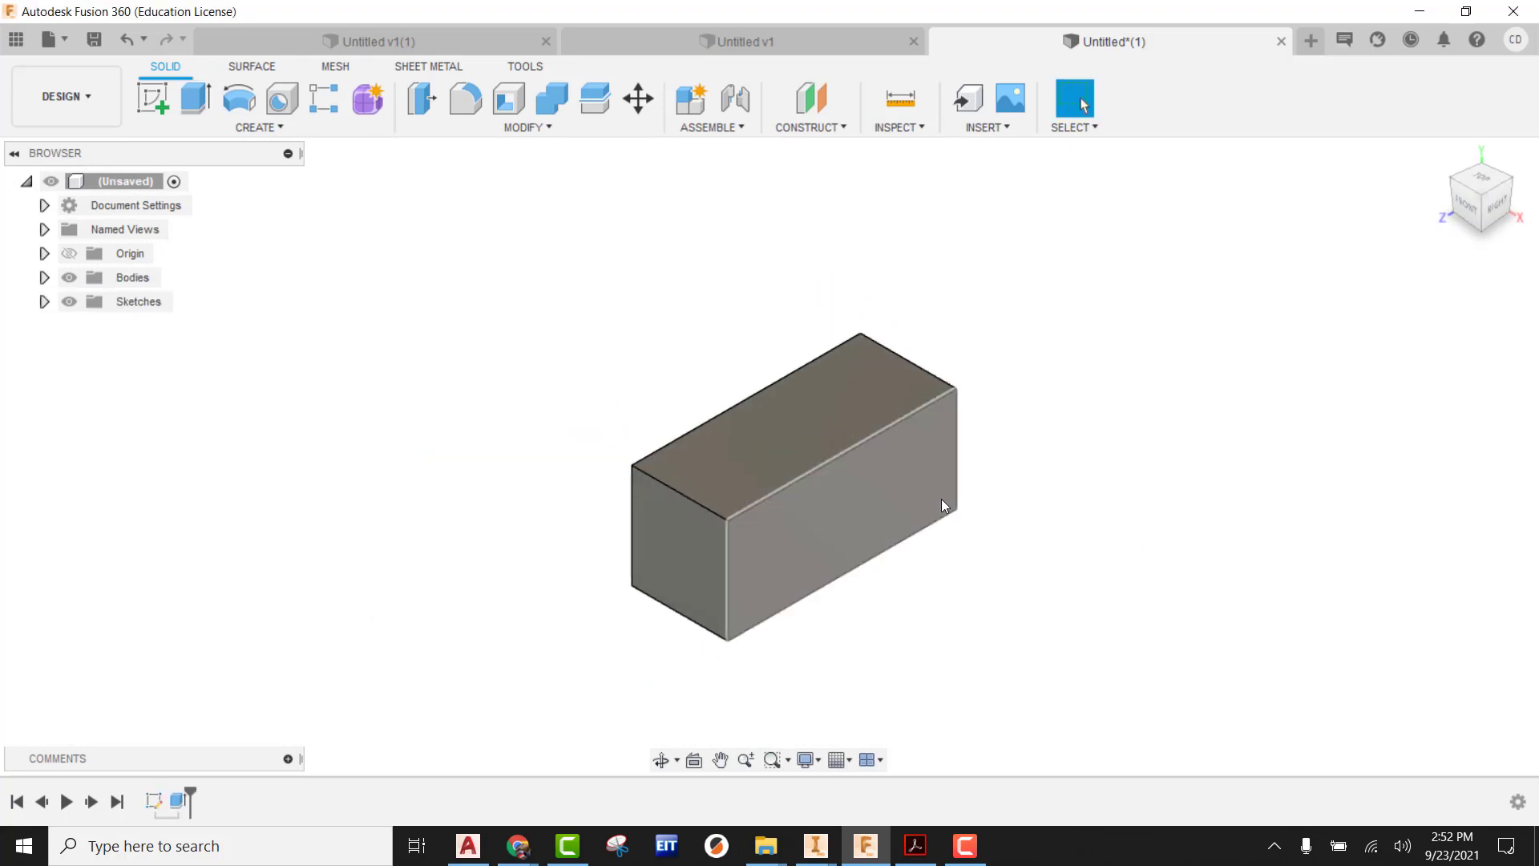
# - Open the root component's Appearance dialog on the Favorites tab
pyautogui.rightClick(109, 190)
pyautogui.click(163, 329)
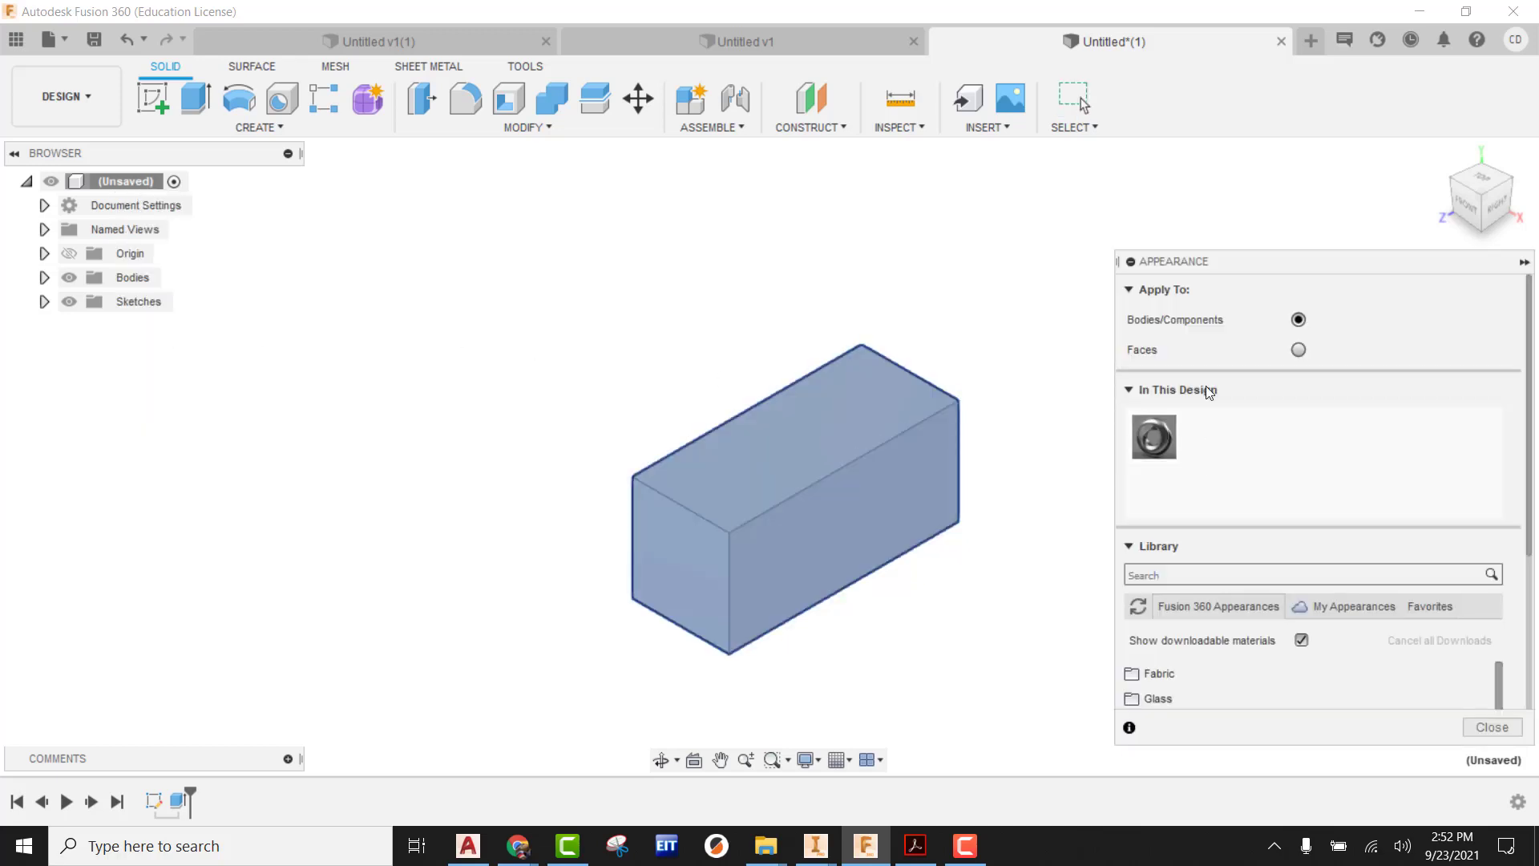
pyautogui.scroll(-5, 1204, 529)
pyautogui.scroll(5, 1207, 561)
pyautogui.scroll(-2, 1190, 609)
pyautogui.click(1430, 487)
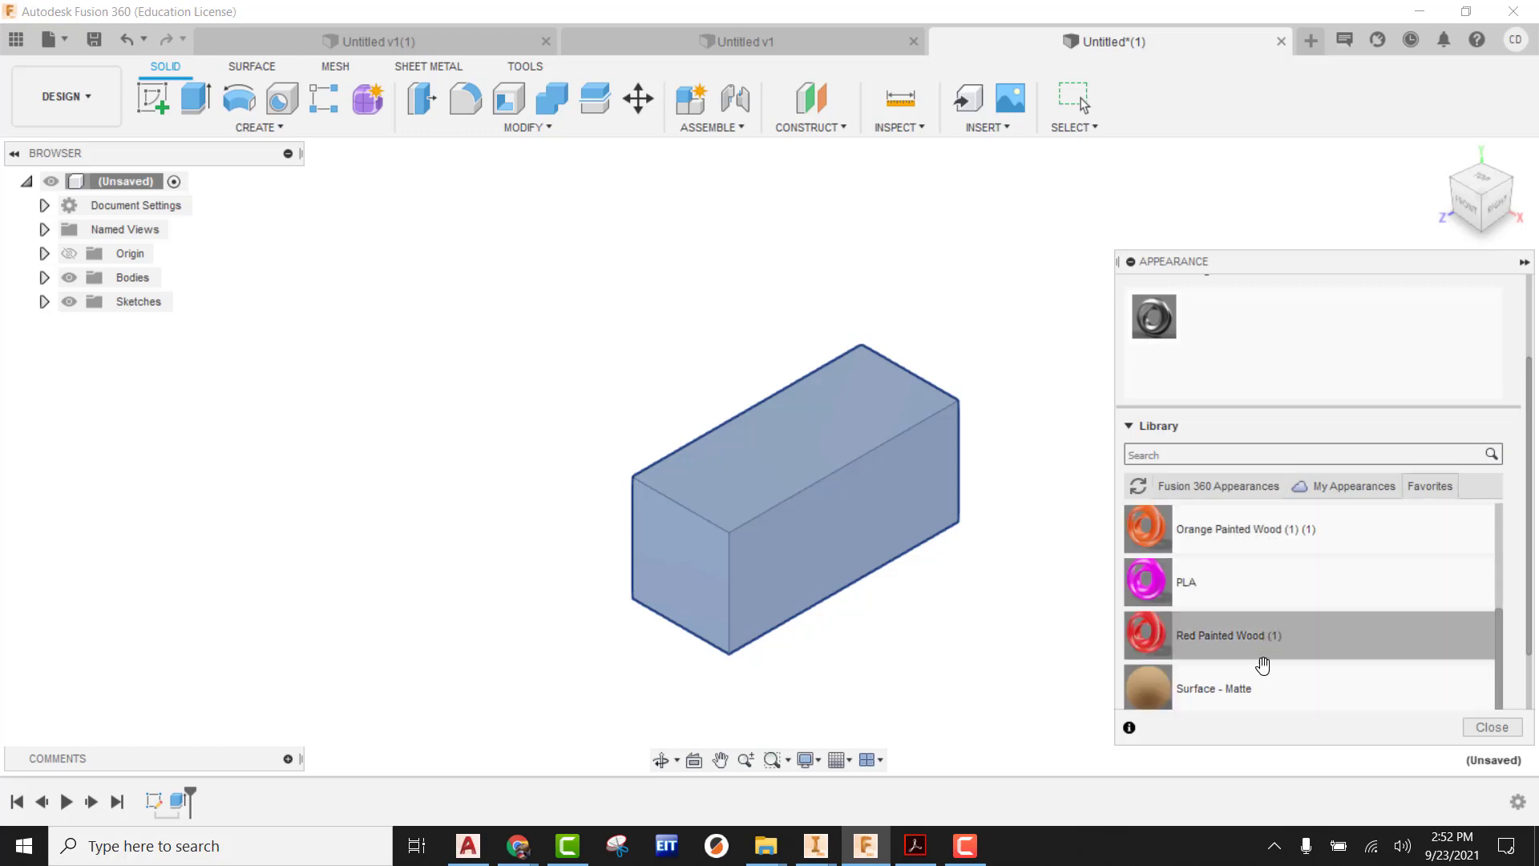
# - Apply Red, then Orange, then Blue Painted Wood to the box and close the panel
pyautogui.scroll(-2, 1264, 664)
pyautogui.moveTo(1227, 565); pyautogui.dragTo(847, 440)
pyautogui.moveTo(1283, 449)
pyautogui.mouseDown()
pyautogui.moveTo(896, 463)
pyautogui.moveTo(922, 472)
pyautogui.mouseUp()
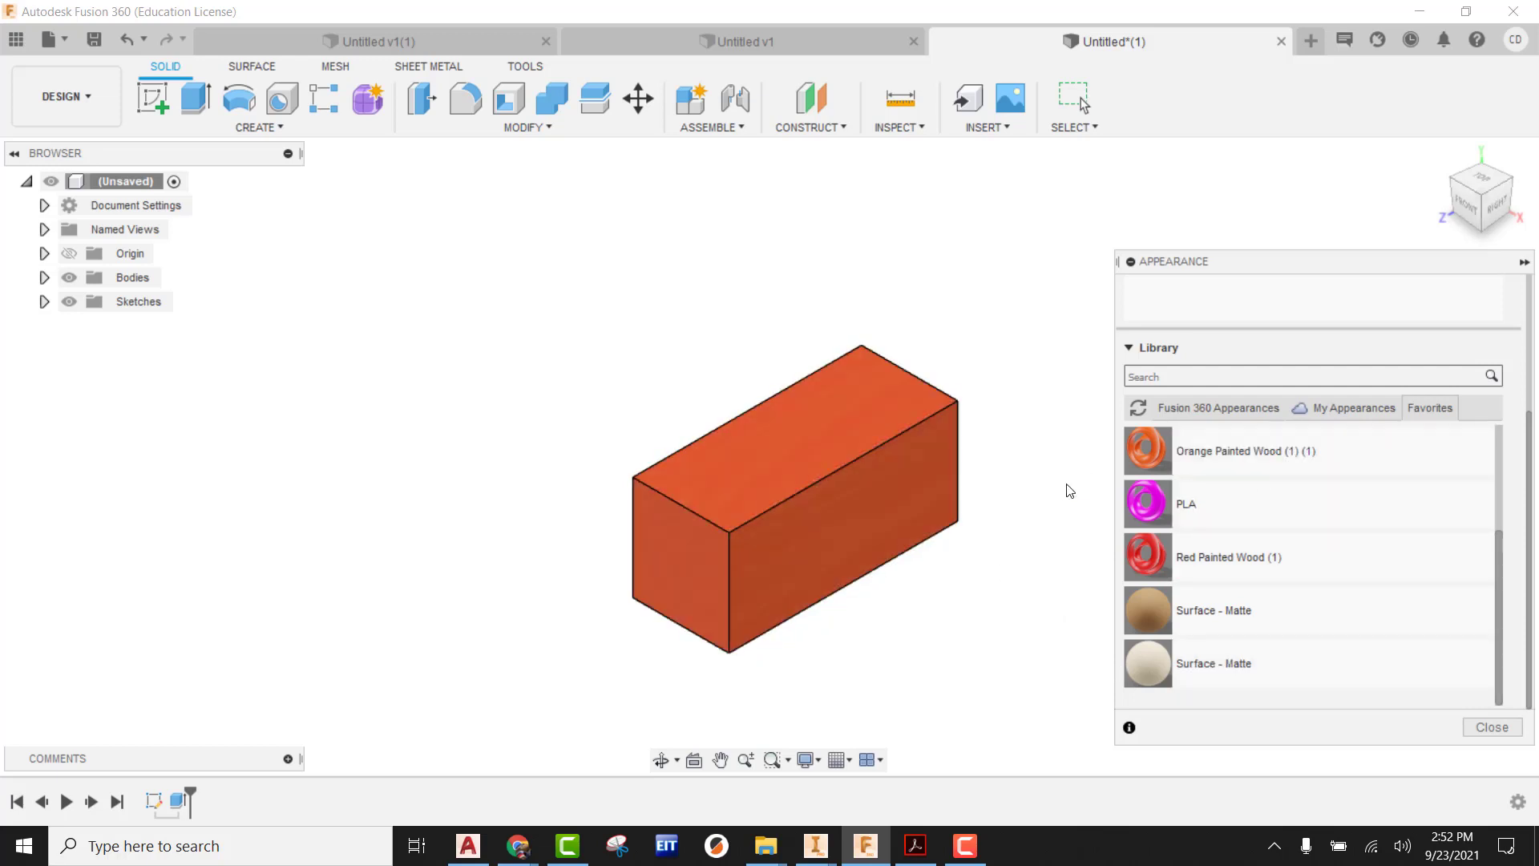
pyautogui.scroll(-3, 1220, 608)
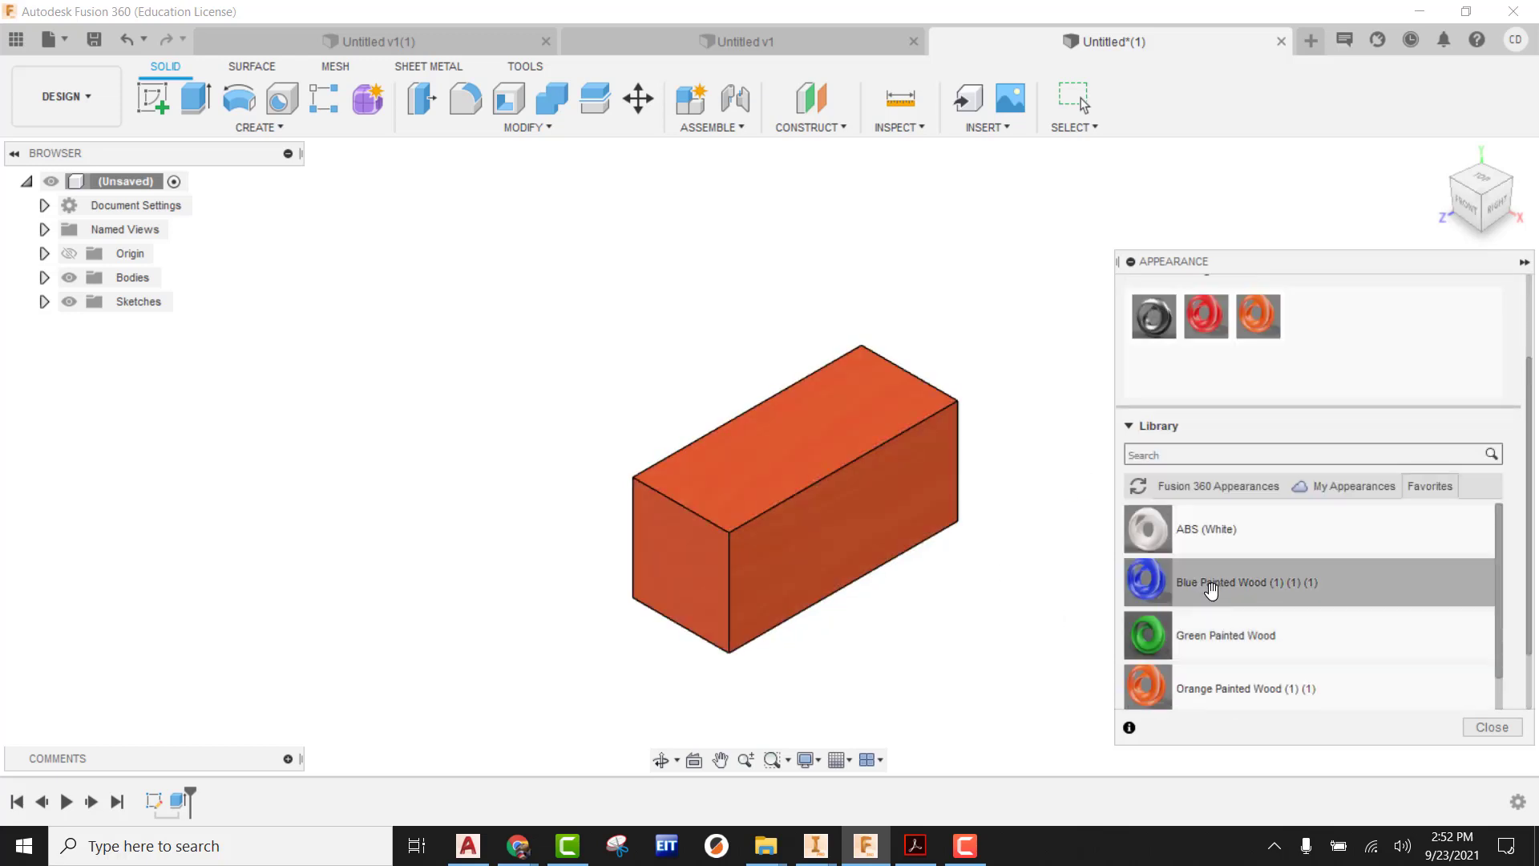
pyautogui.moveTo(1209, 585)
pyautogui.mouseDown()
pyautogui.moveTo(900, 481)
pyautogui.moveTo(914, 473)
pyautogui.mouseUp()
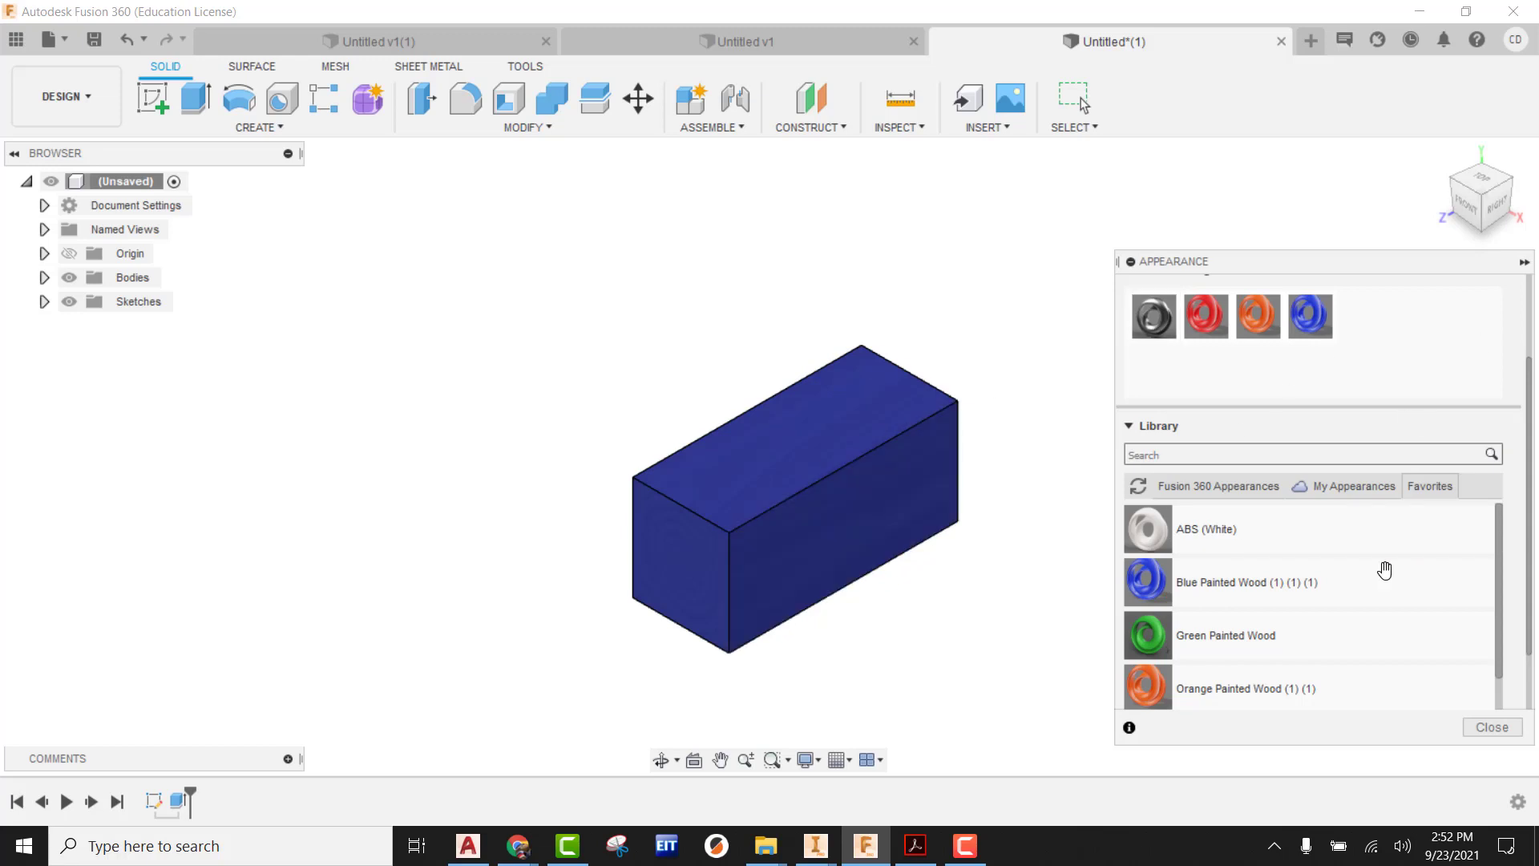
pyautogui.click(1488, 727)
pyautogui.scroll(2, 994, 551)
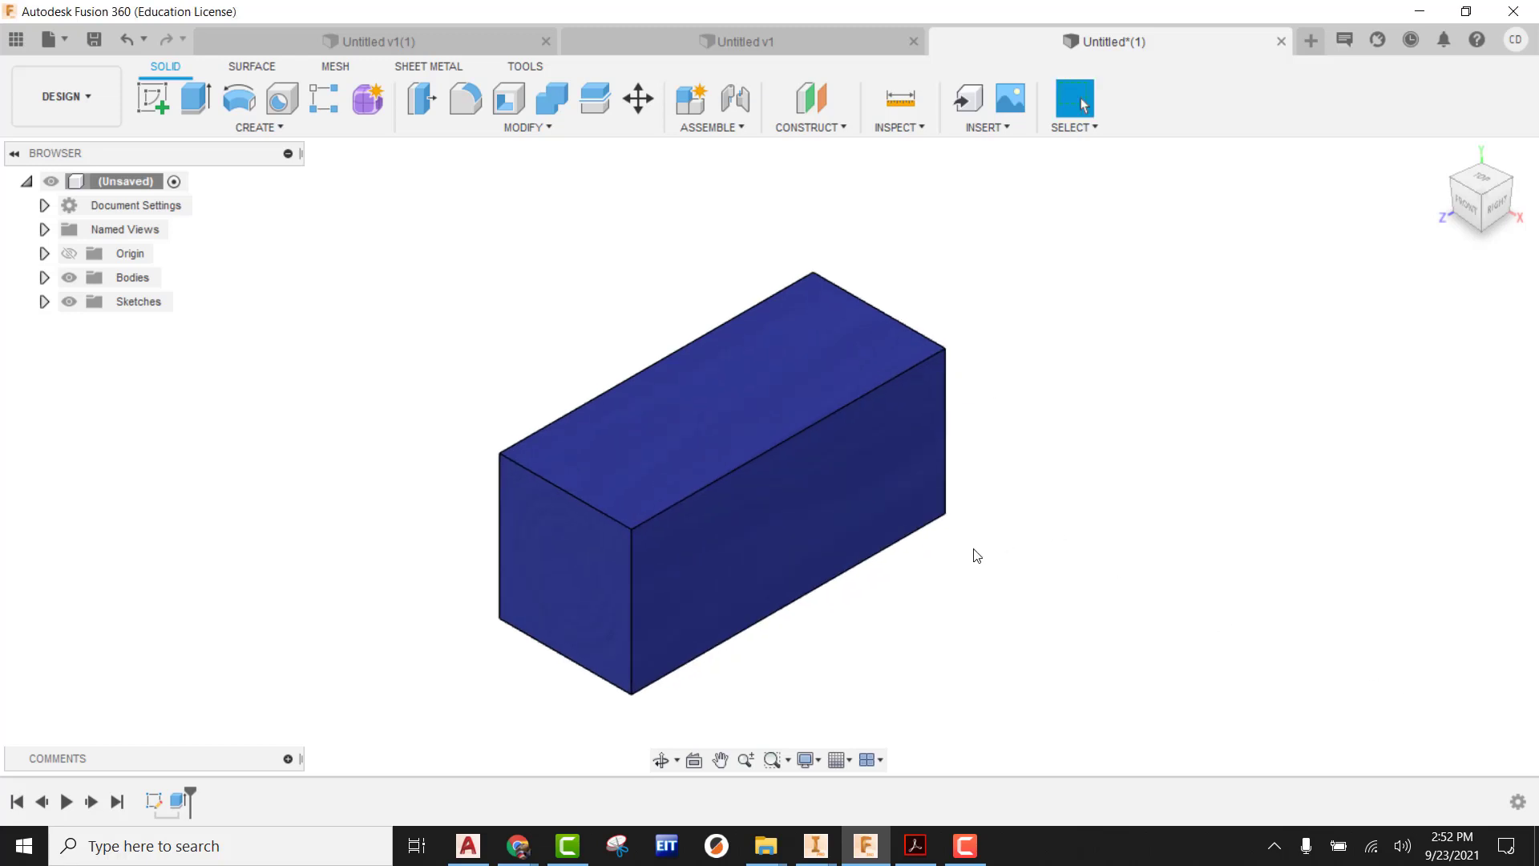
pyautogui.moveTo(972, 553); pyautogui.dragTo(942, 562, button='middle')
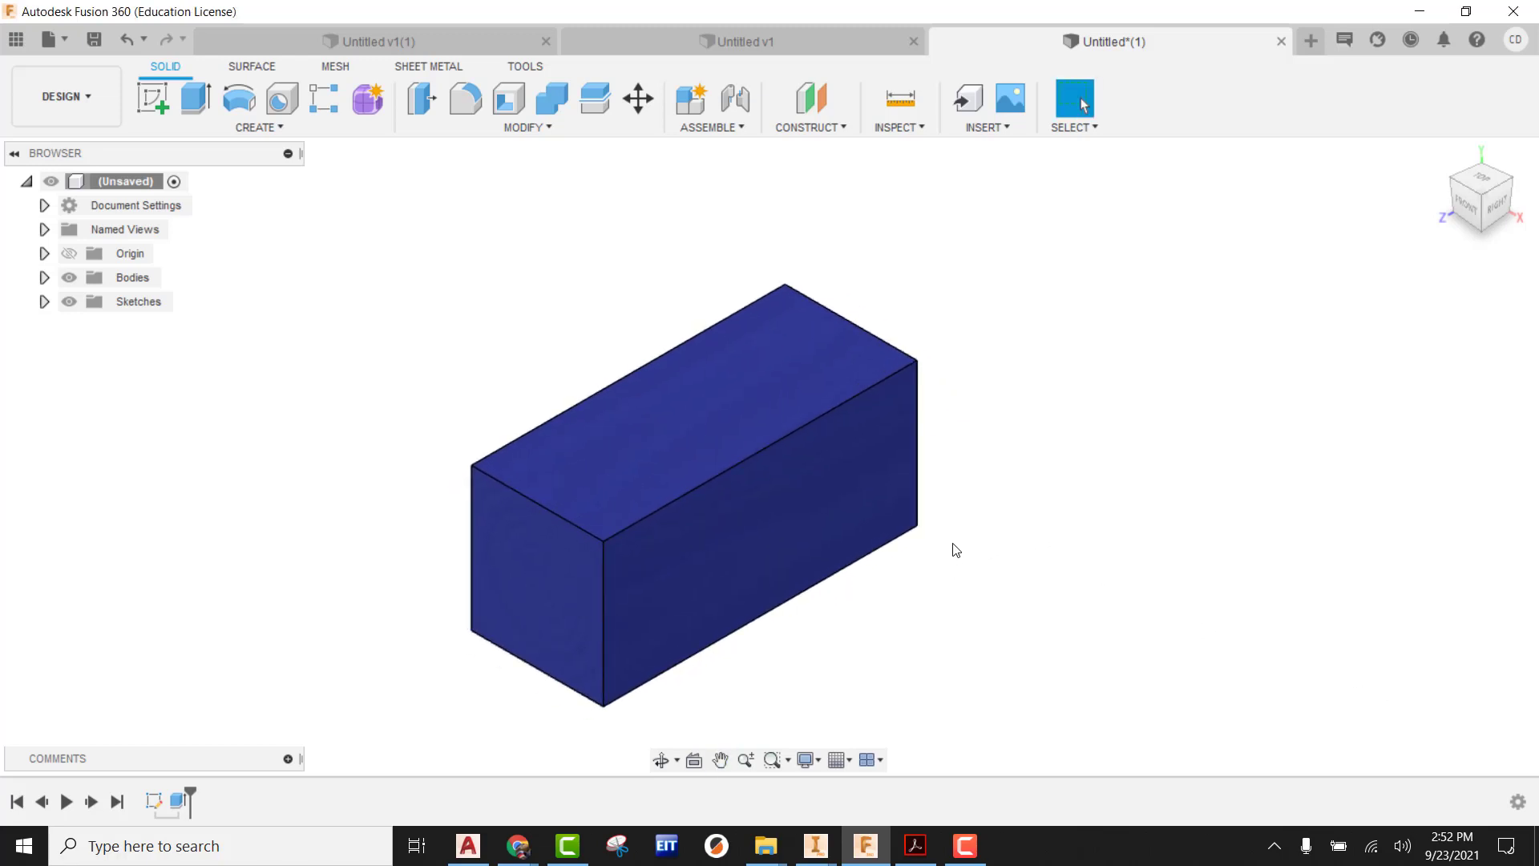